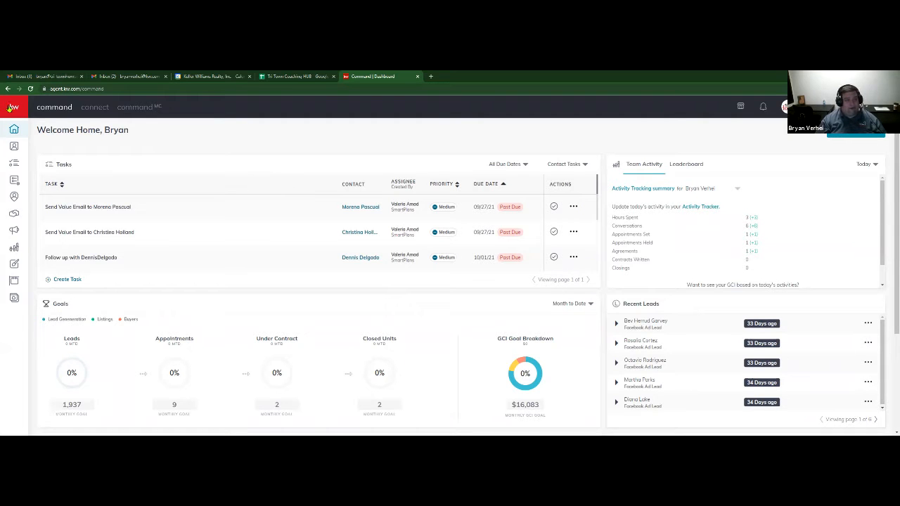
- Open Opportunities, switch to your personal pipeline, and bring up the Buyers: Cultivate board
mouse_move(34, 134)
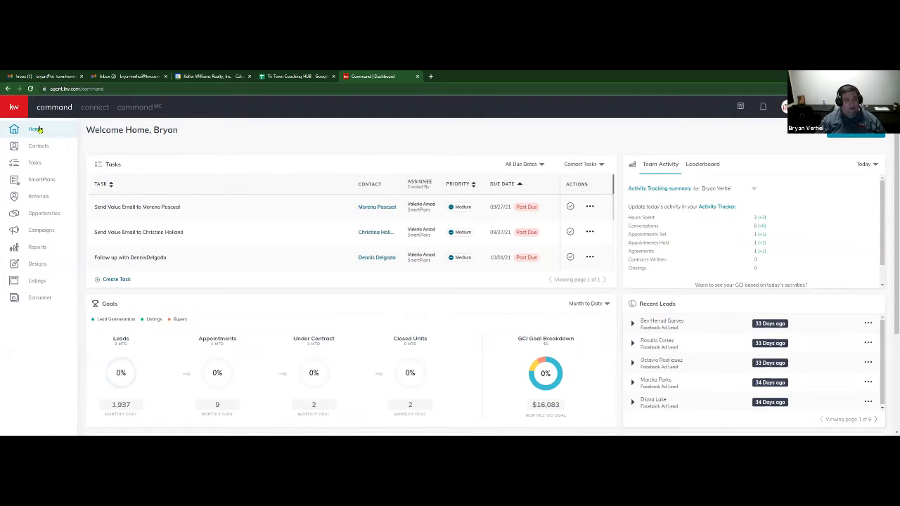
click(52, 216)
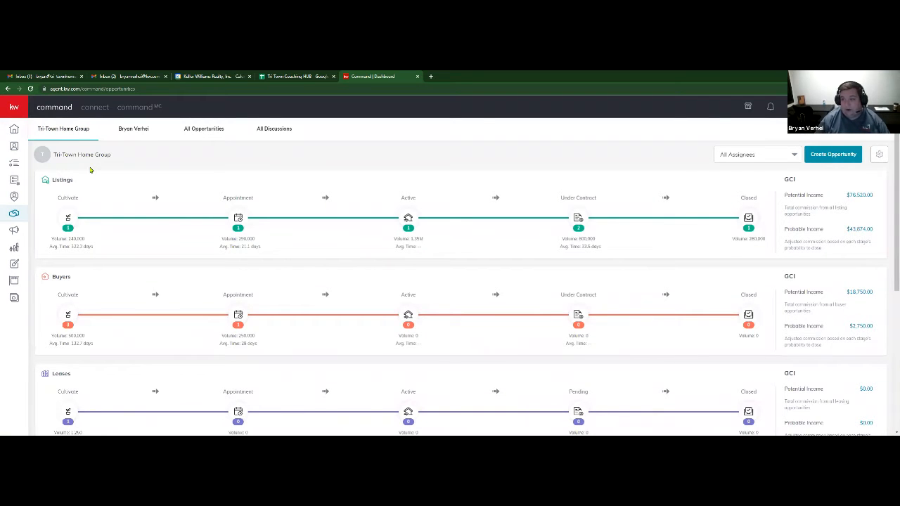
click(829, 107)
click(806, 206)
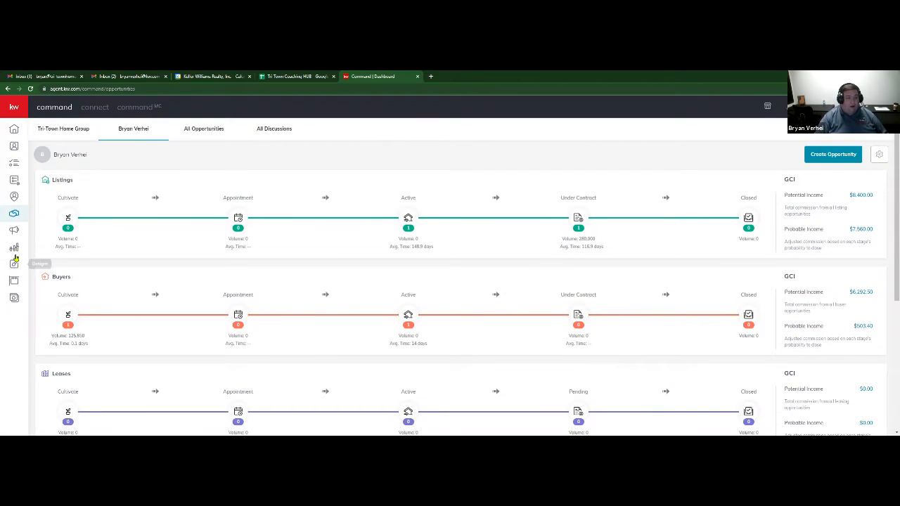
click(63, 314)
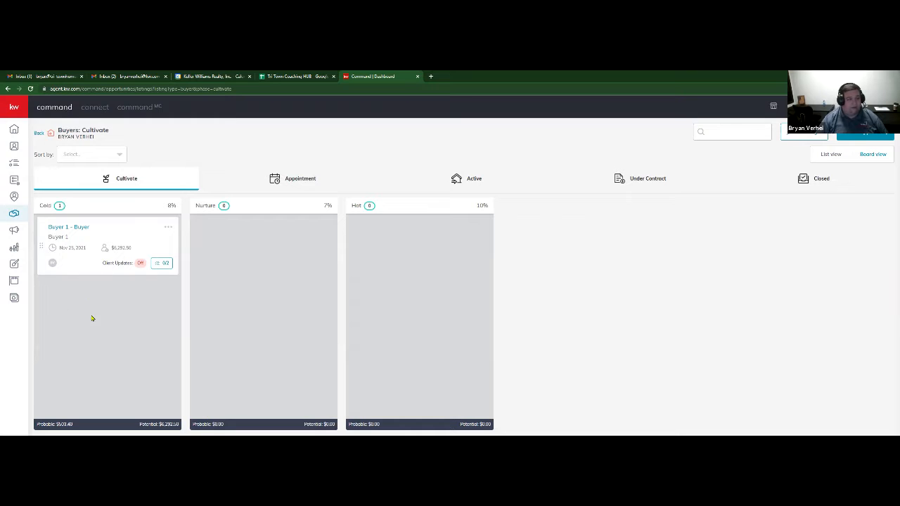
- Open the Buyer 1 - Buyer opportunity and show its Documents tab
click(79, 229)
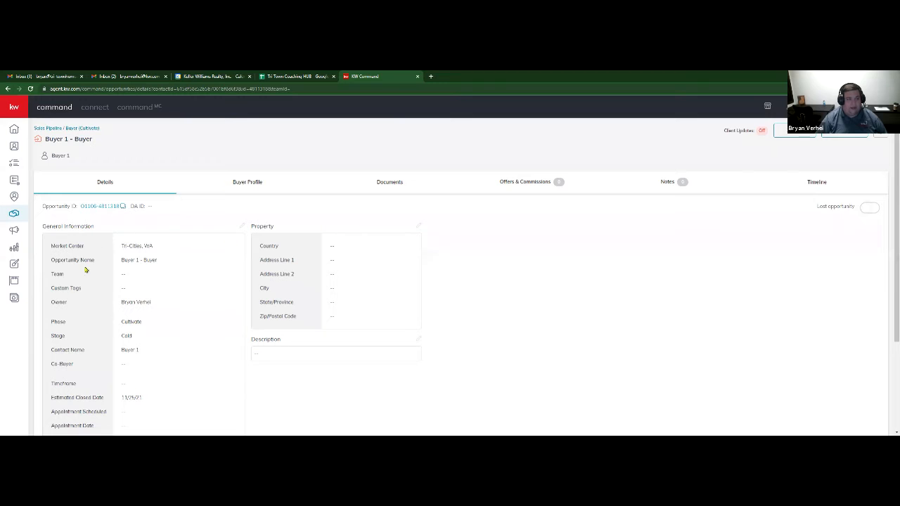
scroll(492, 256, down, 3)
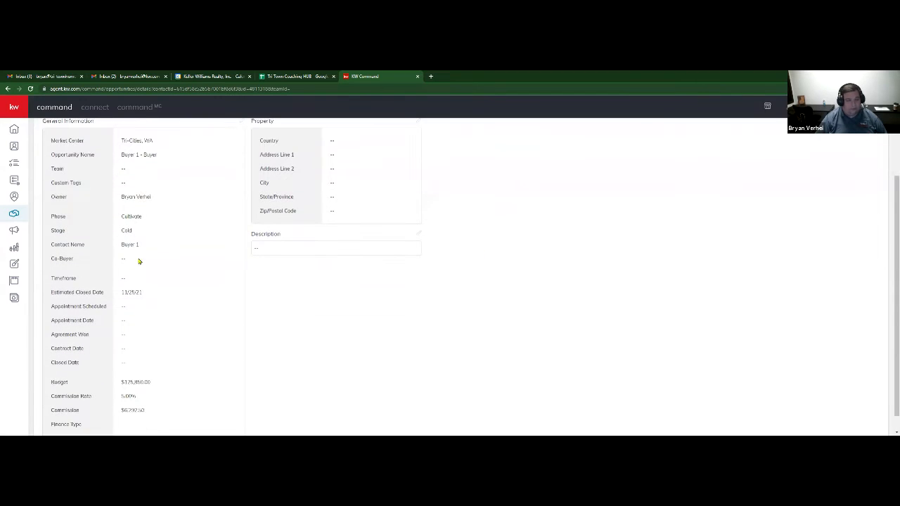
scroll(169, 422, up, 3)
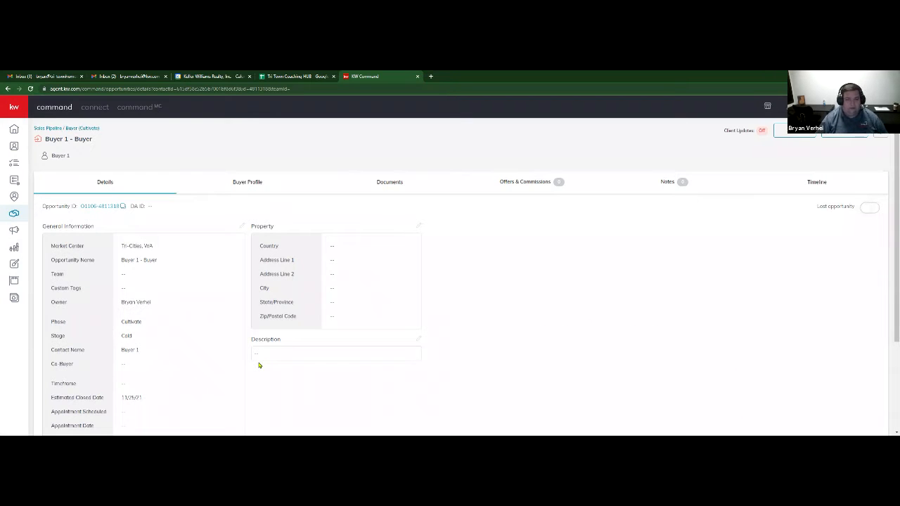
click(395, 185)
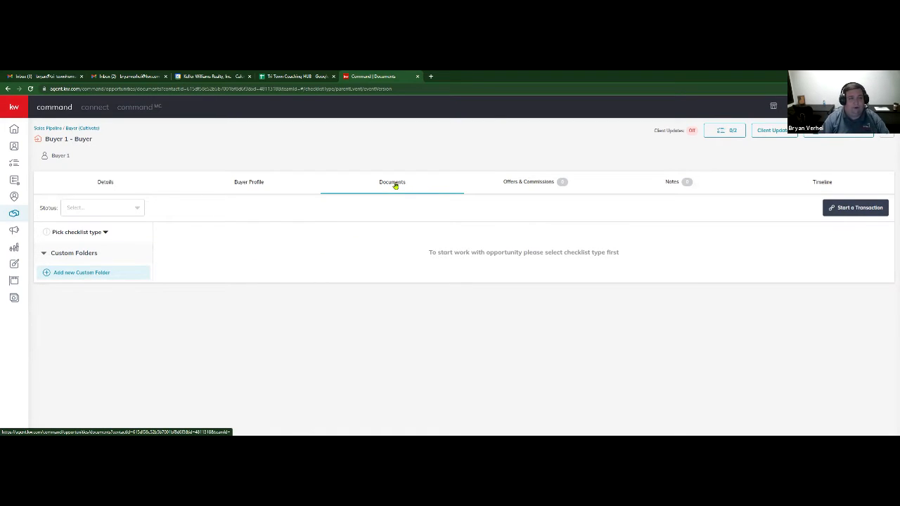
- Apply the Residential checklist type and start a DocuSign transaction for the opportunity
click(103, 232)
click(46, 254)
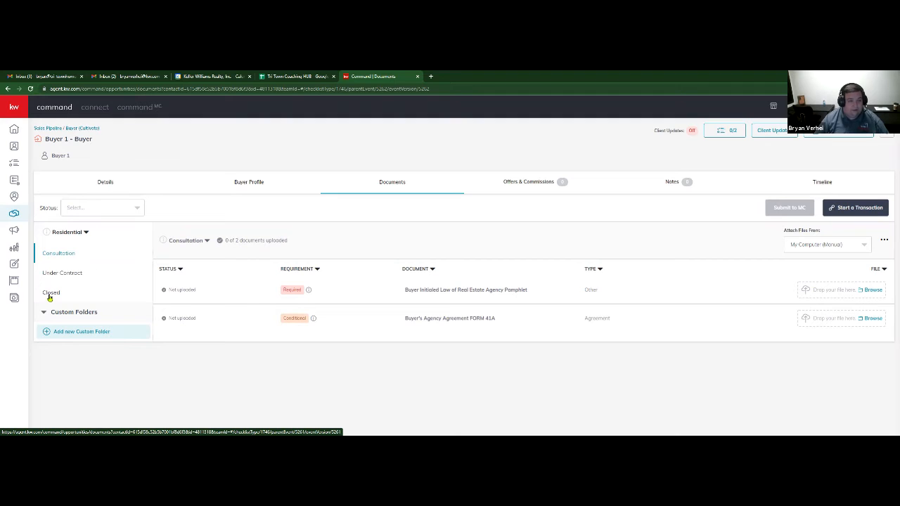
click(862, 210)
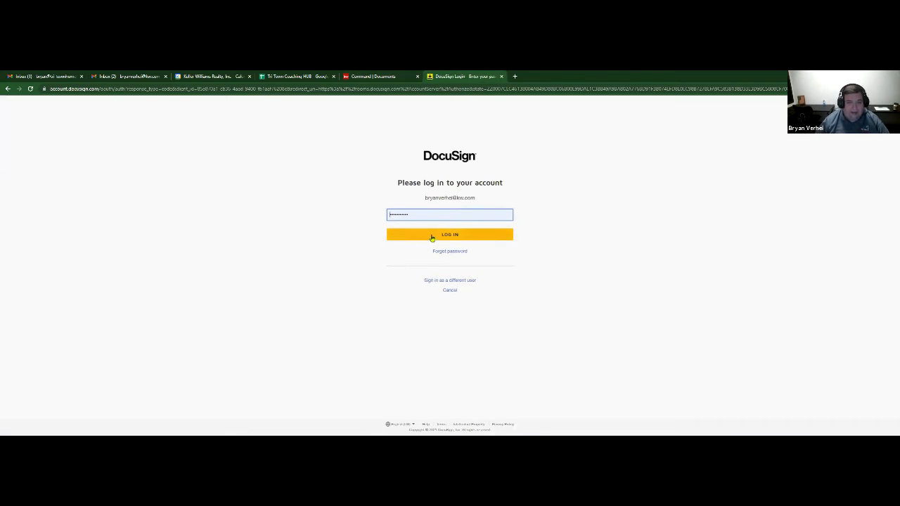
- Log in to DocuSign Rooms and view the Buyer 1 - Buyer room's Details page
click(432, 237)
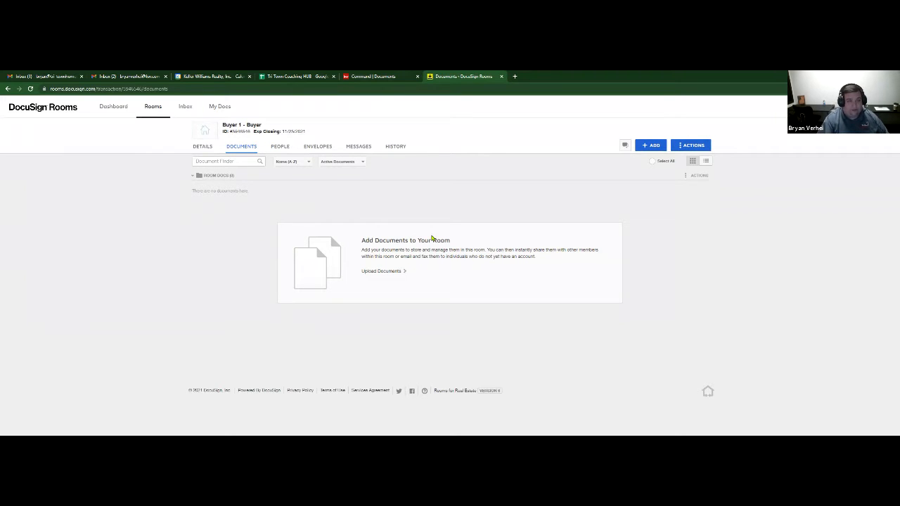
click(202, 146)
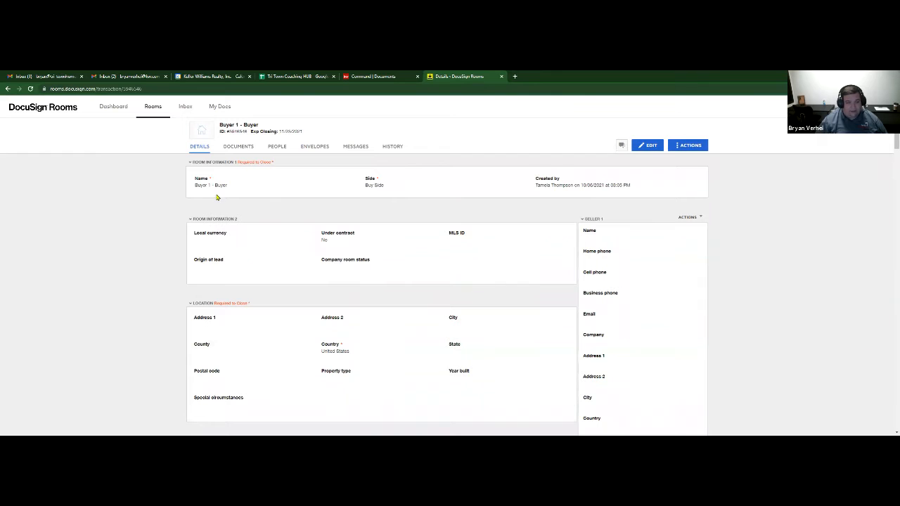
scroll(473, 219, down, 2)
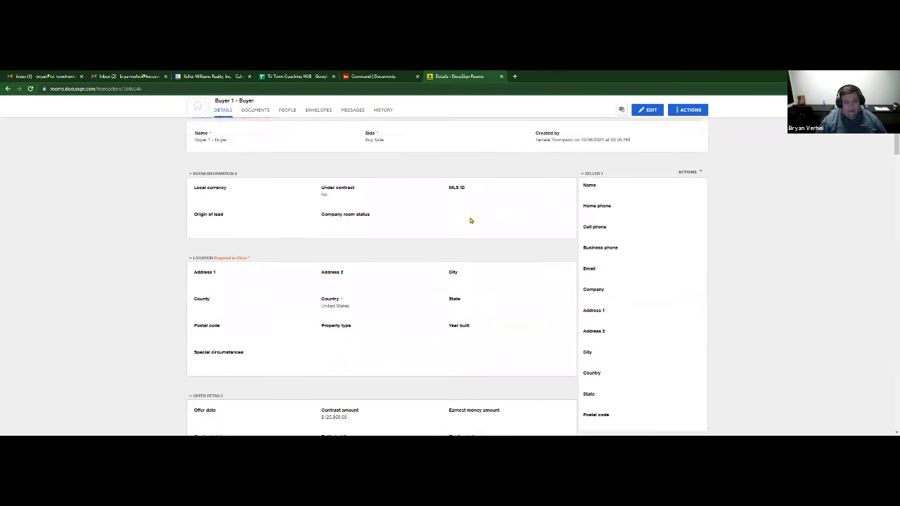
scroll(497, 203, up, 1)
drag(534, 155, 611, 156)
click(434, 173)
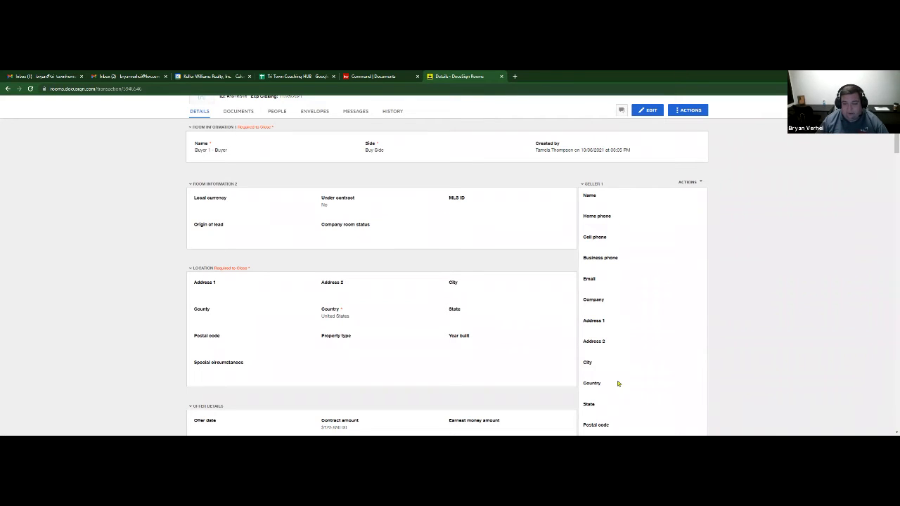
- Edit the room location to 123 Awesome St, Spokane city, Spokane county, Washington
click(646, 112)
scroll(242, 238, down, 2)
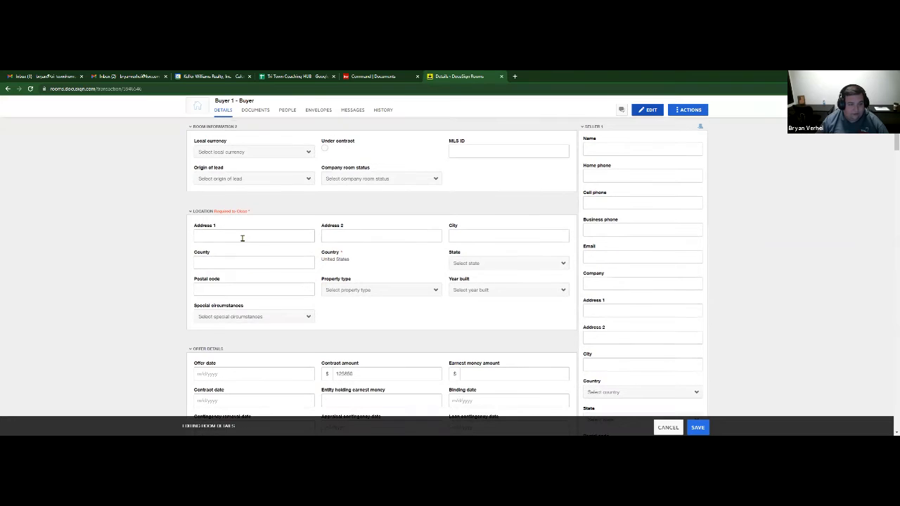
click(241, 238)
text(12)
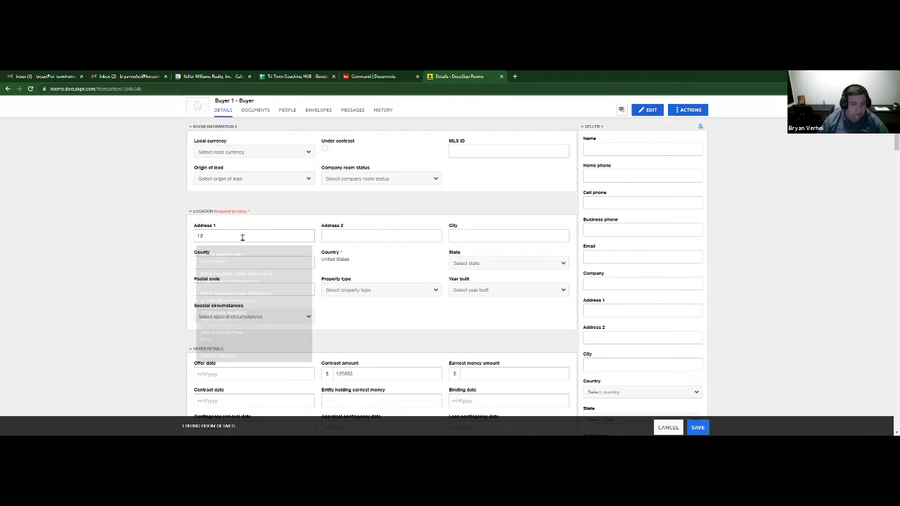
text(3 Awesome)
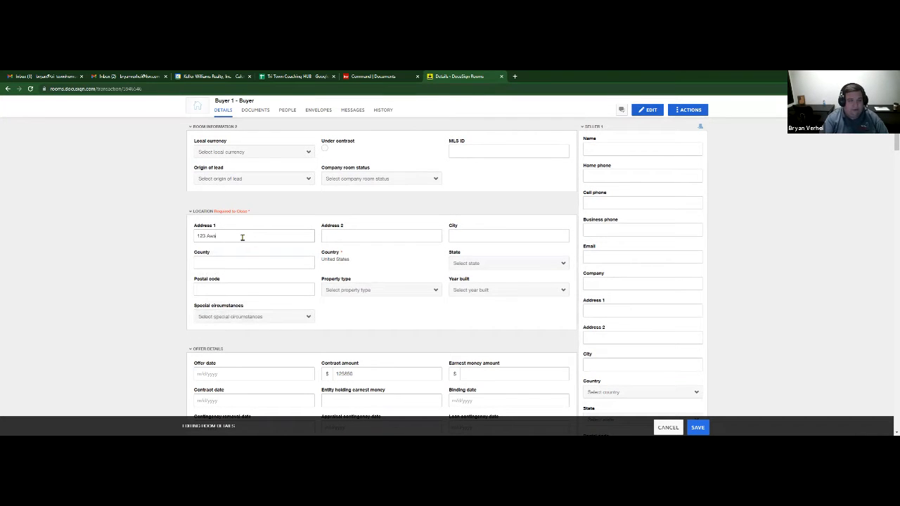
text( S)
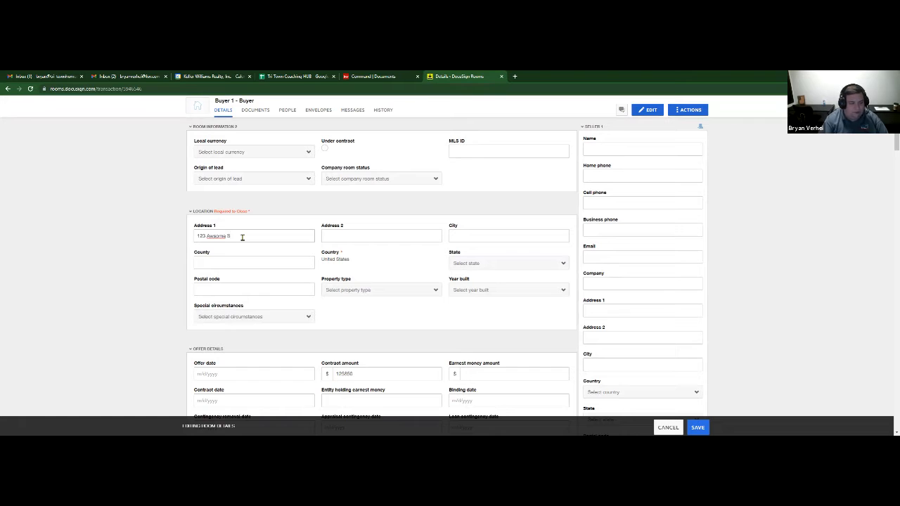
text(t)
key(Tab)
key(Tab)
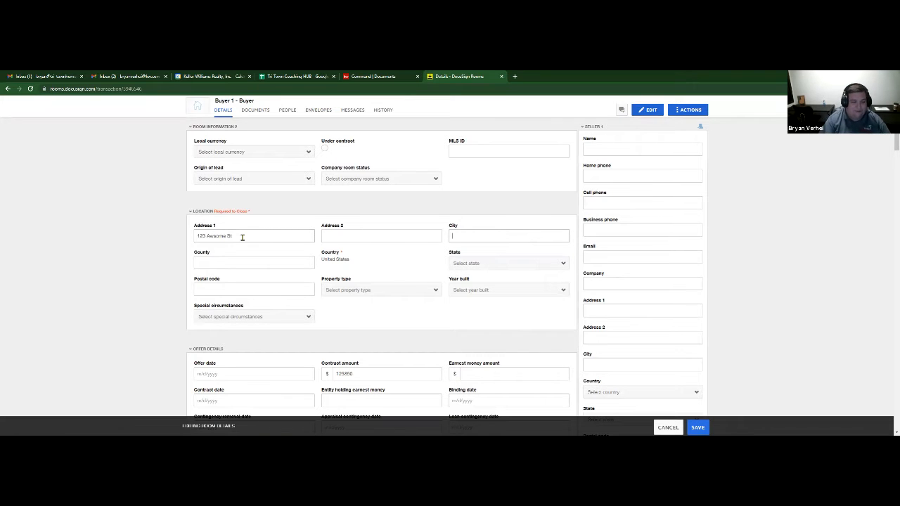
text(Spokane)
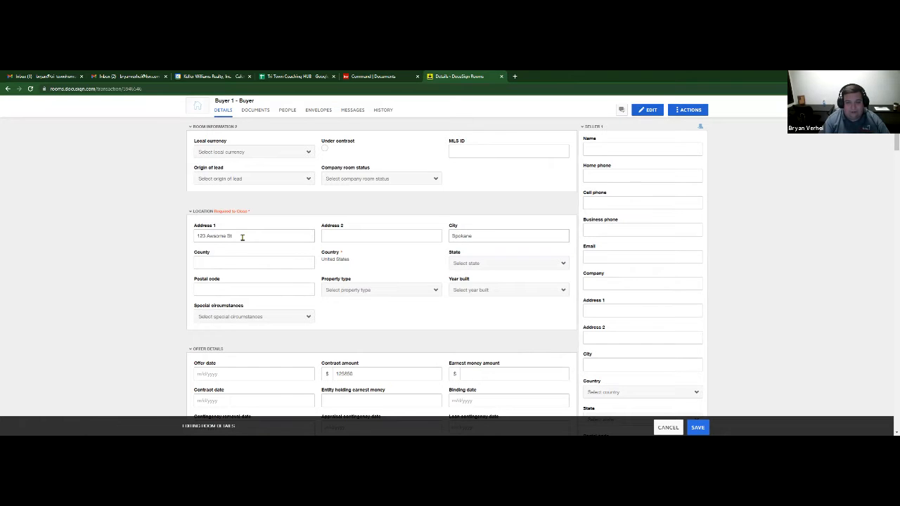
key(Tab)
text(Spokane)
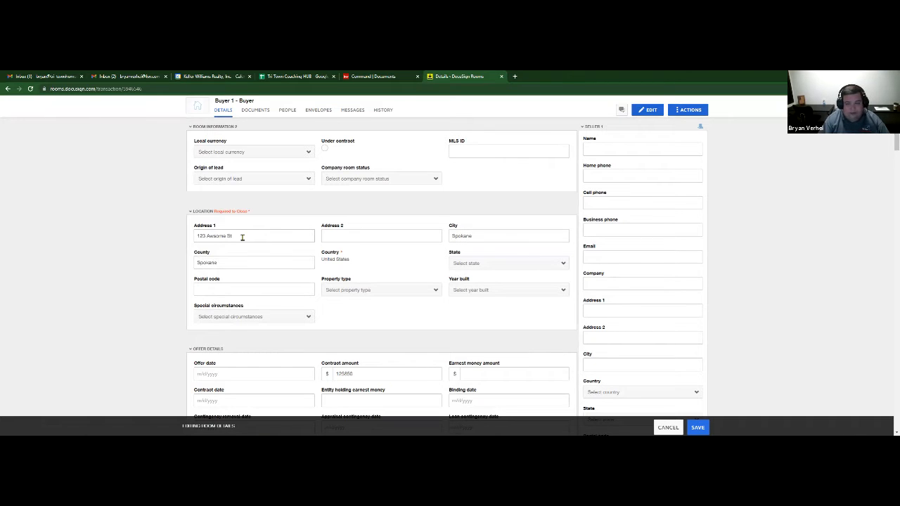
click(476, 268)
scroll(475, 386, down, 1)
click(505, 349)
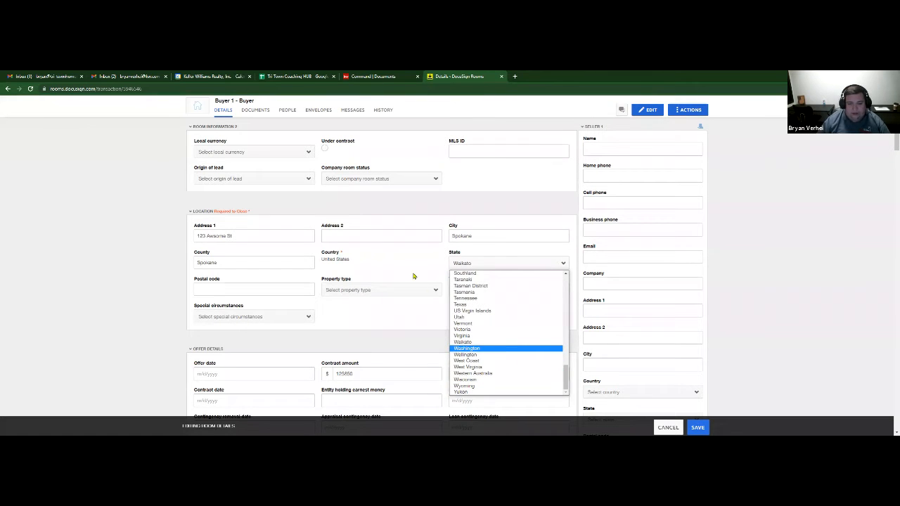
- Set offer date 10/6/2021, earnest money 50000 and contract date 10/20/2021, then save
scroll(277, 366, down, 1)
scroll(277, 366, down, 2)
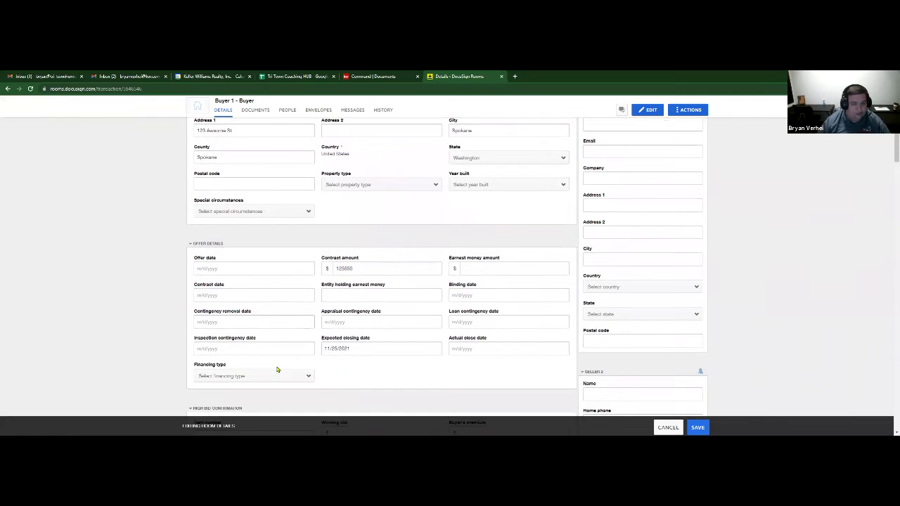
click(243, 269)
click(232, 215)
click(484, 269)
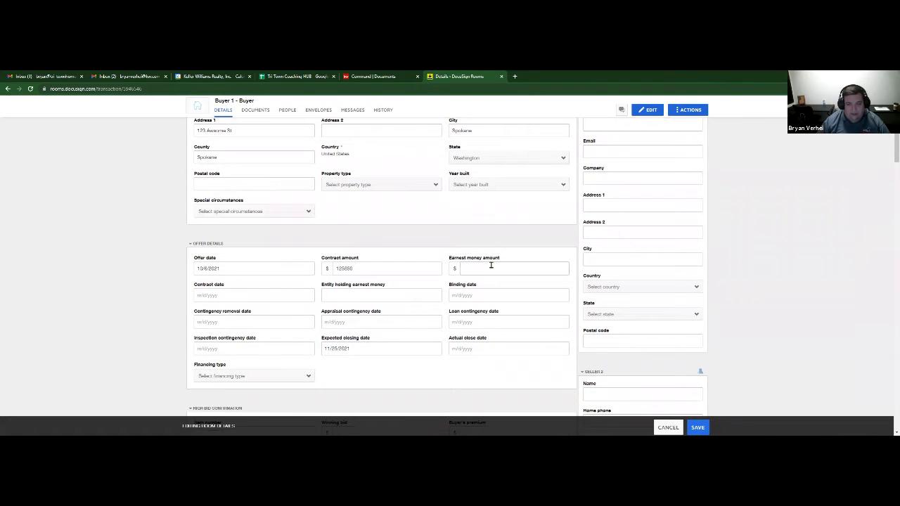
text(50000)
click(228, 295)
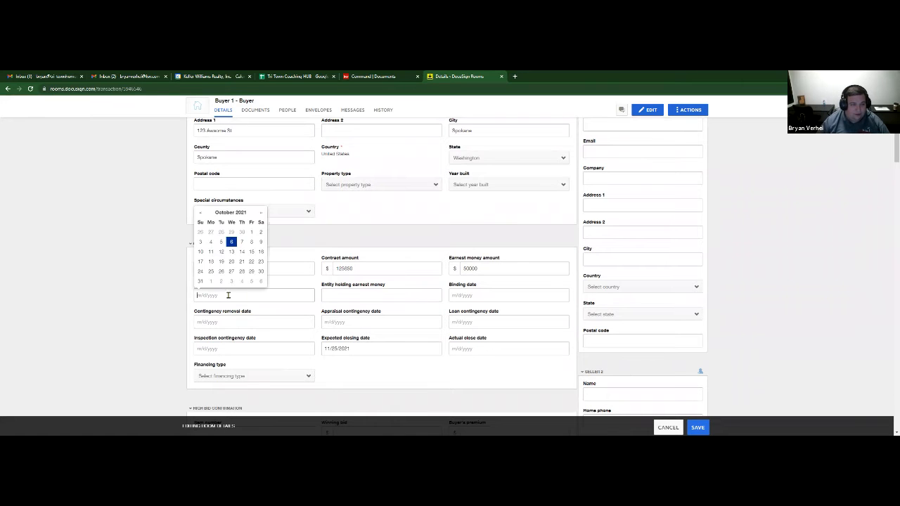
click(232, 262)
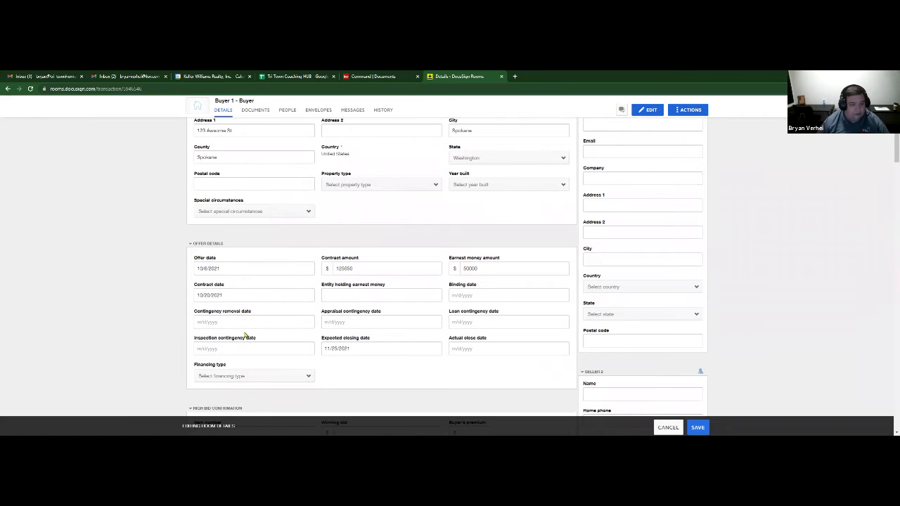
scroll(532, 329, up, 5)
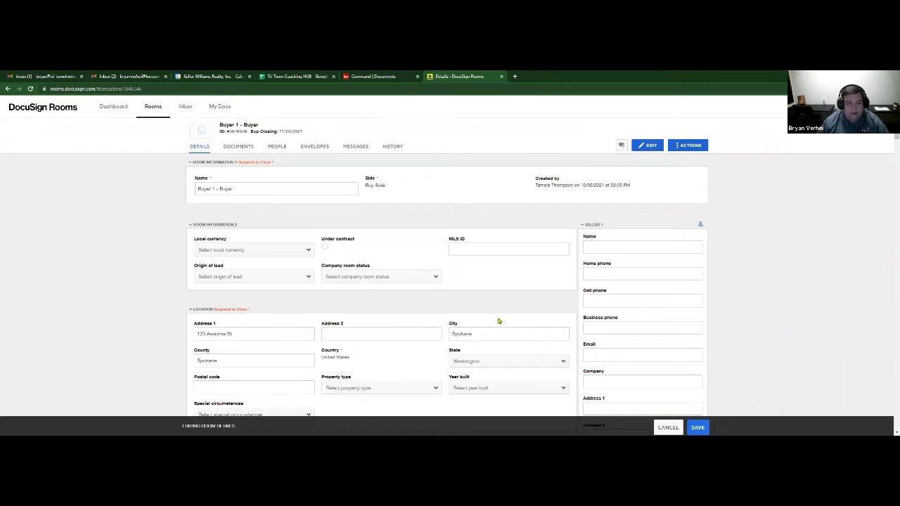
scroll(500, 319, down, 10)
scroll(491, 328, down, 3)
click(697, 427)
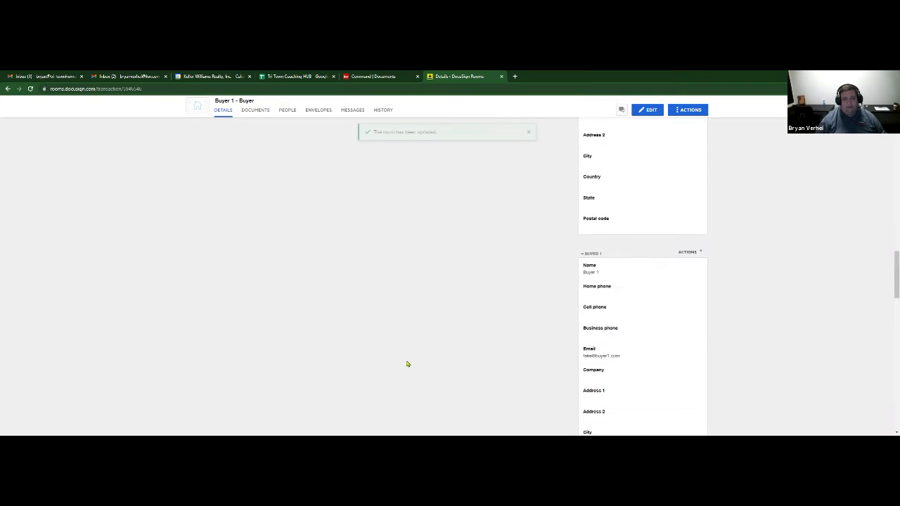
- Sync the KW Command opportunity with the DocuSign room information, then go back to the room
click(385, 77)
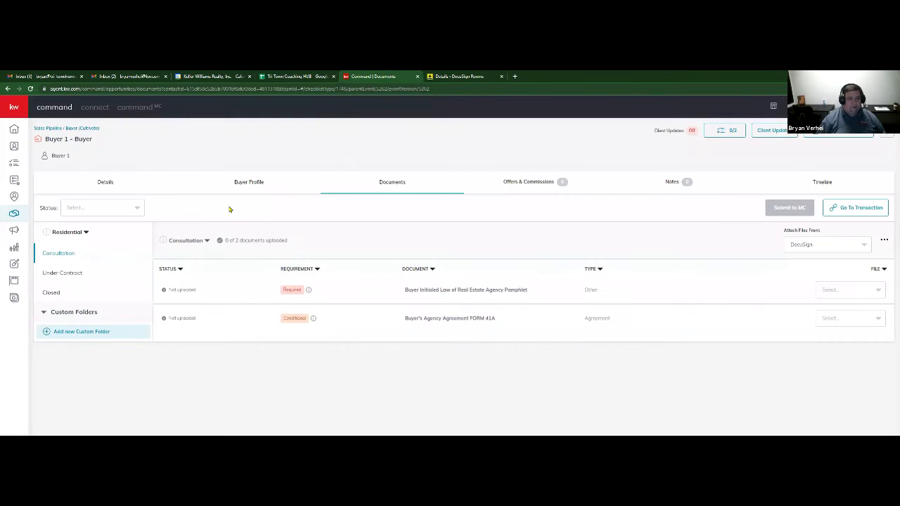
click(110, 185)
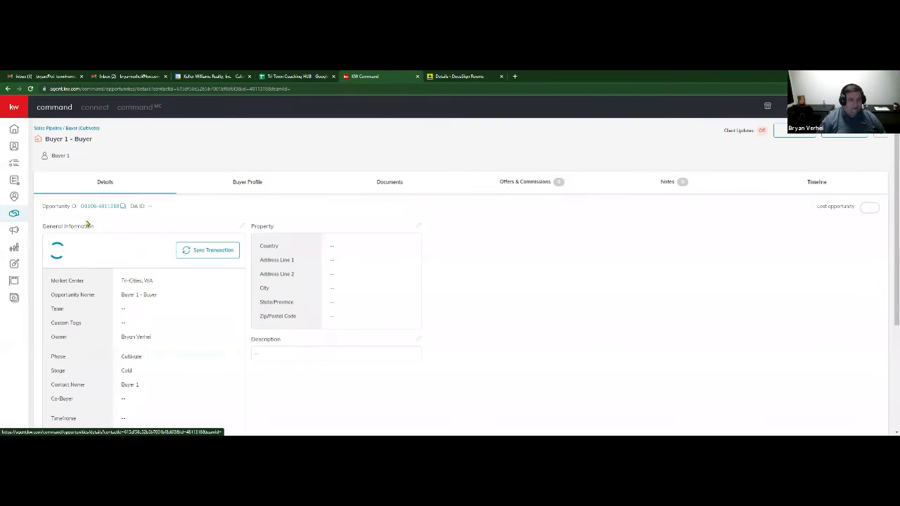
click(207, 251)
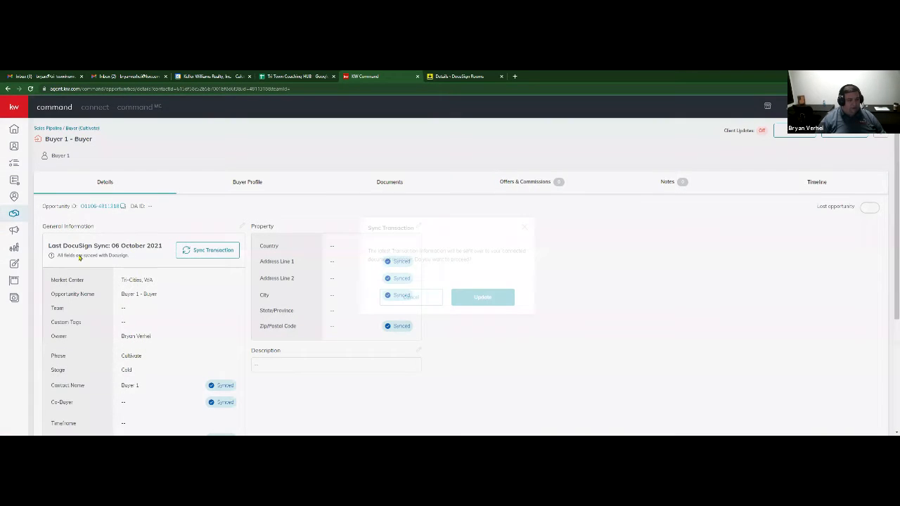
click(482, 326)
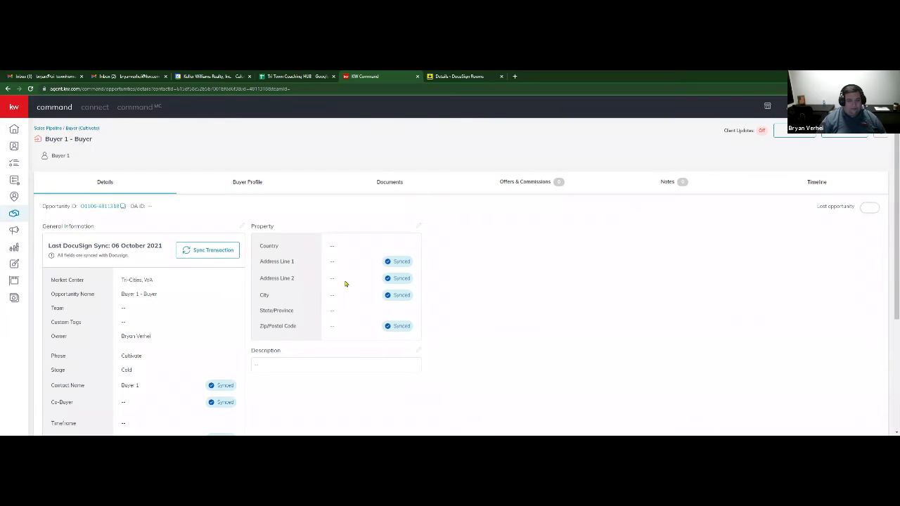
scroll(181, 312, down, 1)
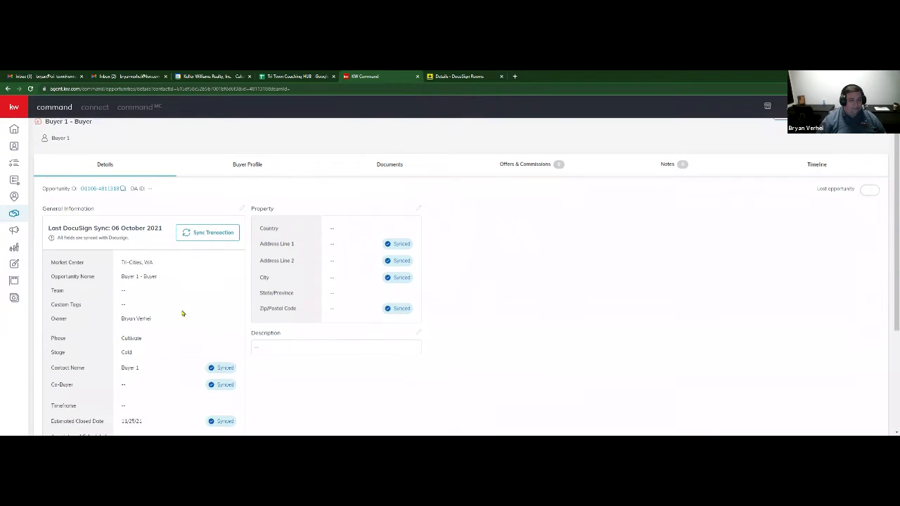
scroll(197, 302, up, 1)
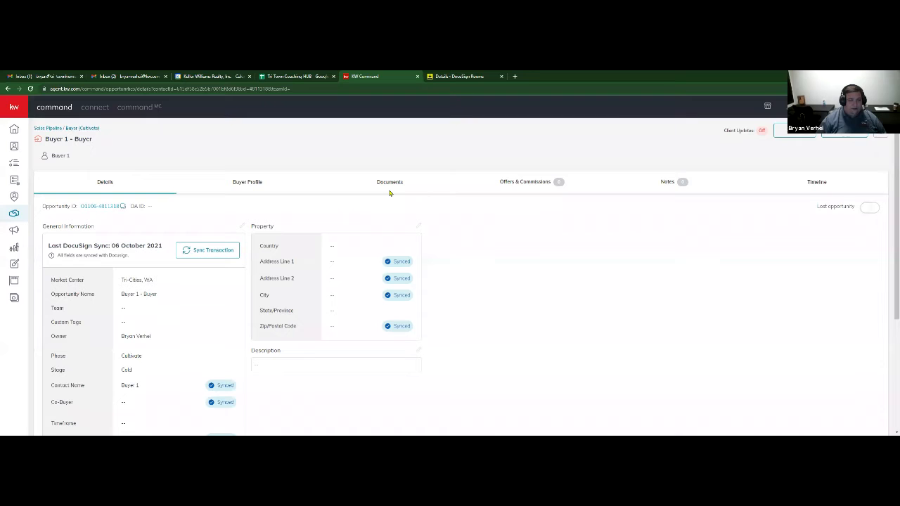
click(457, 77)
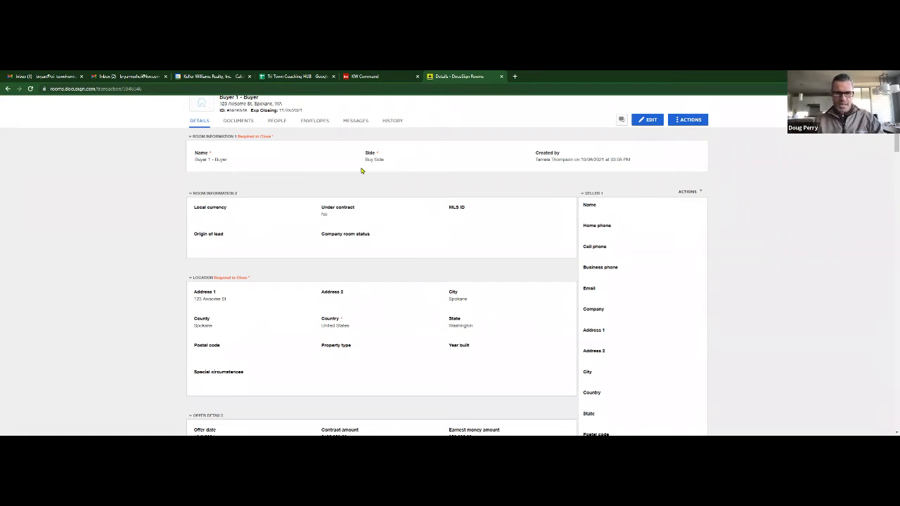
- Show the Buyer 1 - Buyer room's Documents page with its empty Room Docs folder
scroll(351, 183, up, 1)
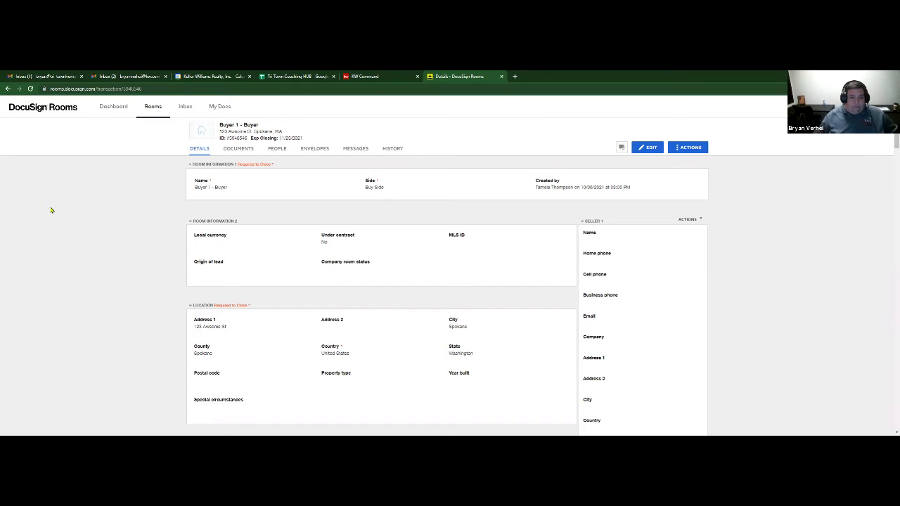
click(241, 152)
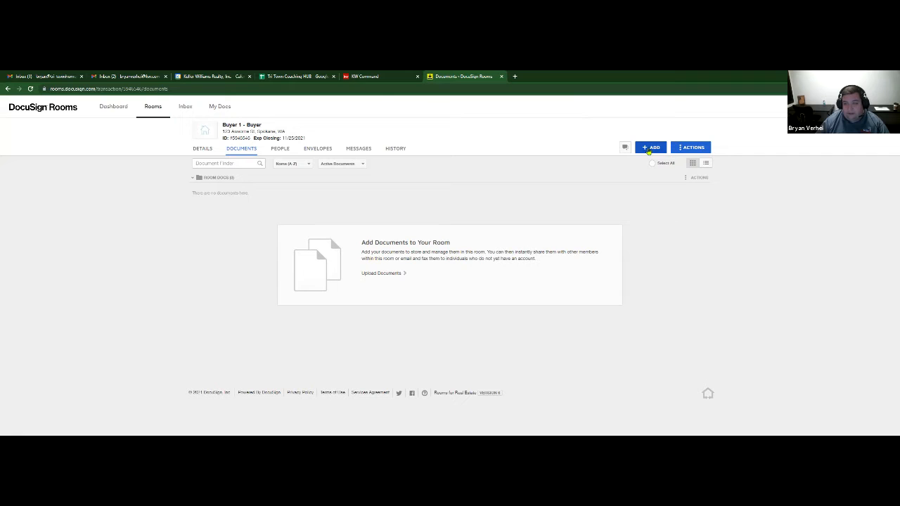
- Upload the 2020 tax return PDF from the computer into Room Docs
click(649, 149)
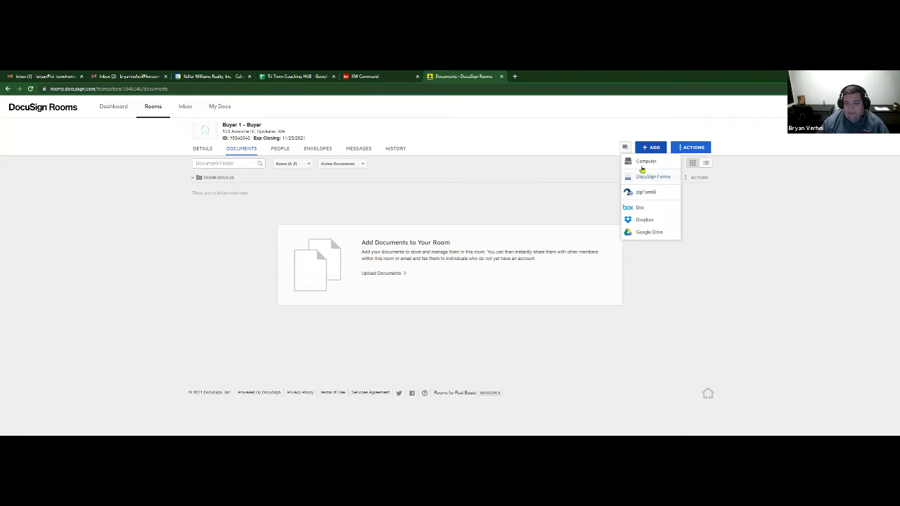
click(642, 164)
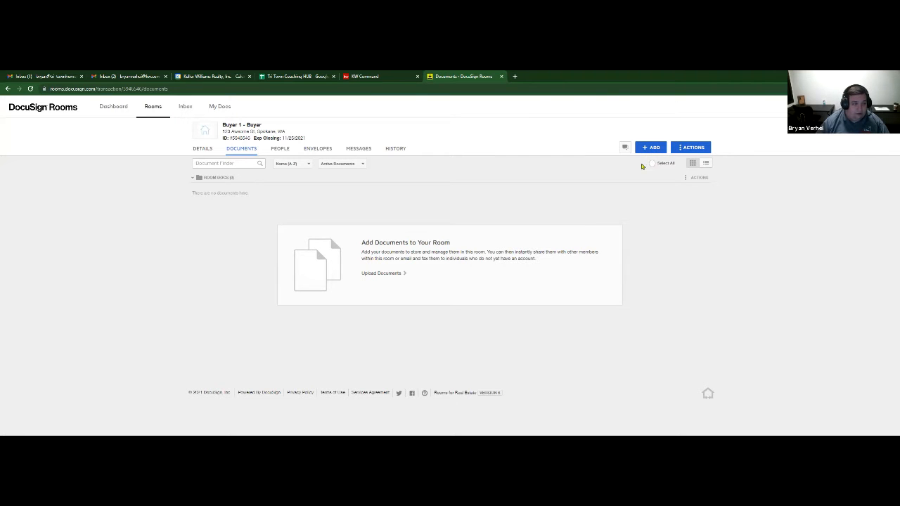
double_click(113, 167)
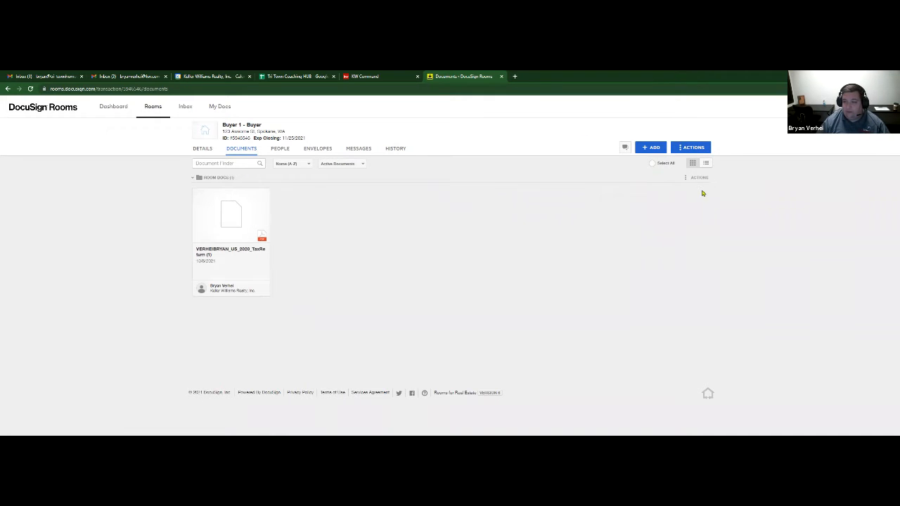
- Add a new folder named Contract Docs to the room
click(698, 148)
click(704, 179)
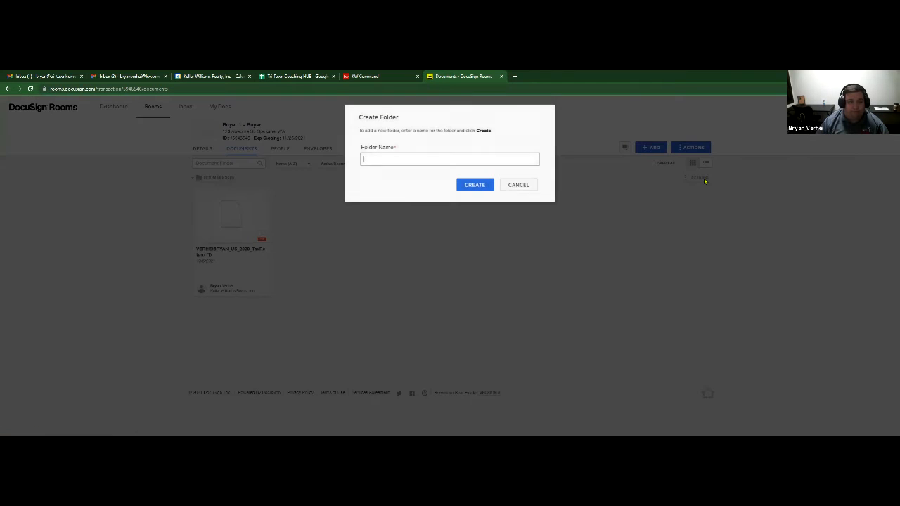
text(Contract Docs)
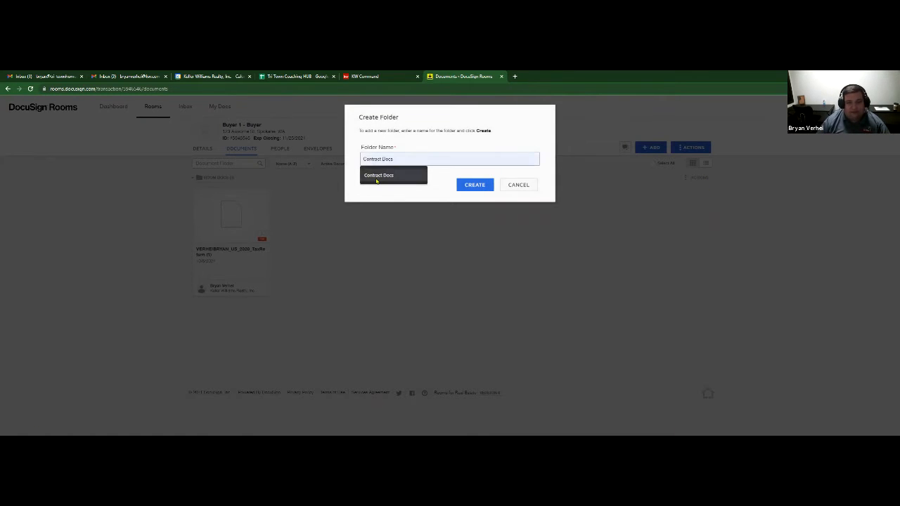
click(374, 177)
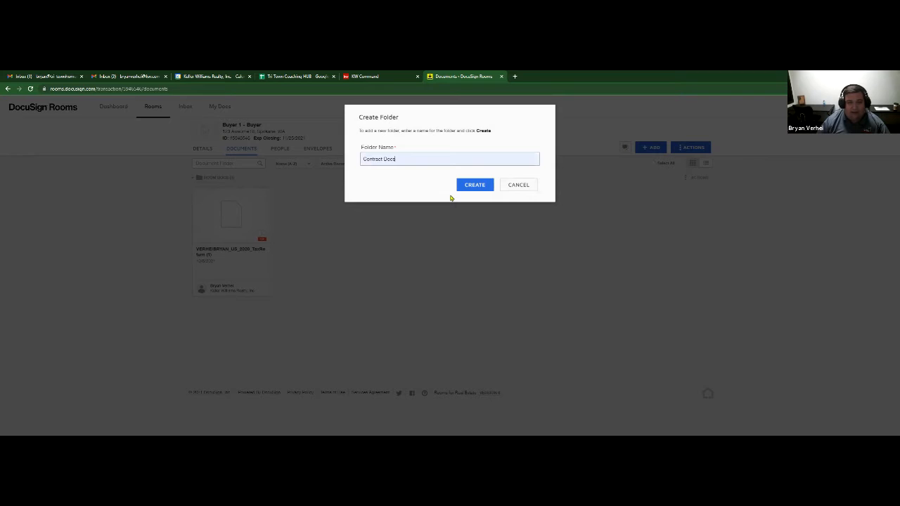
click(467, 186)
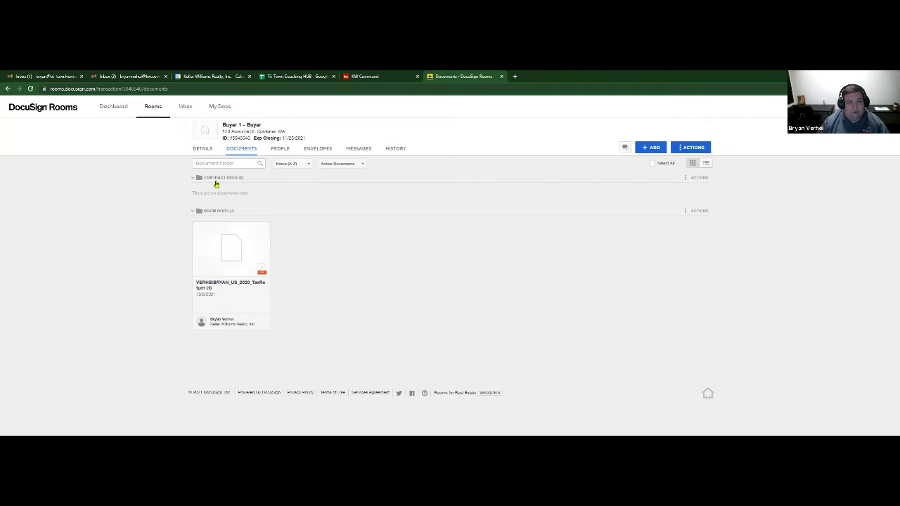
- Start another new folder and name it Communication
click(700, 149)
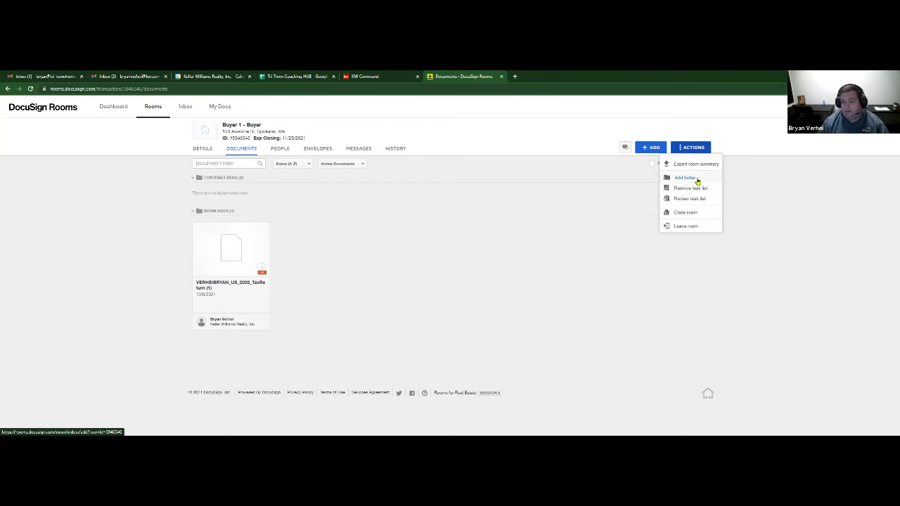
click(696, 180)
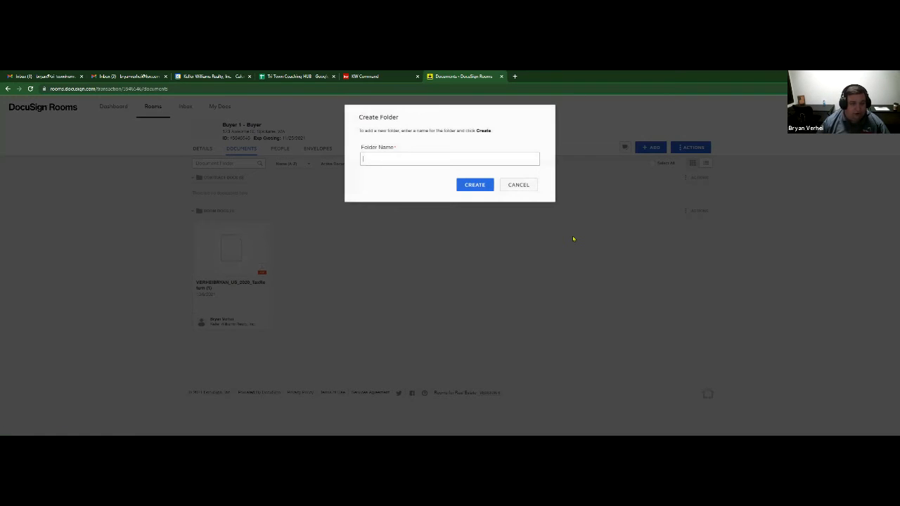
text(Co)
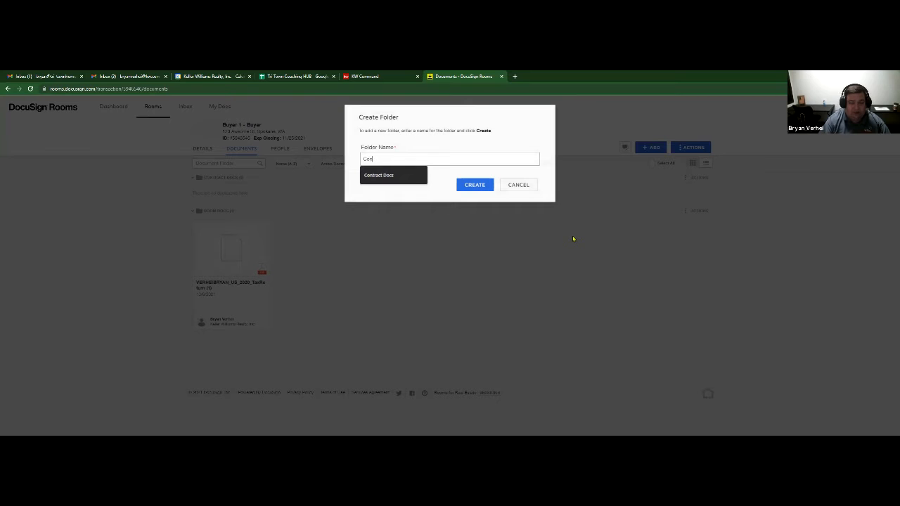
text(mmun)
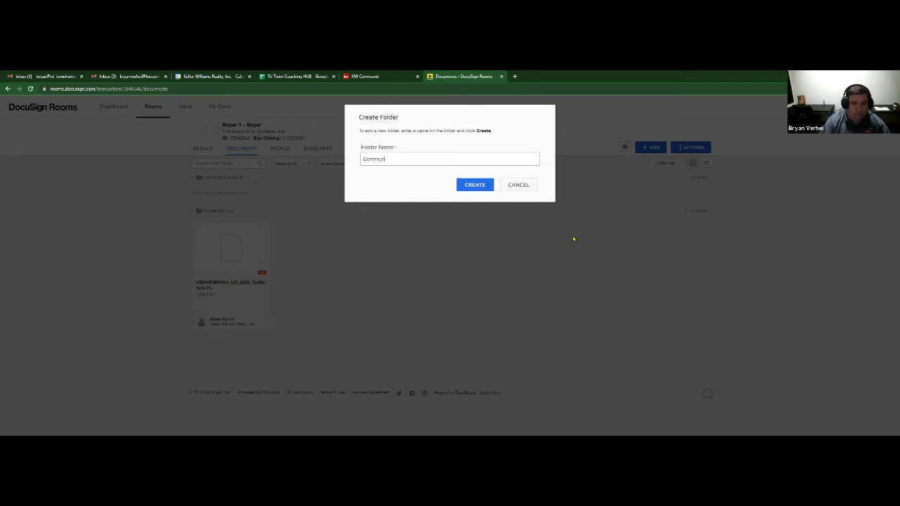
text(ication)
- Create the Communication folder, move the tax return PDF into it, and open the ADD source list
click(459, 184)
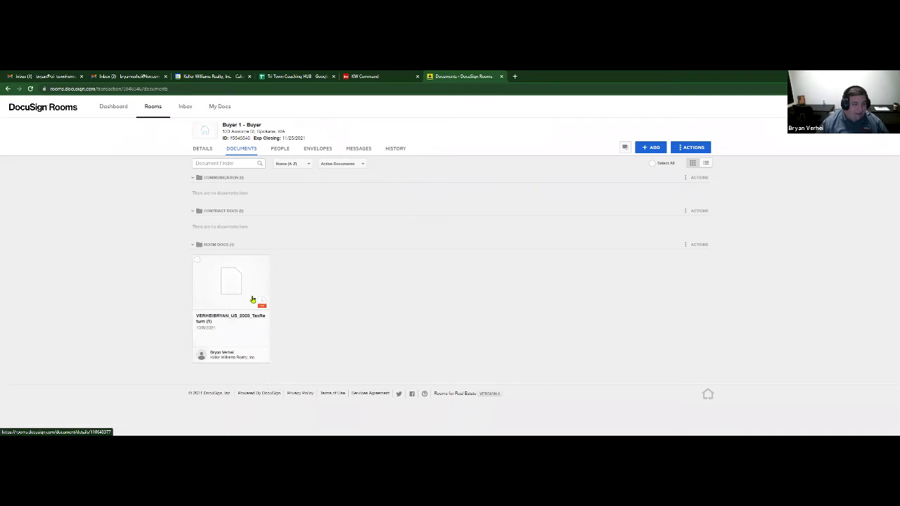
drag(278, 157, 273, 166)
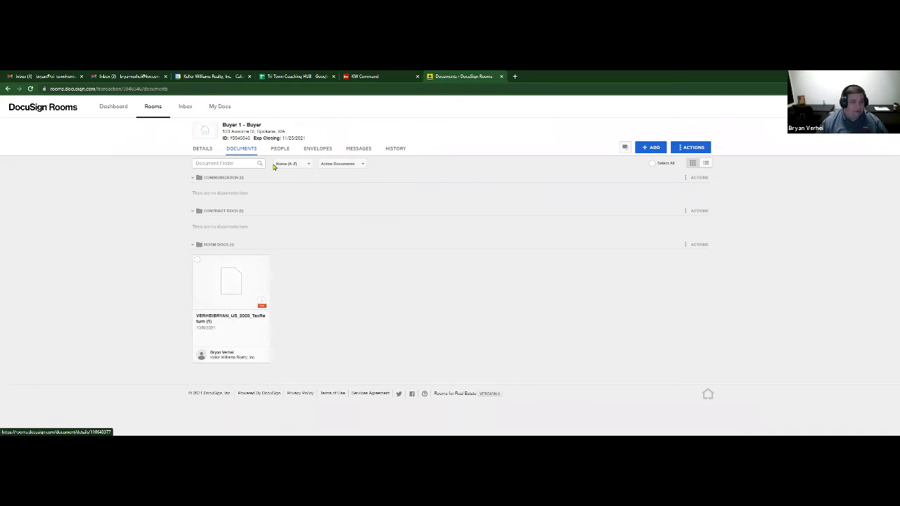
scroll(142, 253, down, 2)
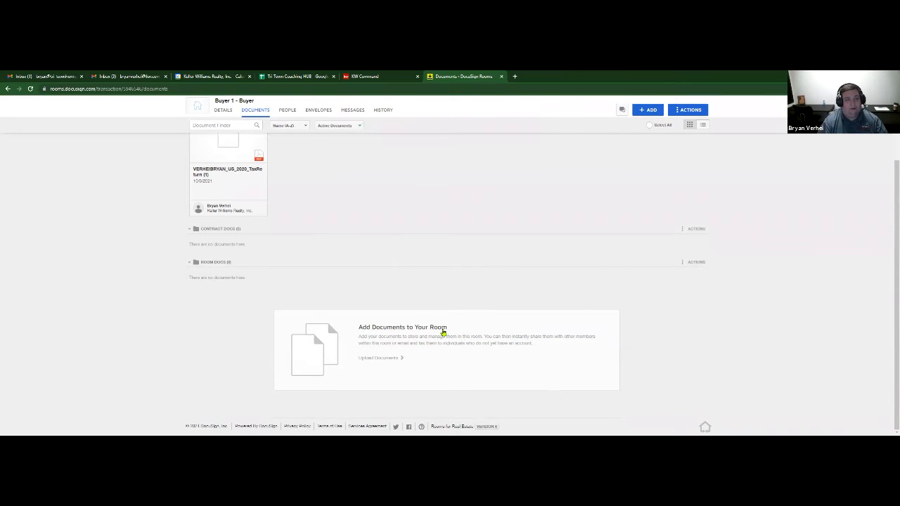
scroll(443, 331, up, 2)
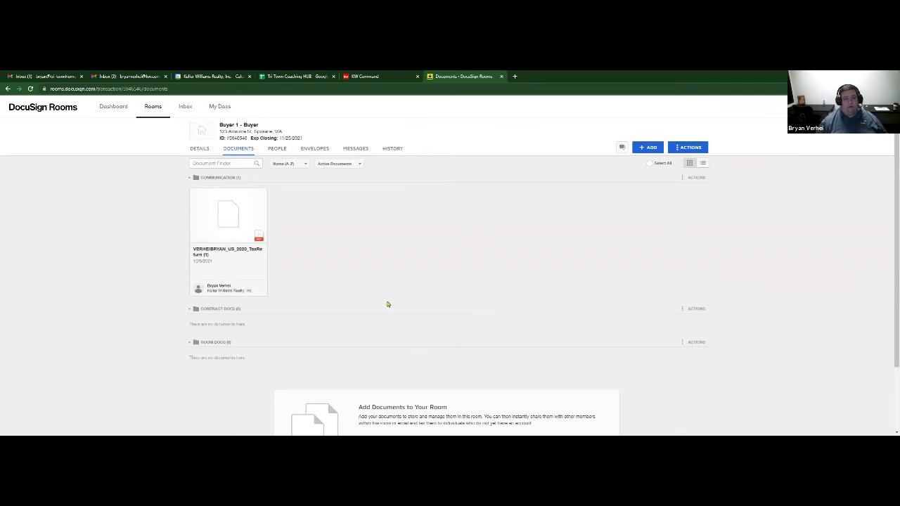
scroll(463, 308, down, 1)
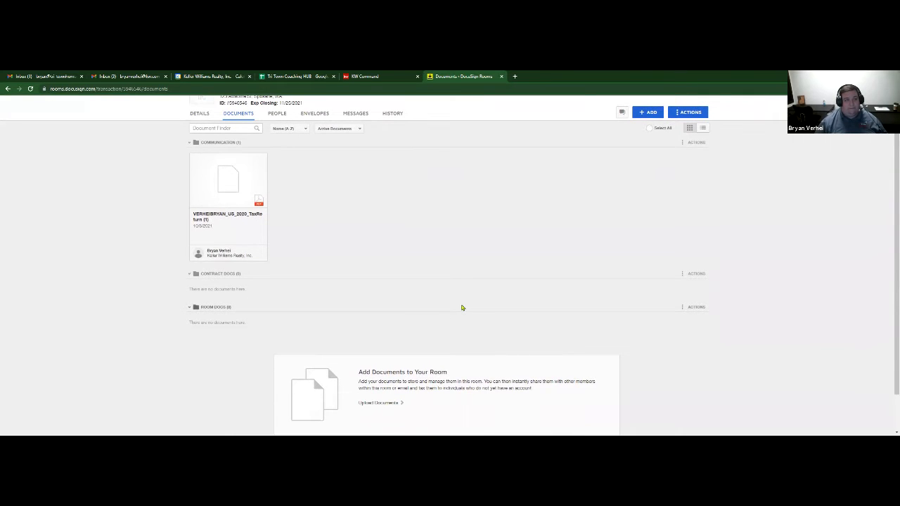
scroll(462, 308, up, 1)
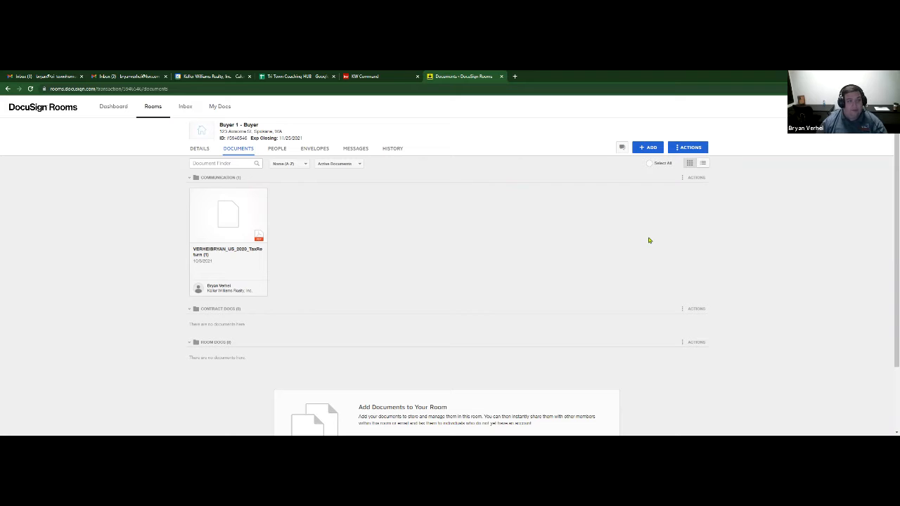
click(640, 149)
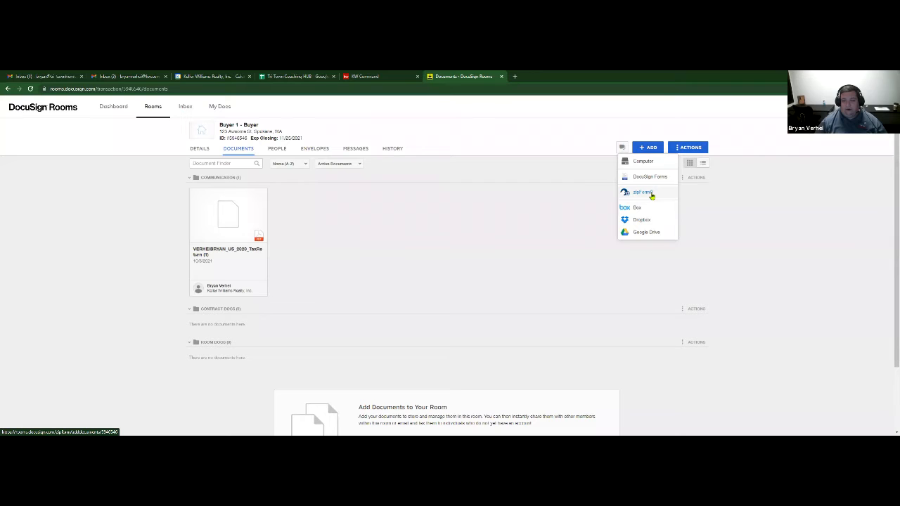
- Create a Residential zipForm transaction for 123 Awesome St and link it to the room
click(651, 193)
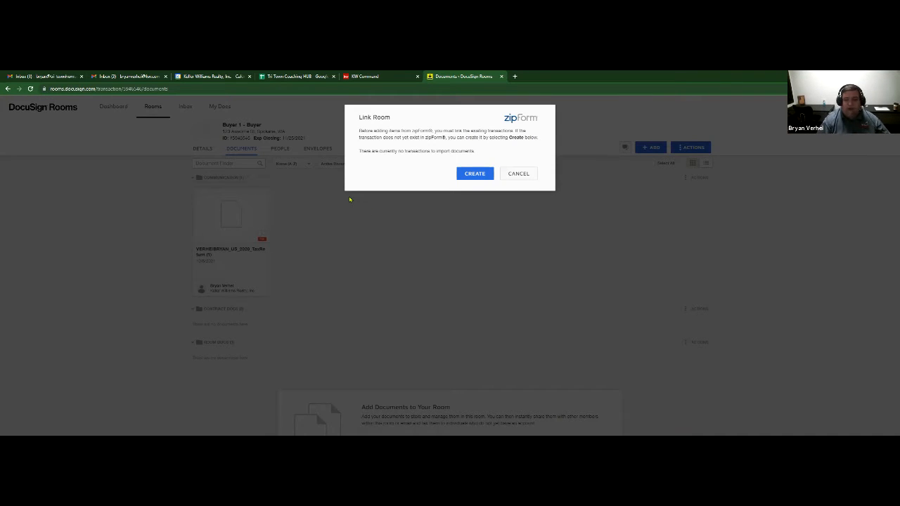
click(476, 174)
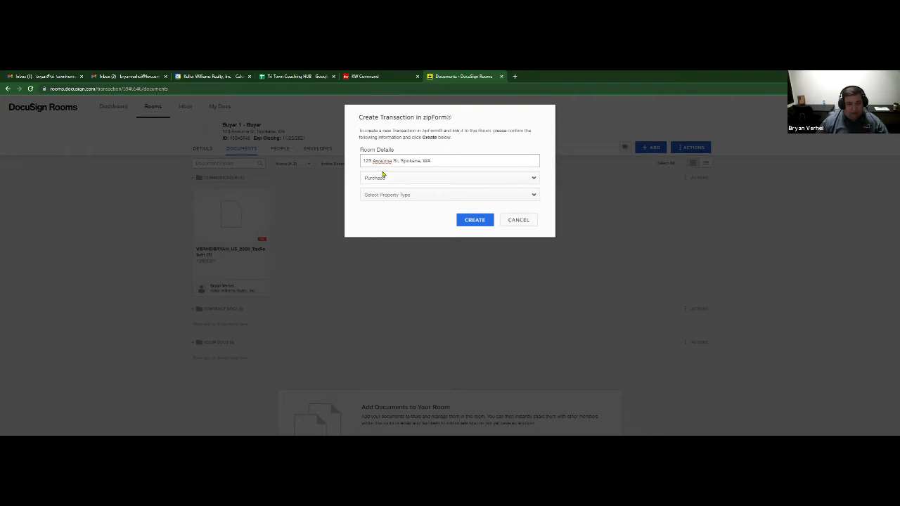
click(443, 195)
click(426, 213)
click(479, 222)
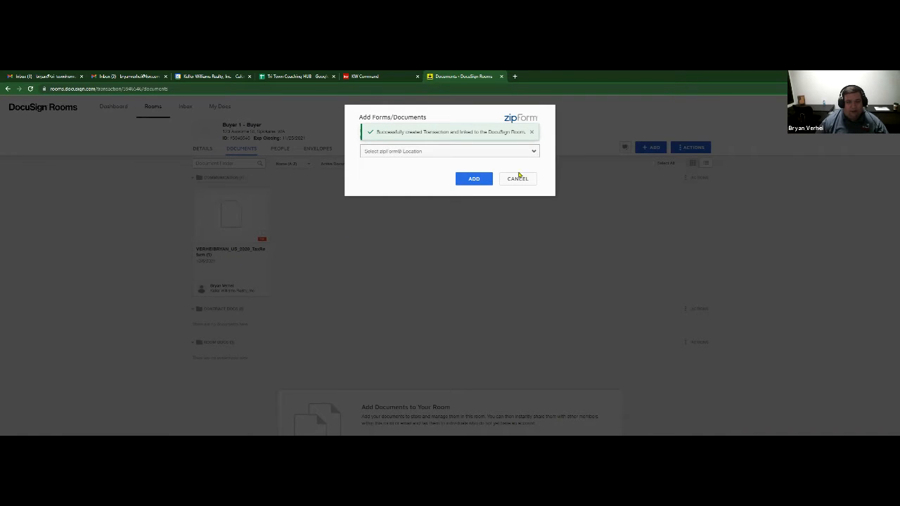
click(425, 154)
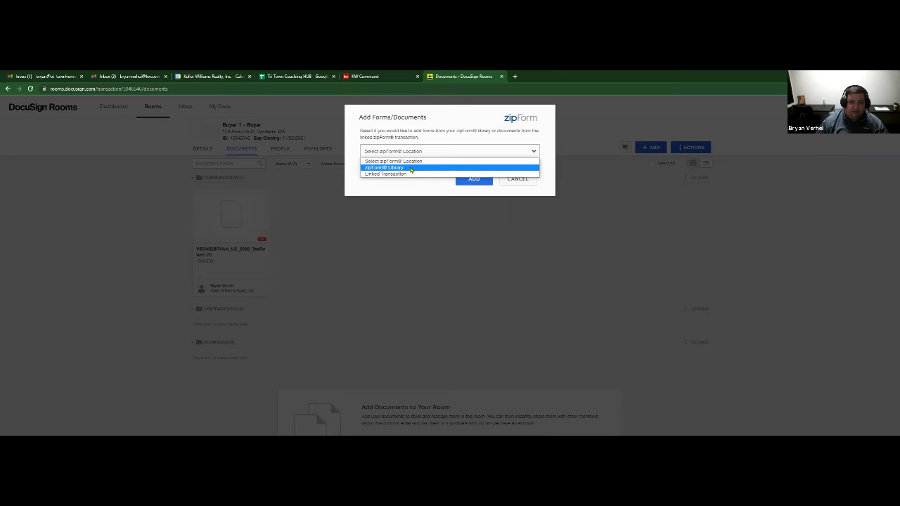
- Browse forms from the zipForm Library, switching to the WAR form library
click(411, 169)
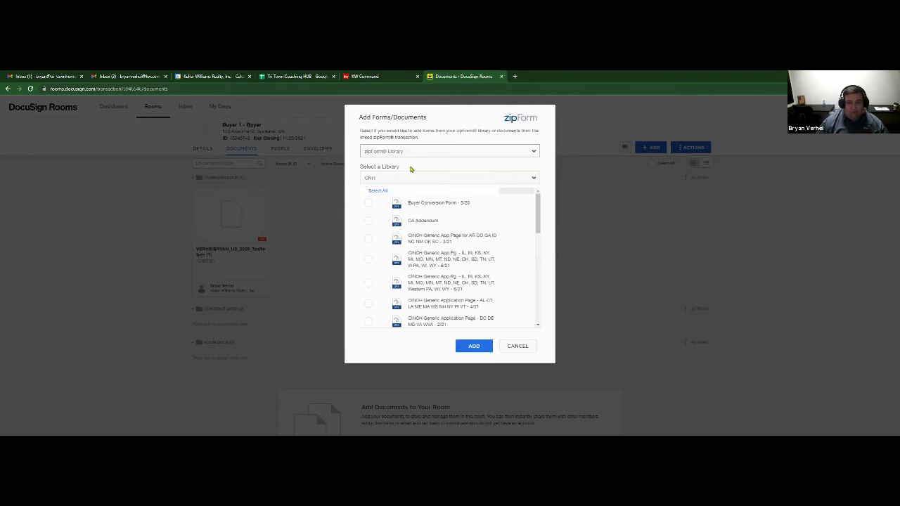
scroll(456, 229, down, 3)
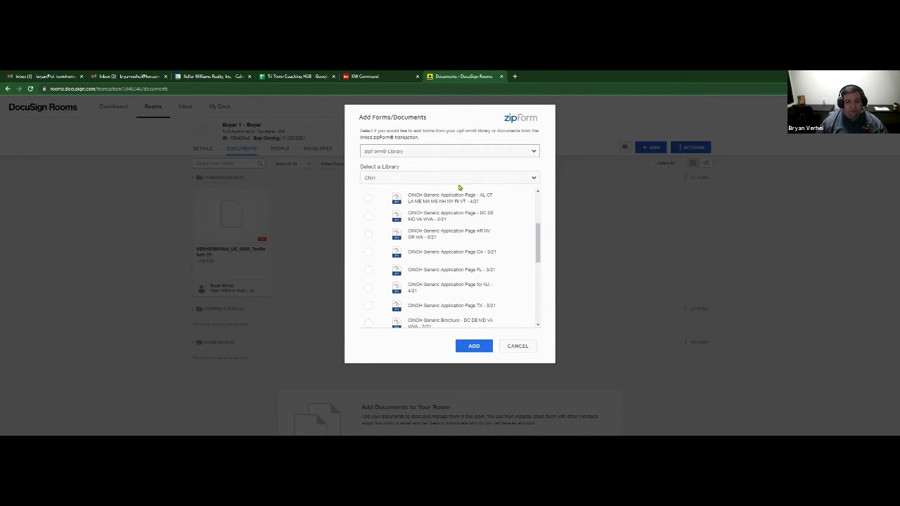
click(460, 177)
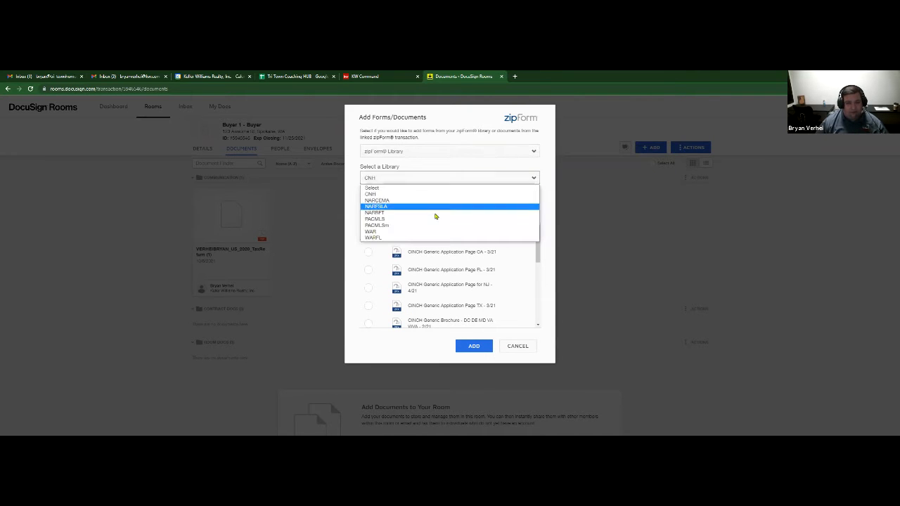
click(422, 232)
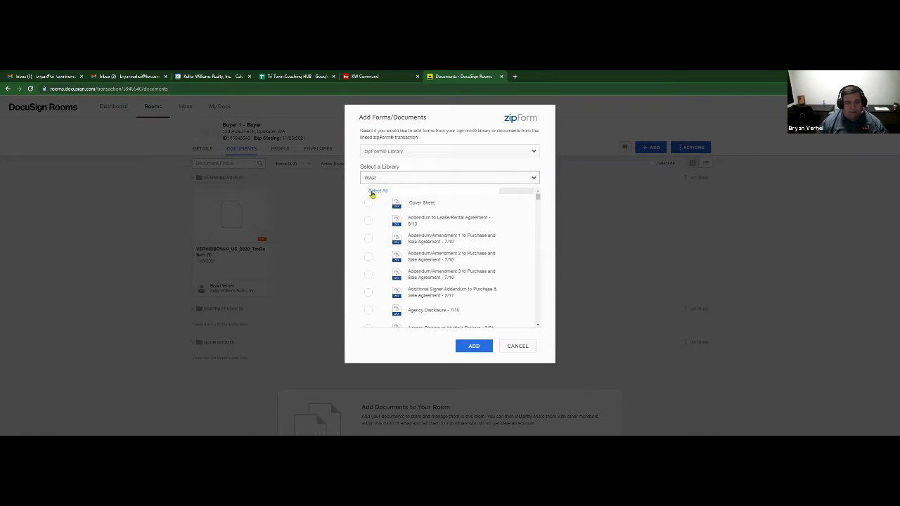
- Add the Residential Purchase & Sale Agreement - 3/21 form to Room Docs
scroll(434, 250, down, 5)
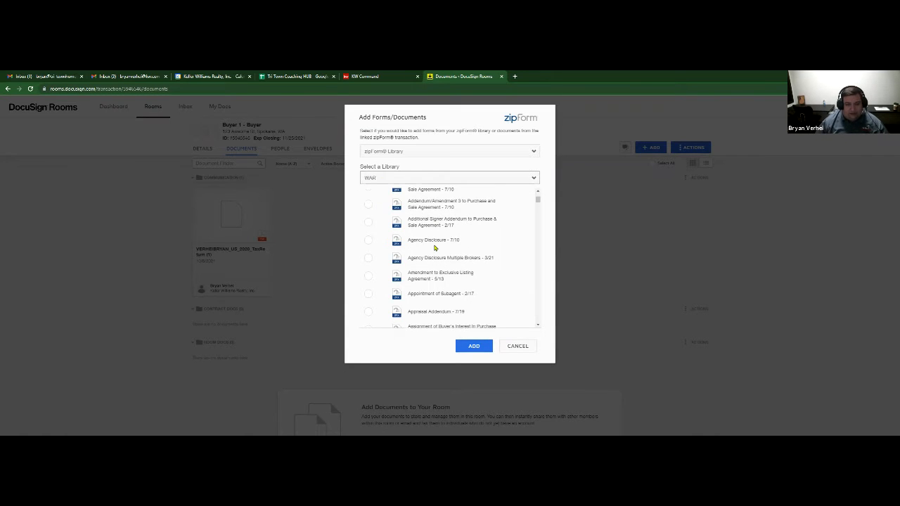
scroll(431, 244, down, 3)
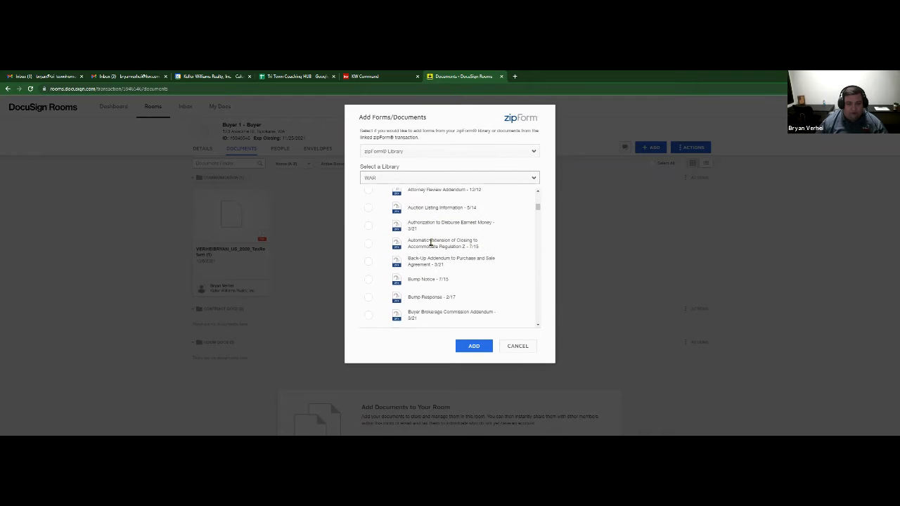
scroll(431, 243, down, 10)
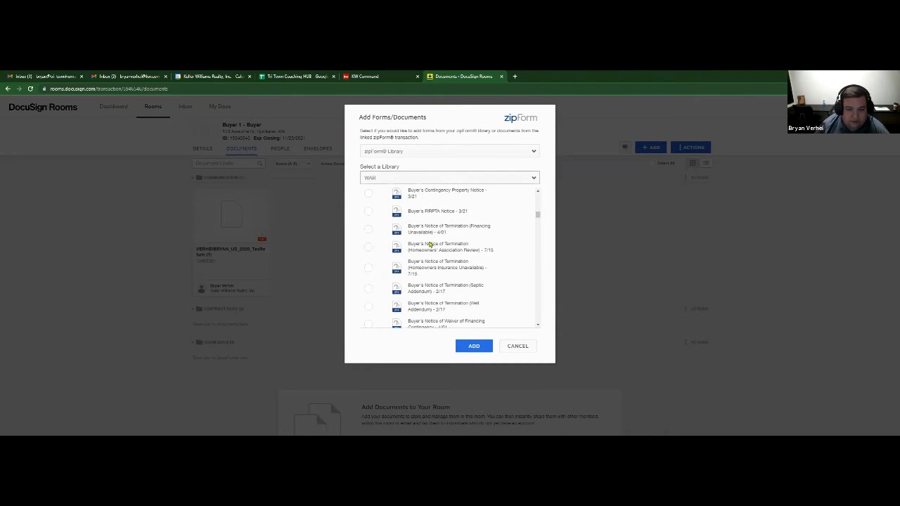
scroll(429, 241, down, 10)
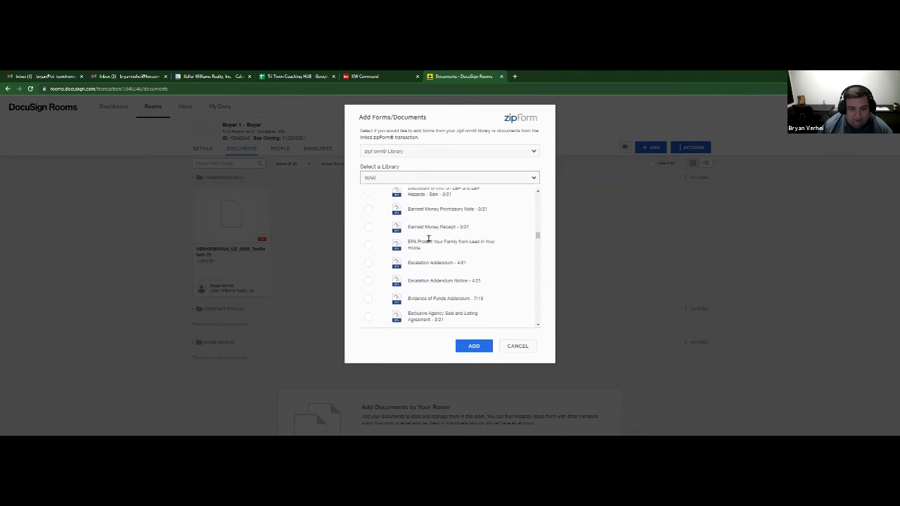
scroll(429, 241, down, 10)
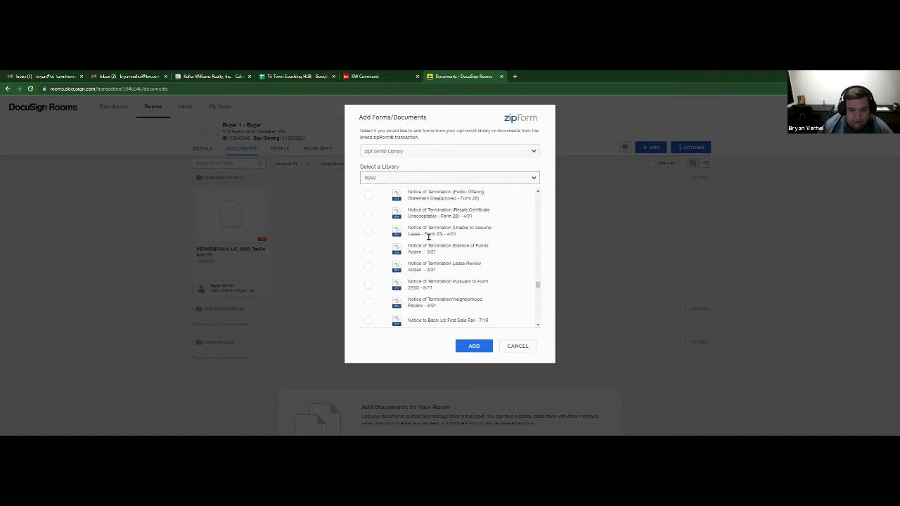
scroll(428, 238, down, 10)
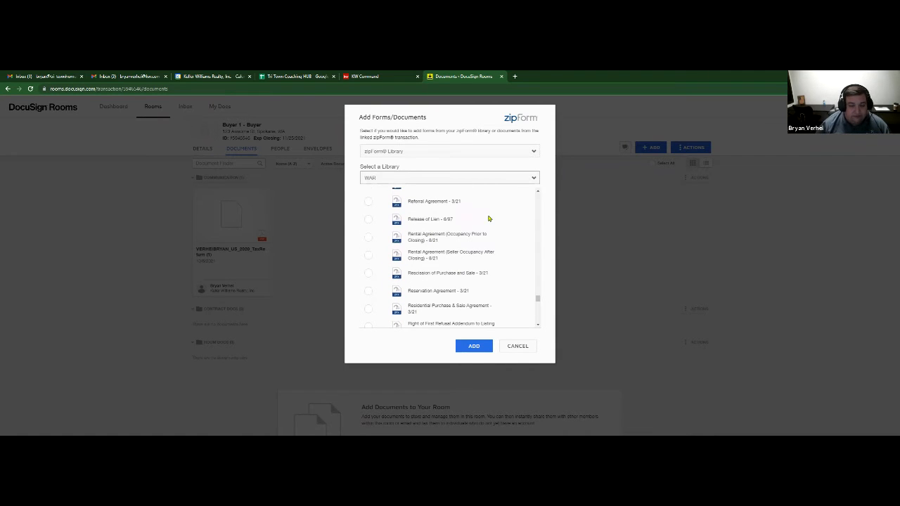
click(367, 314)
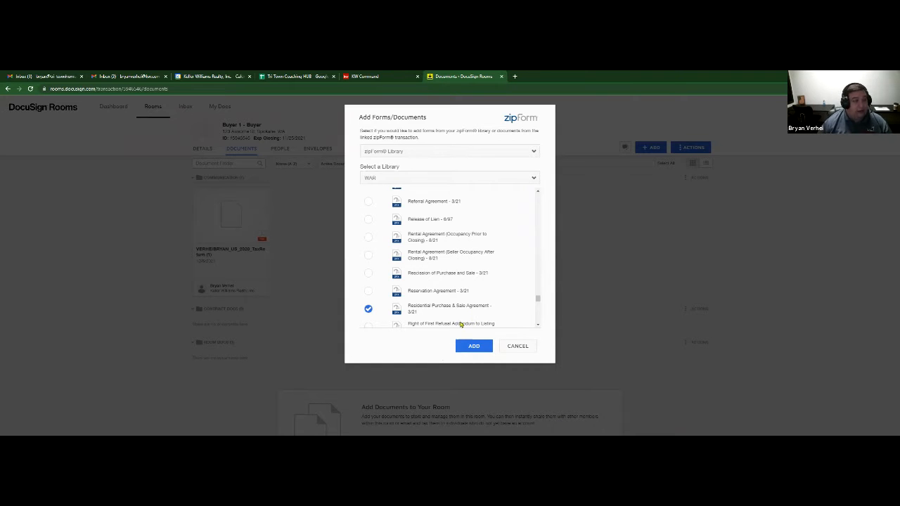
click(474, 346)
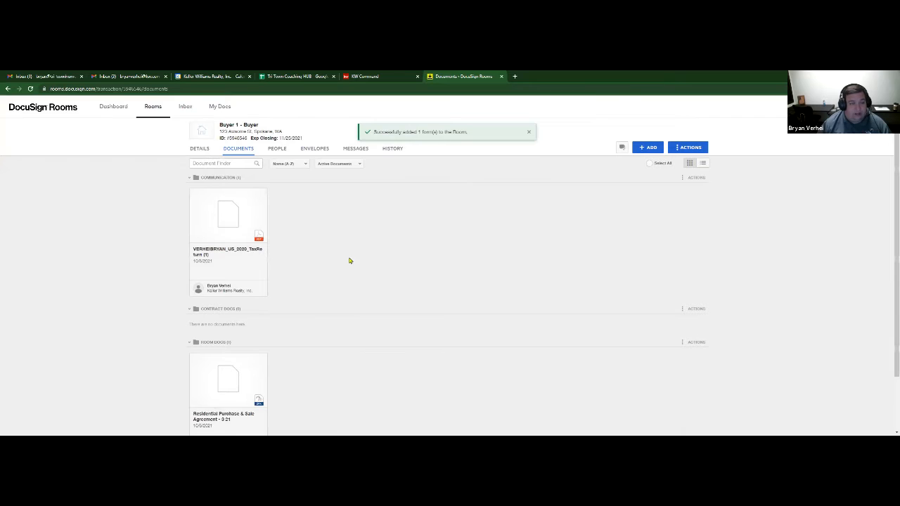
scroll(344, 303, down, 2)
- Set the agreement Date to October 13, 2021 and Offer Expiration Date to October 11, 2021
click(237, 323)
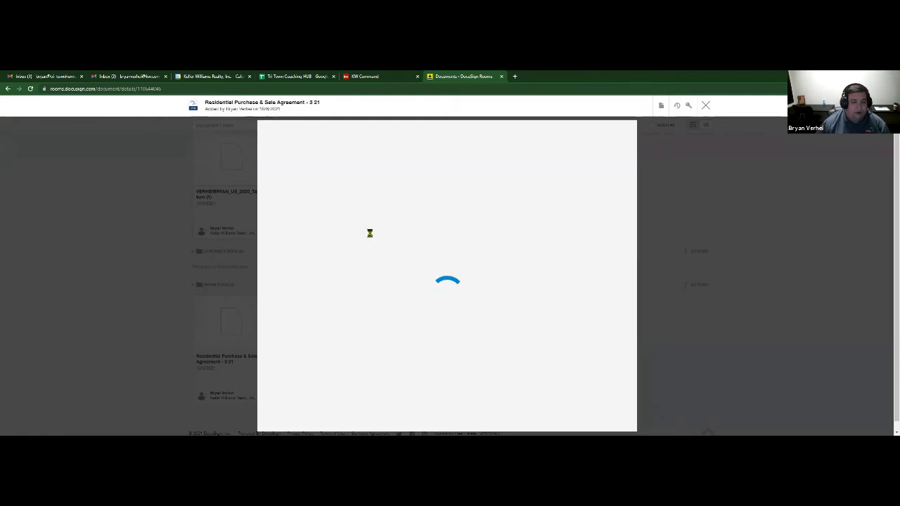
click(373, 211)
click(375, 266)
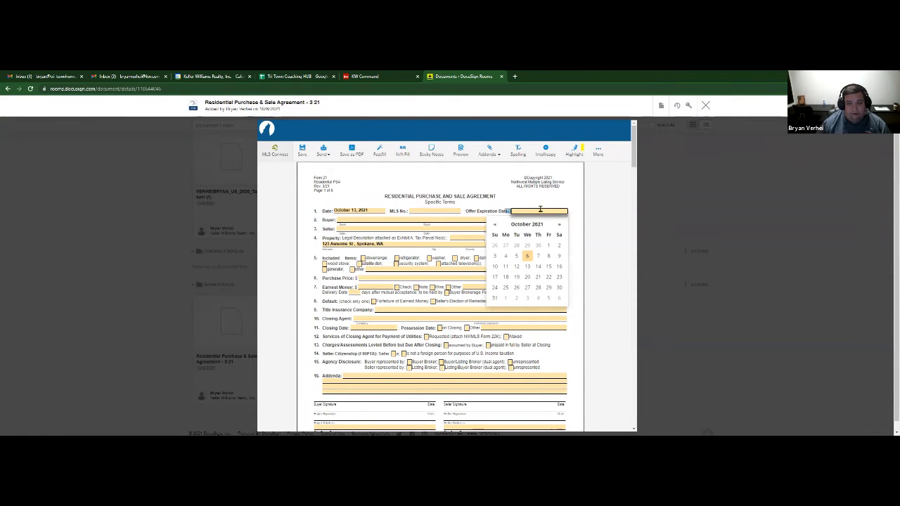
click(506, 266)
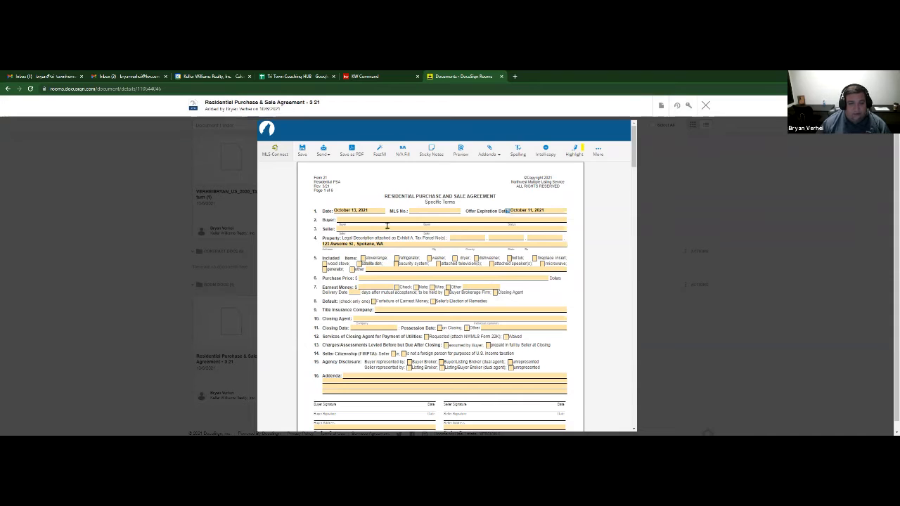
- Save the filled-in agreement and close it, returning to the room's documents
click(302, 150)
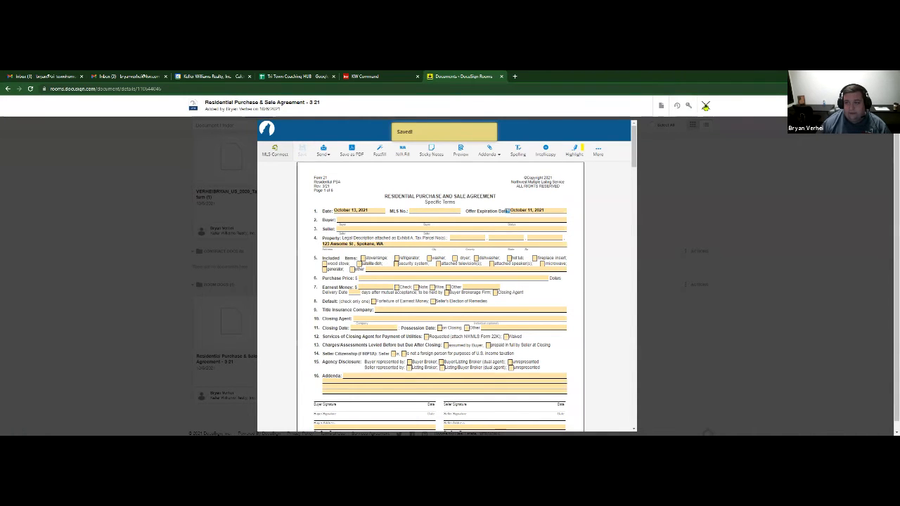
click(706, 105)
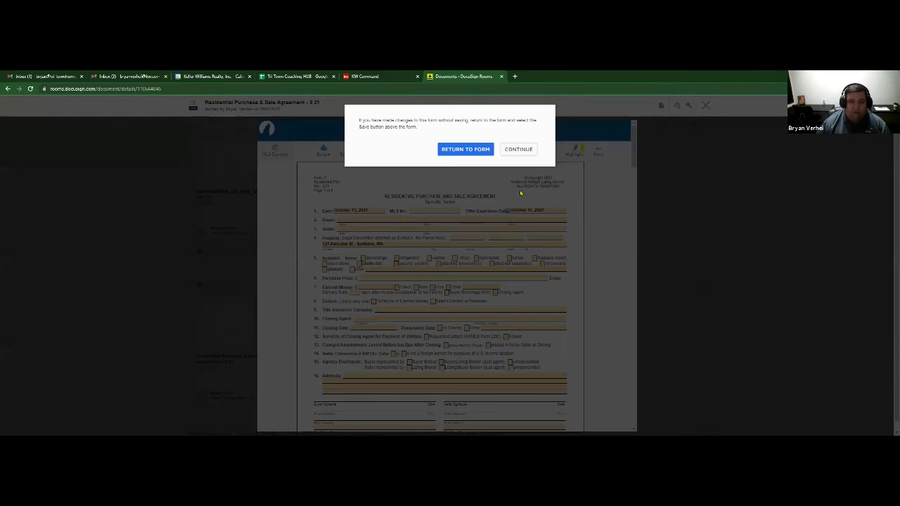
click(523, 149)
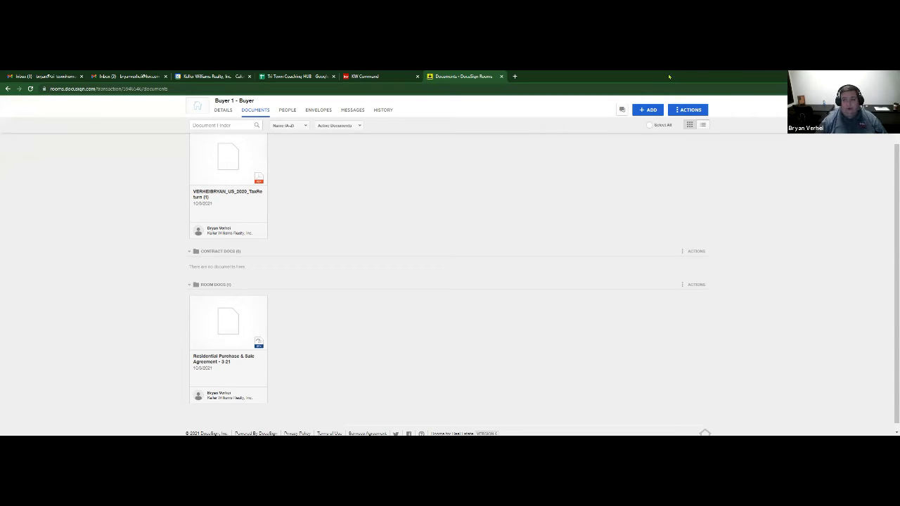
click(647, 110)
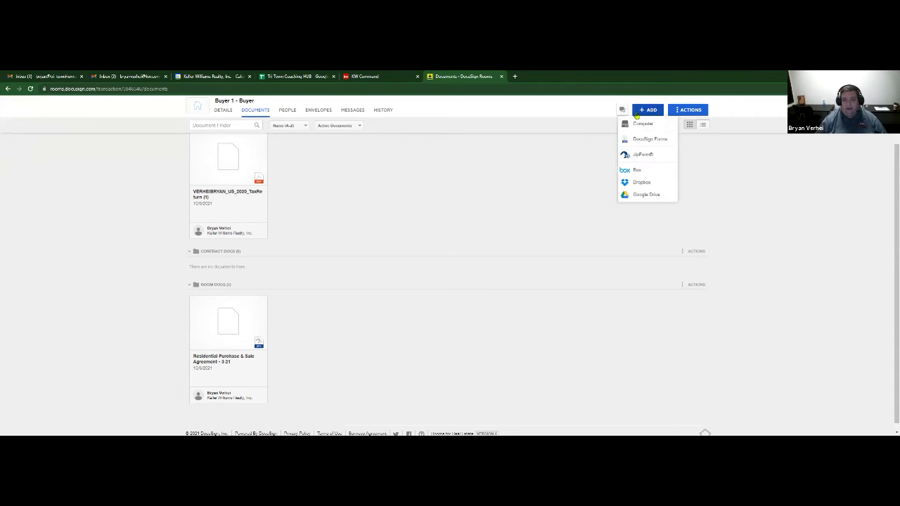
click(642, 154)
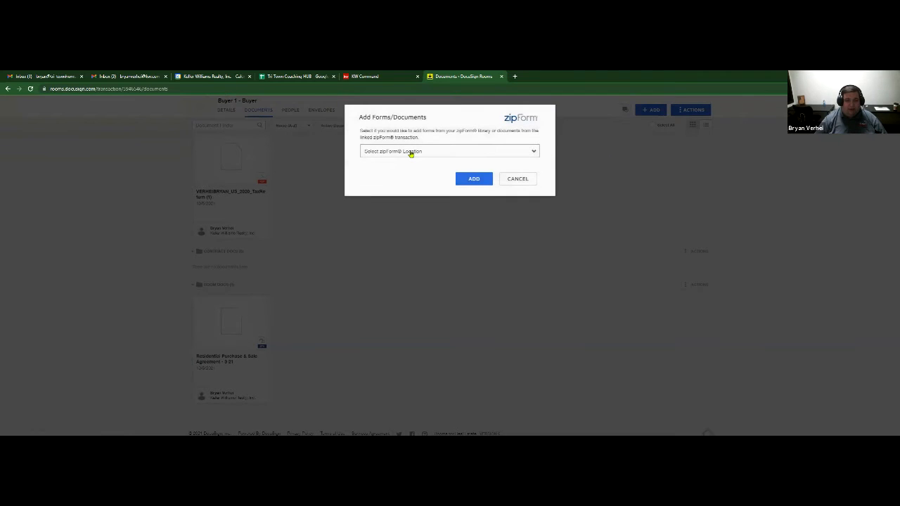
click(411, 154)
click(336, 157)
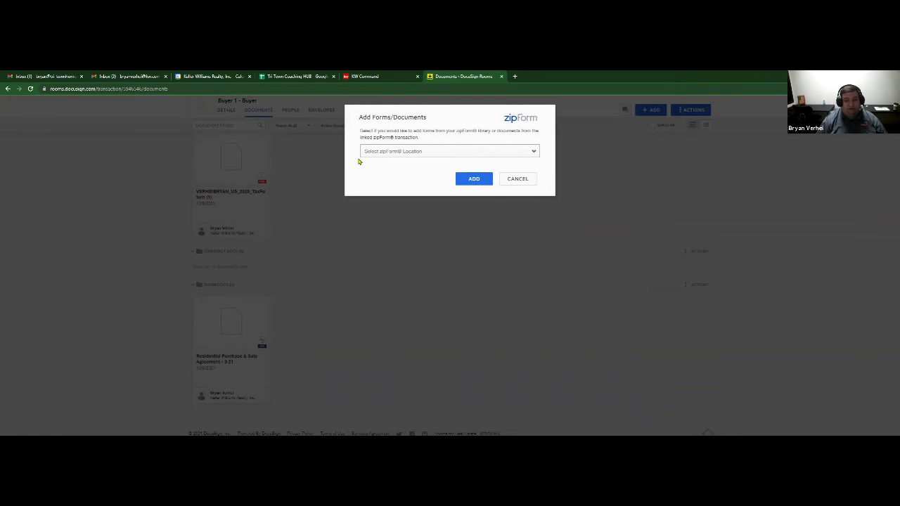
click(519, 180)
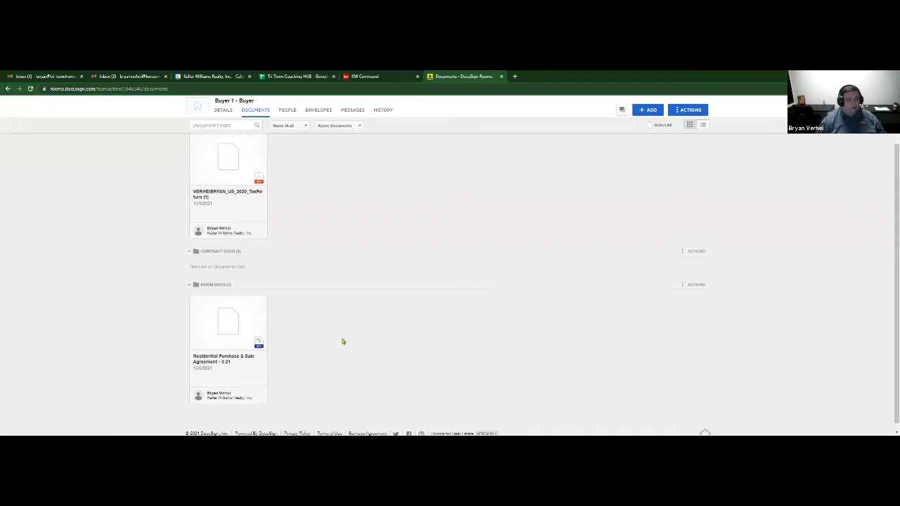
- Create a 'Please DocuSign' envelope from the purchase agreement and add recipients via Pre-Tagged Roles
right_click(247, 315)
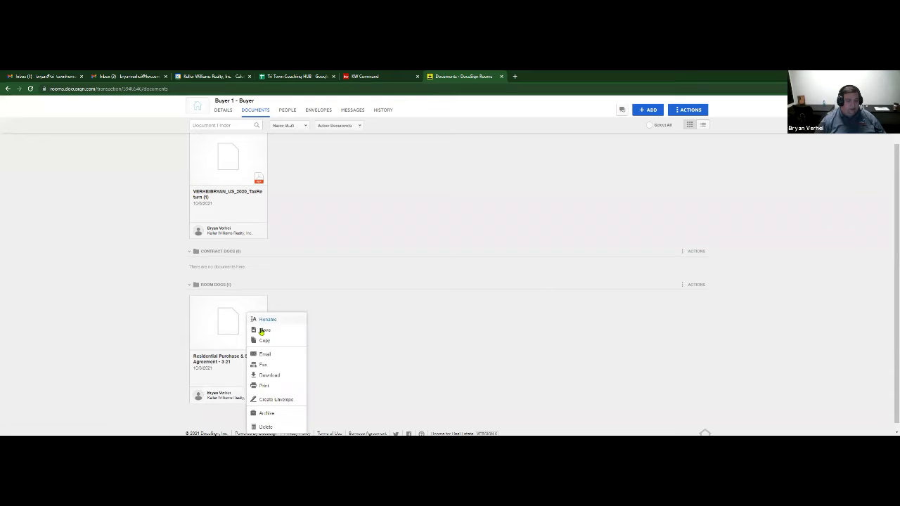
click(288, 401)
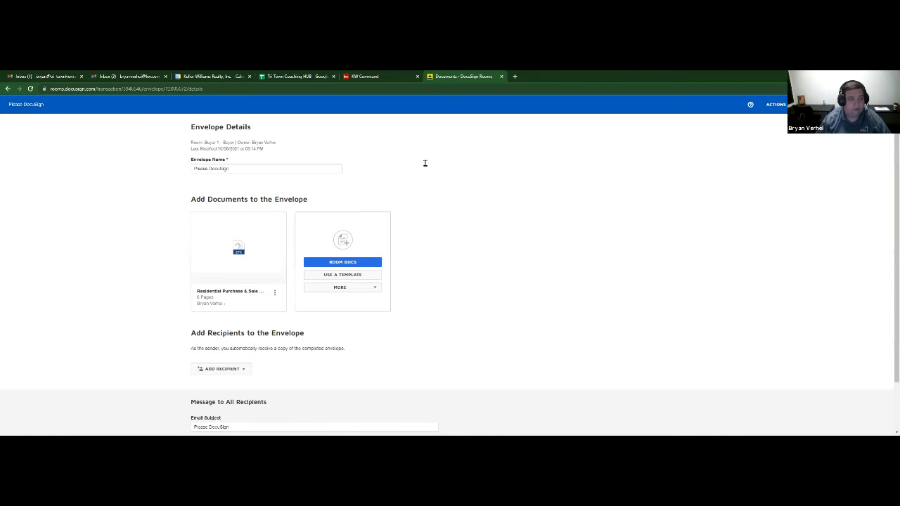
scroll(484, 209, down, 1)
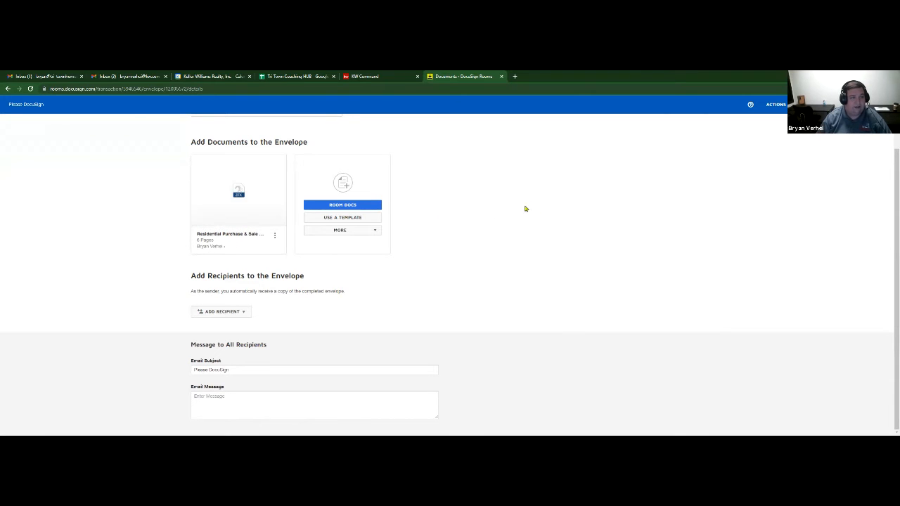
click(244, 313)
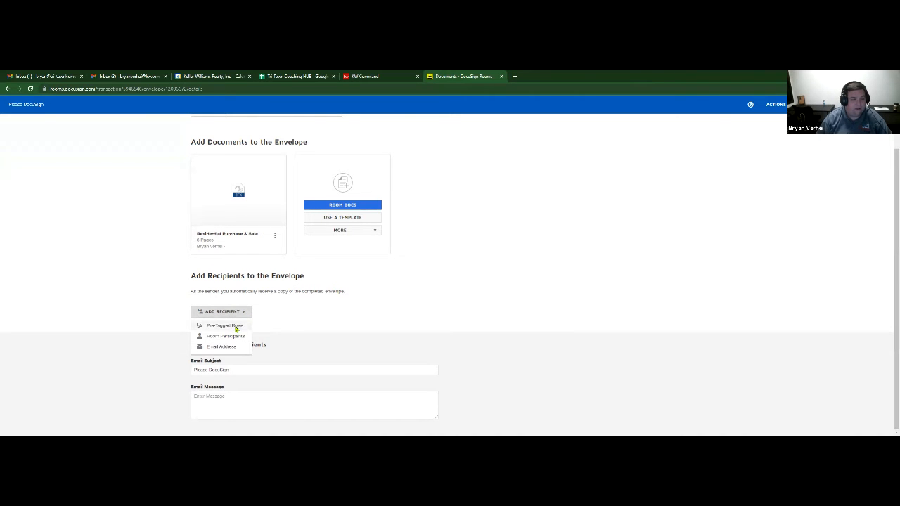
click(235, 329)
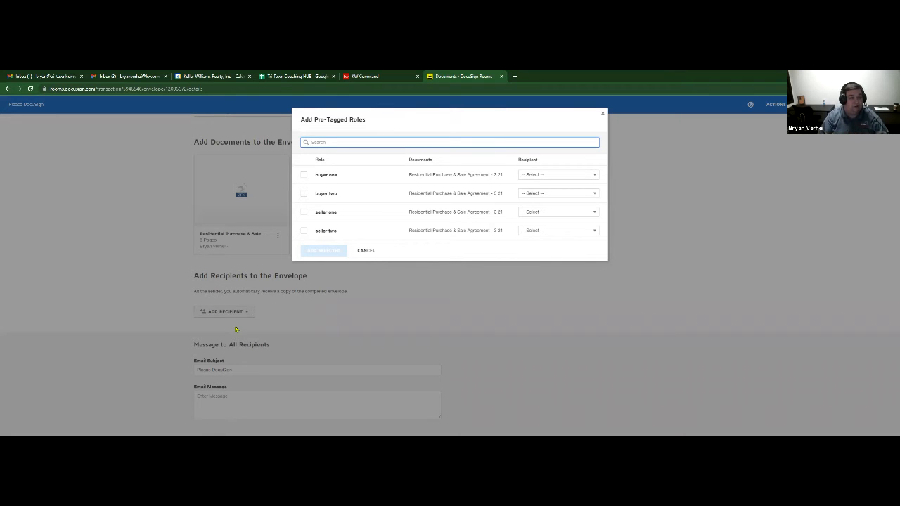
- Assign buyer one to Buyer 1 and buyer two to Buyer Agent To Define, then add both
click(304, 175)
click(304, 192)
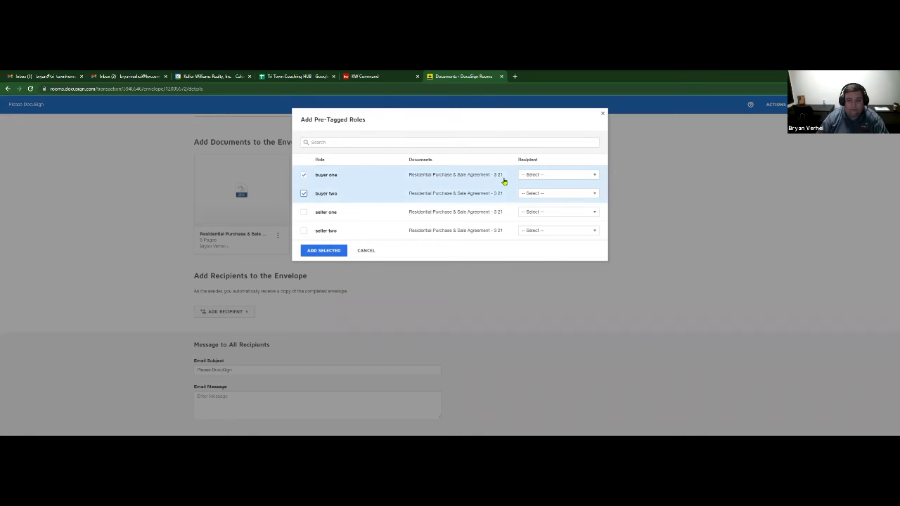
click(549, 176)
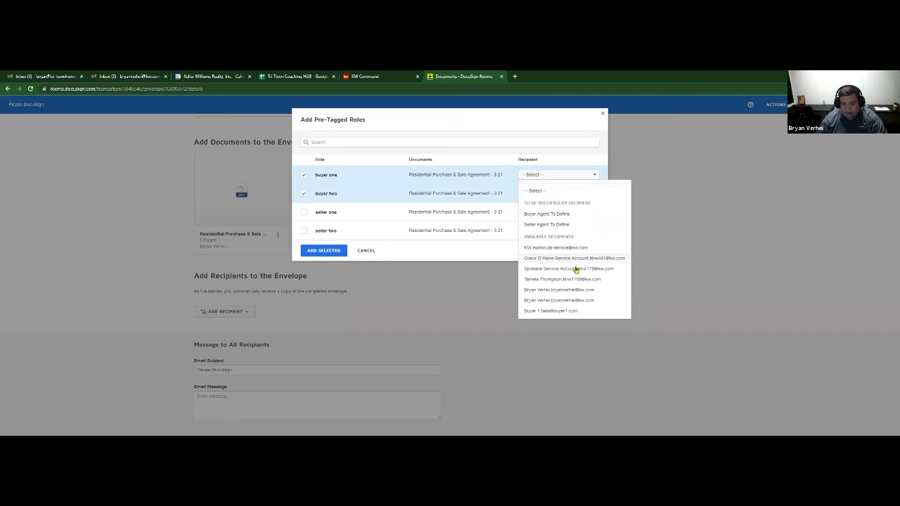
click(573, 312)
click(550, 193)
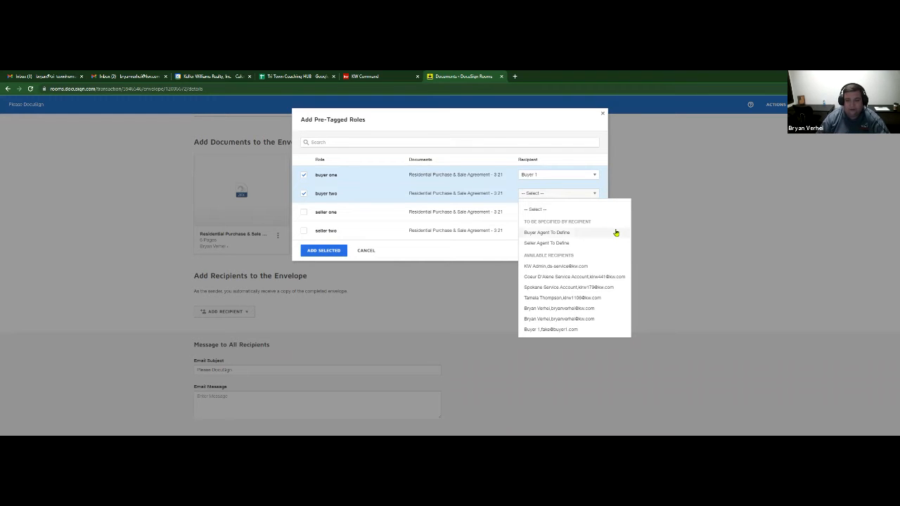
click(556, 234)
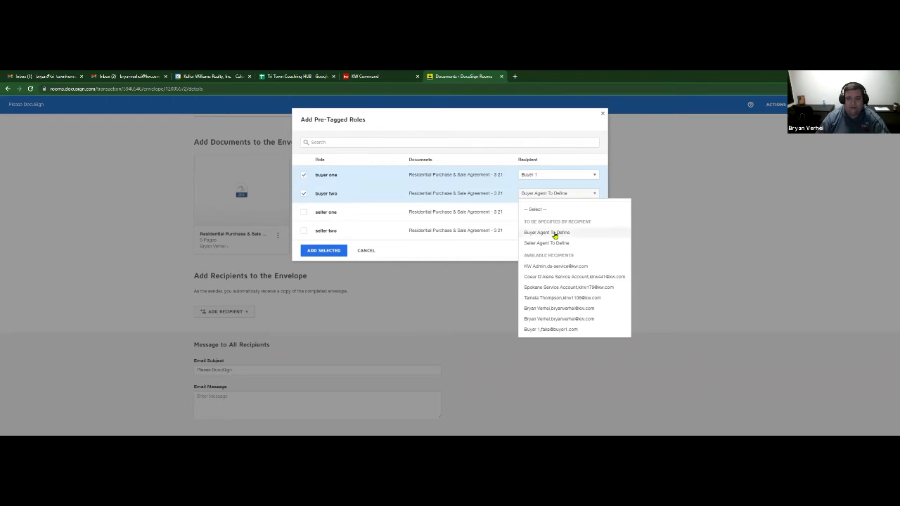
click(324, 250)
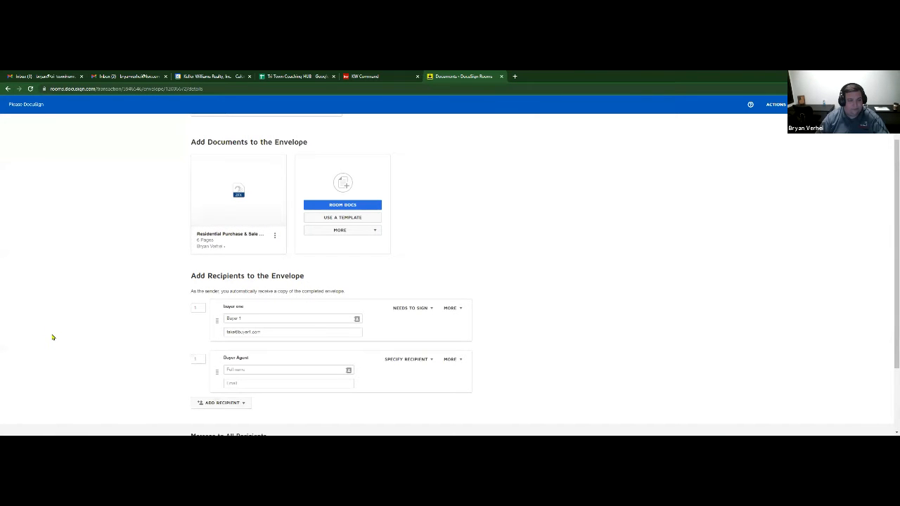
- Delete the Buyer Agent recipient card from the envelope
scroll(182, 318, down, 1)
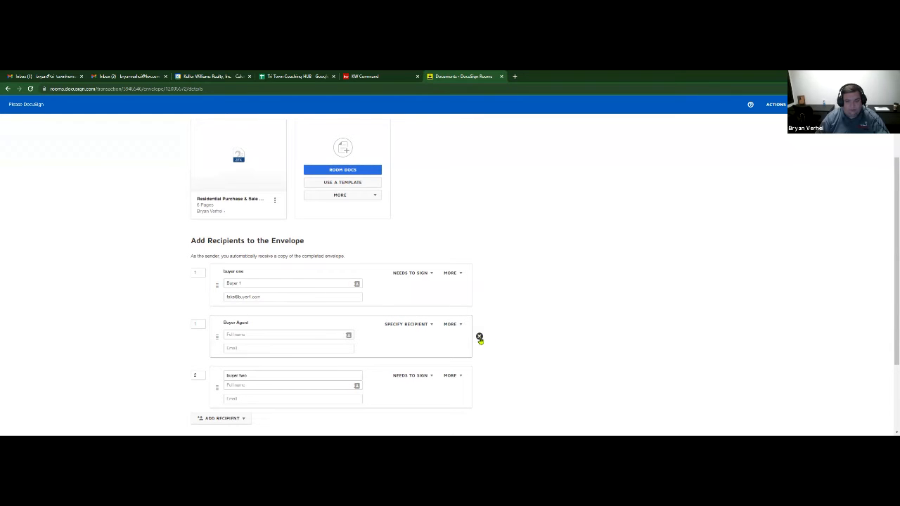
click(480, 336)
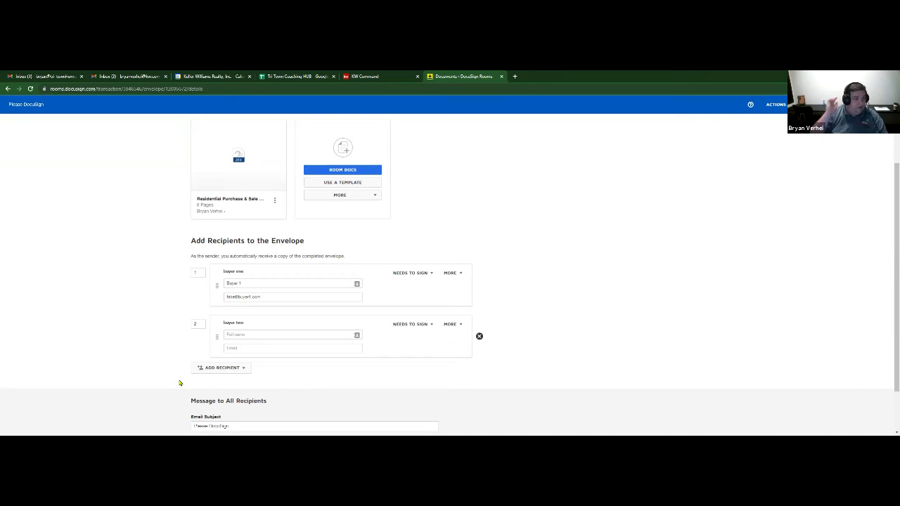
- Change buyer two's signing order and fill buyer two's name from a saved contact
click(198, 325)
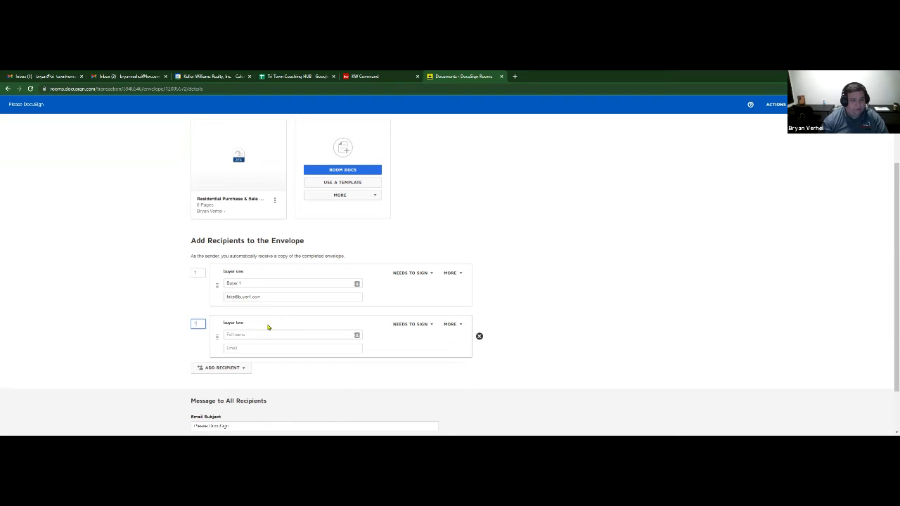
click(174, 315)
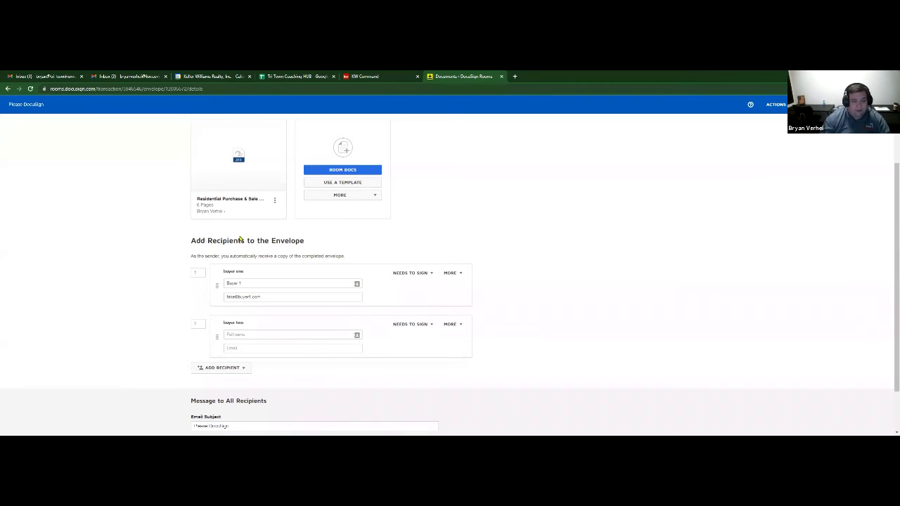
click(241, 334)
click(402, 345)
click(260, 334)
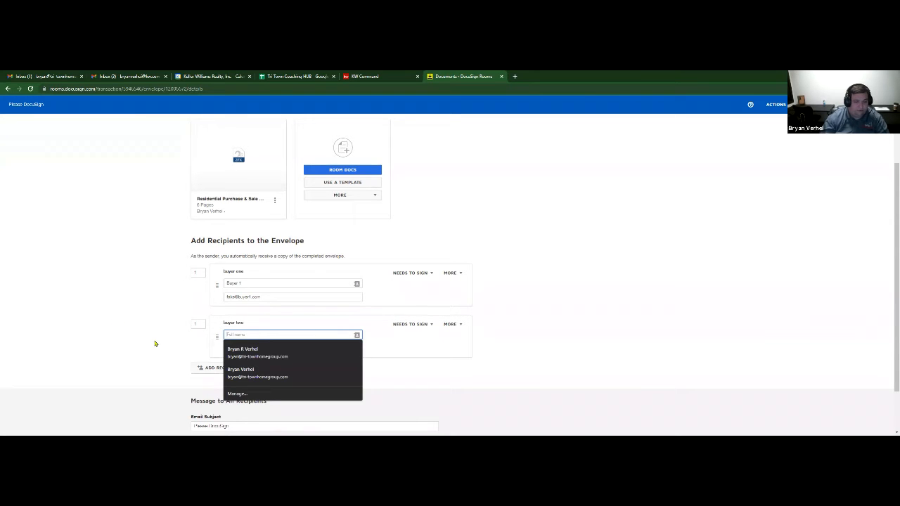
click(260, 354)
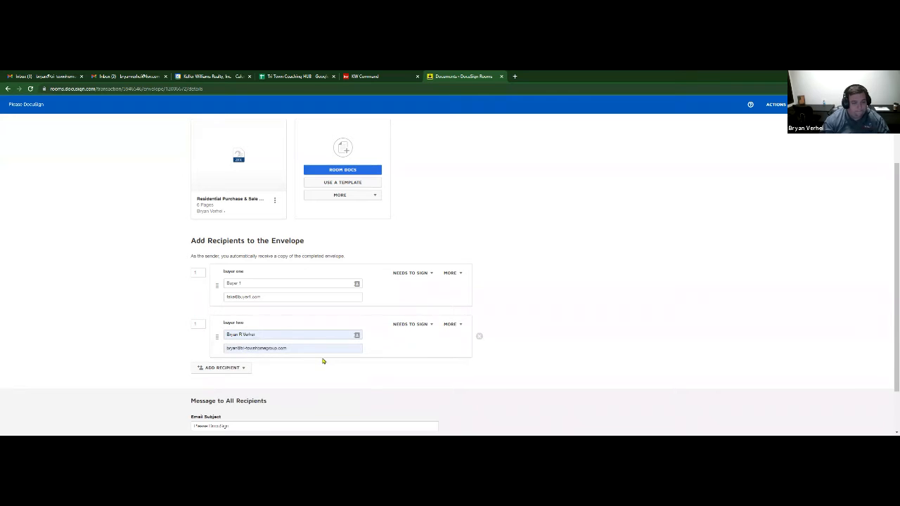
scroll(167, 364, down, 1)
scroll(168, 365, up, 3)
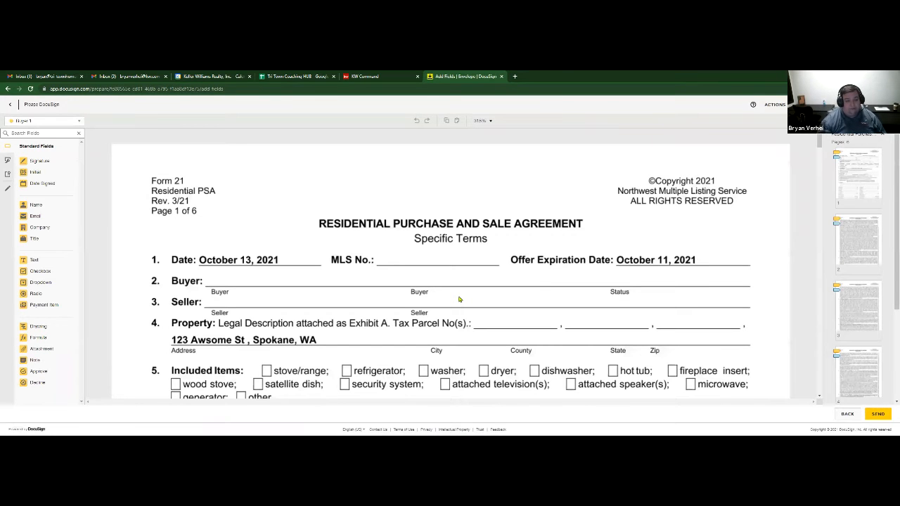
scroll(544, 251, down, 3)
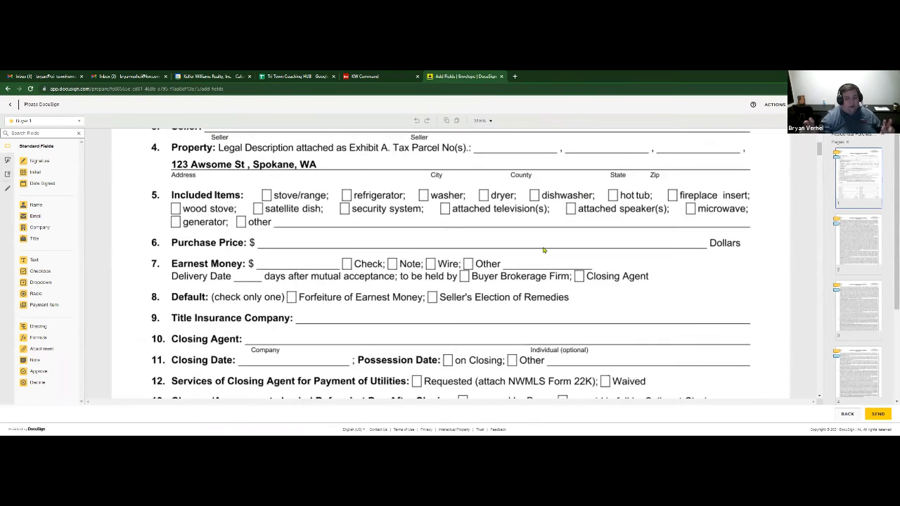
scroll(543, 249, down, 3)
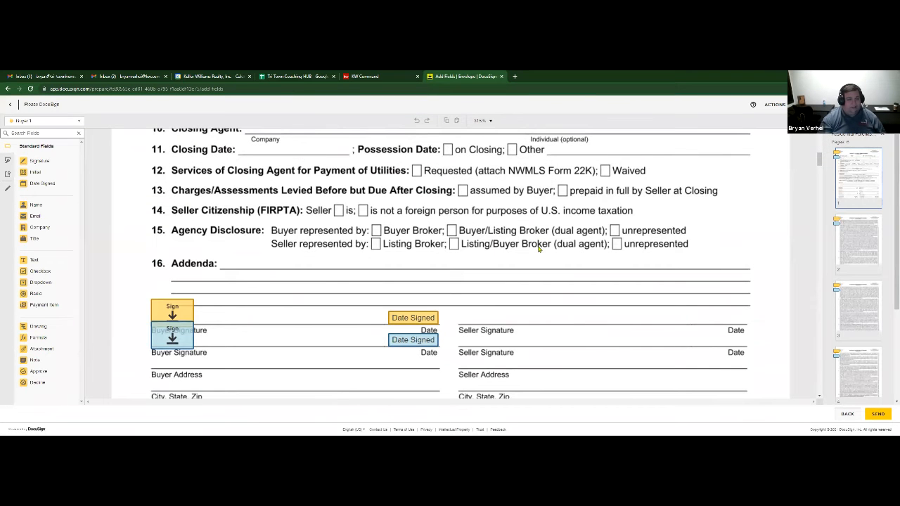
scroll(316, 291, down, 1)
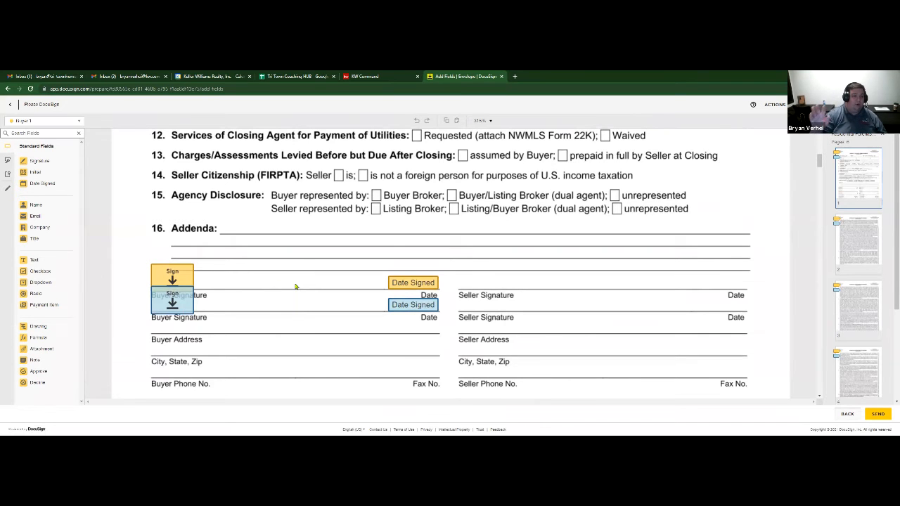
scroll(303, 267, down, 10)
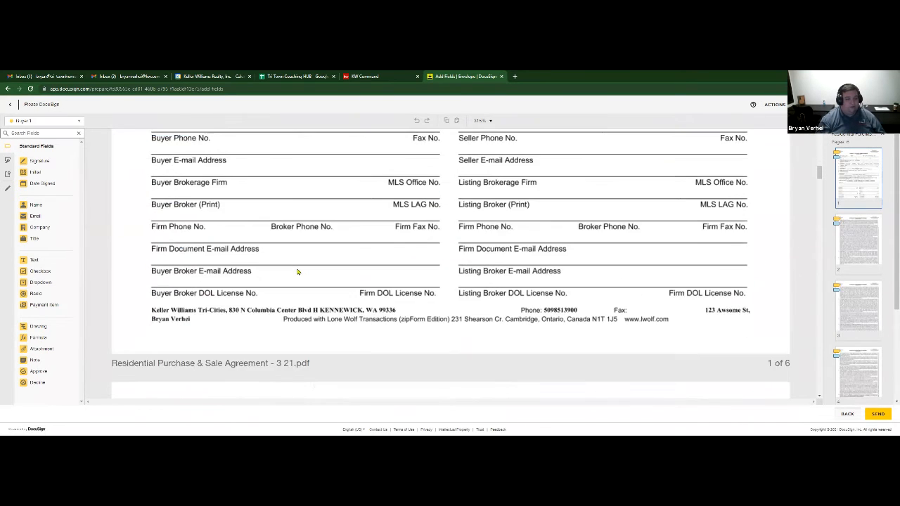
scroll(296, 271, down, 3)
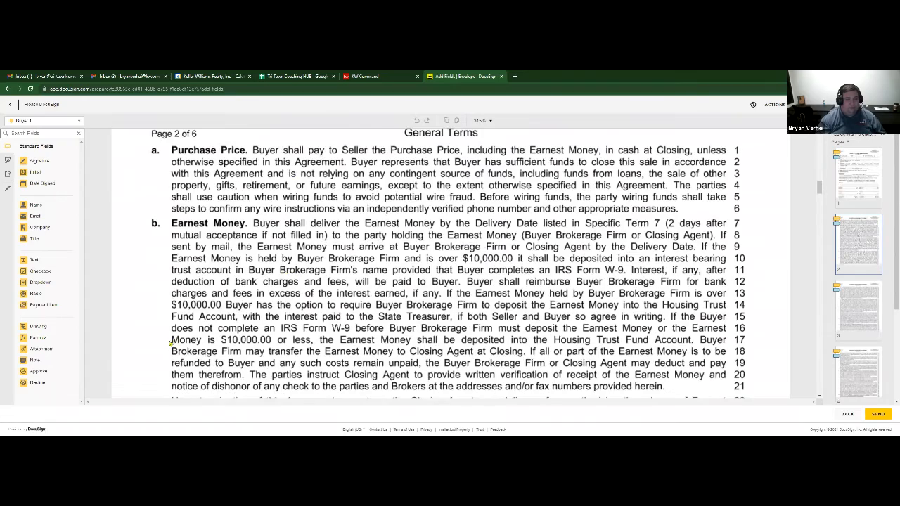
scroll(317, 326, down, 10)
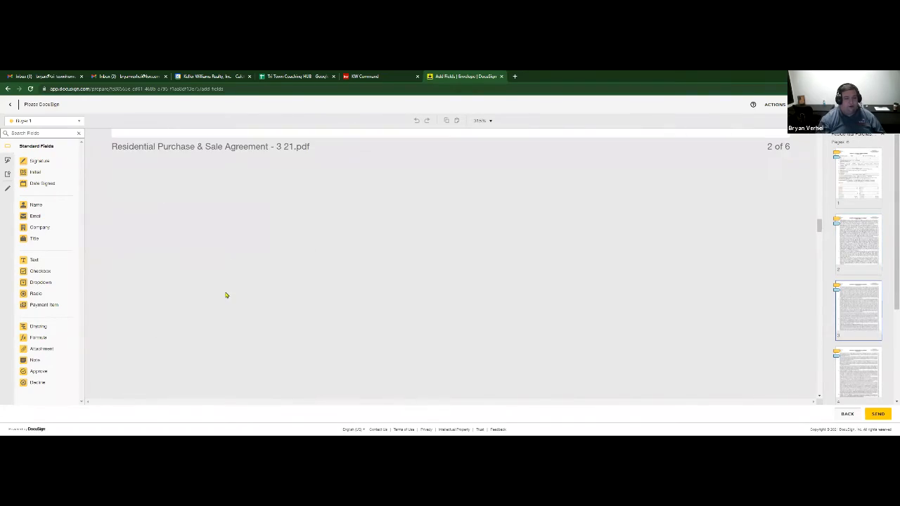
scroll(226, 295, down, 10)
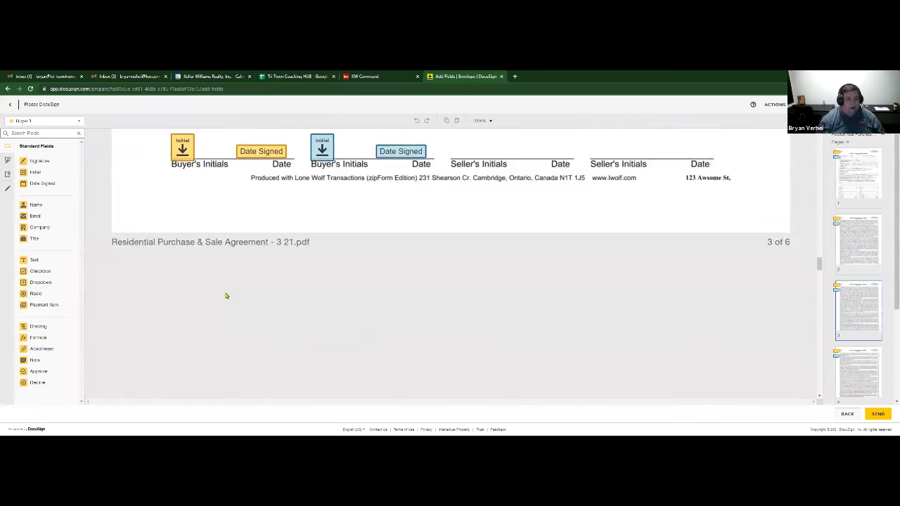
scroll(226, 296, up, 1)
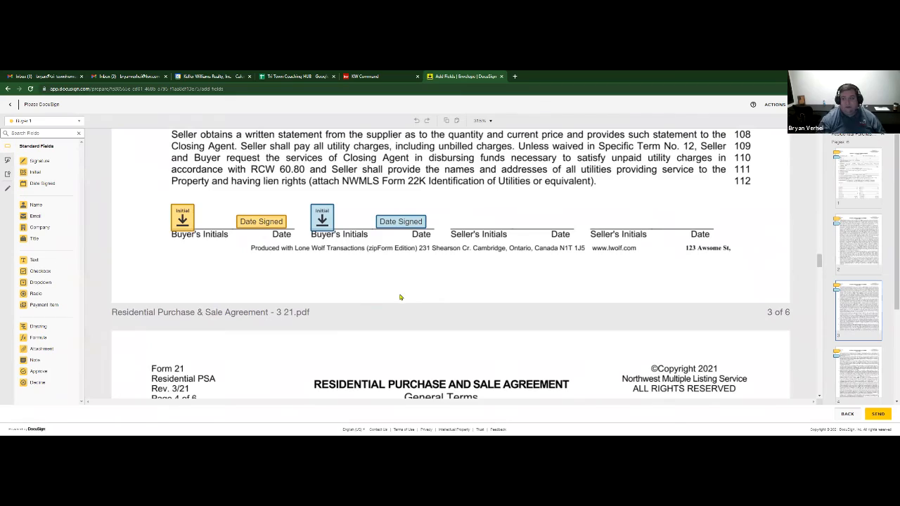
scroll(400, 298, down, 5)
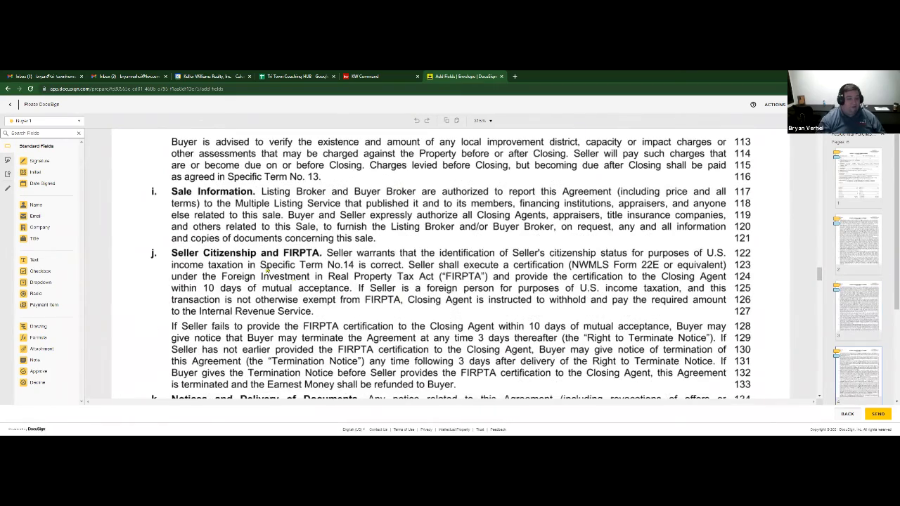
scroll(267, 270, down, 10)
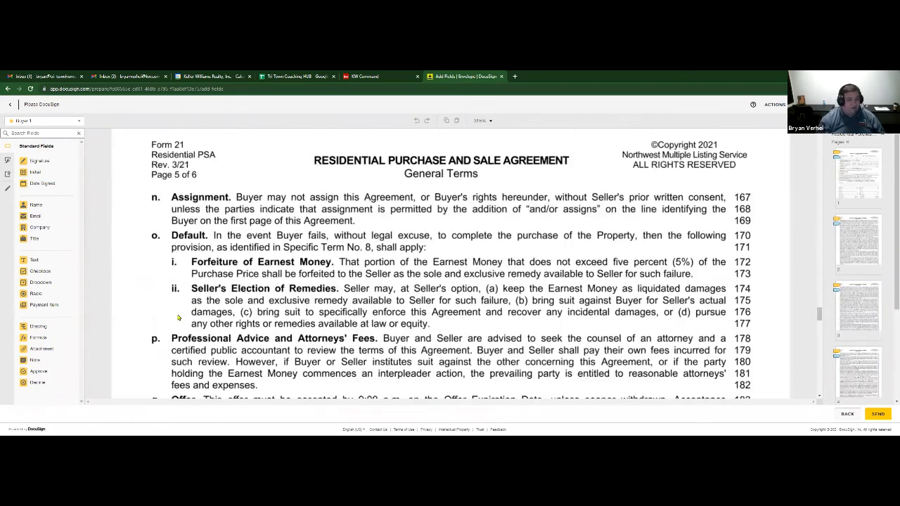
scroll(179, 317, down, 1)
scroll(179, 318, down, 2)
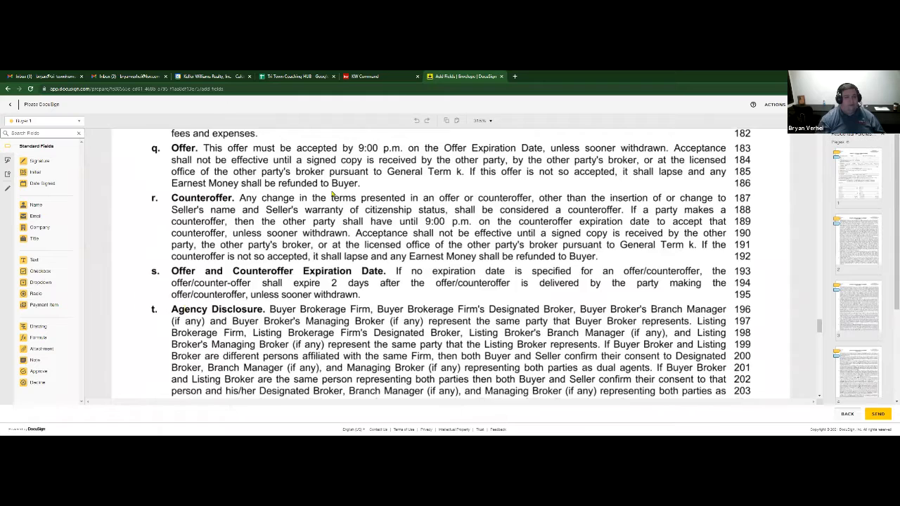
scroll(182, 315, down, 6)
scroll(207, 294, down, 10)
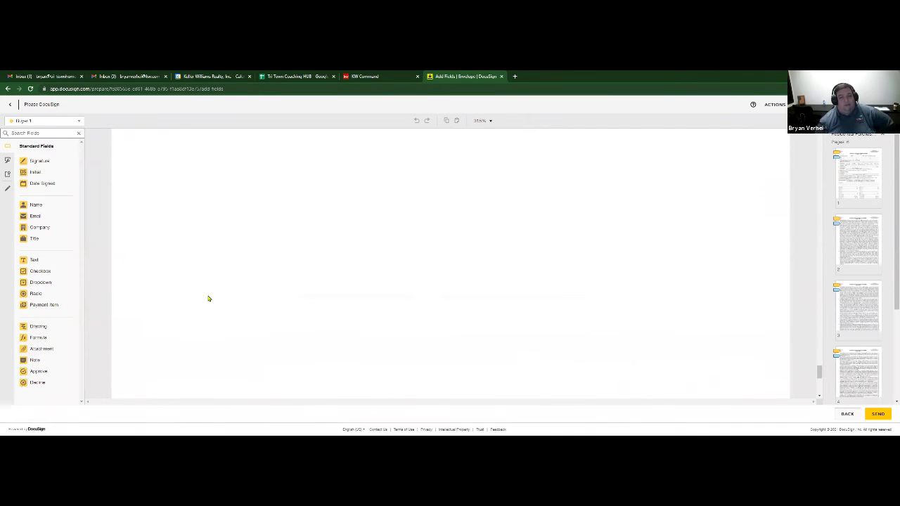
scroll(183, 312, up, 4)
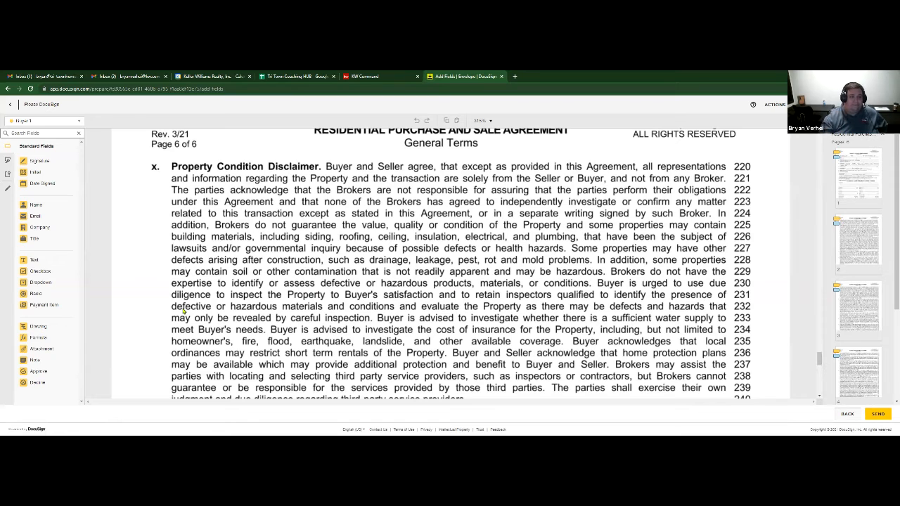
scroll(384, 286, down, 5)
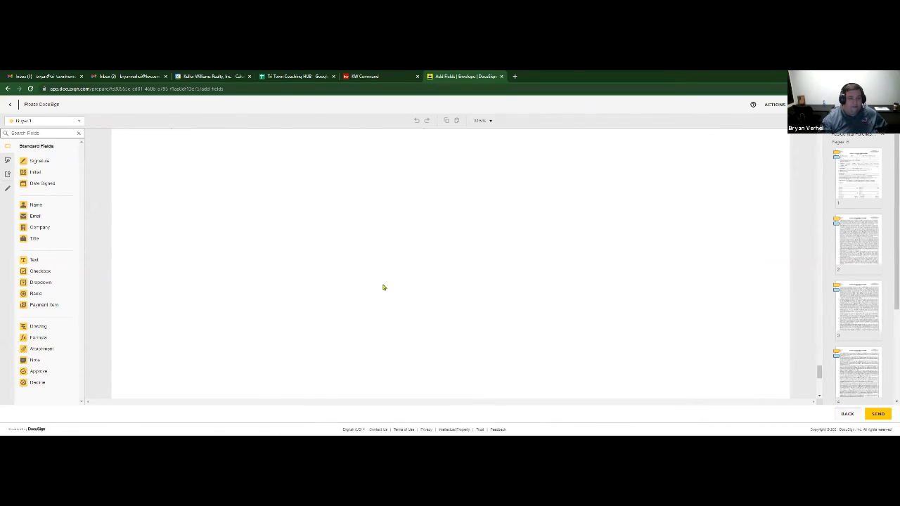
scroll(383, 287, up, 6)
drag(819, 352, 819, 174)
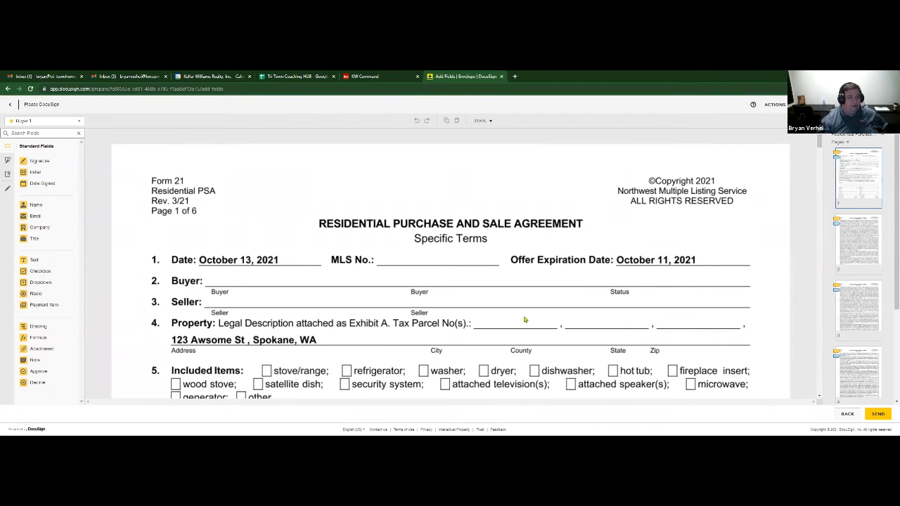
drag(45, 173, 242, 190)
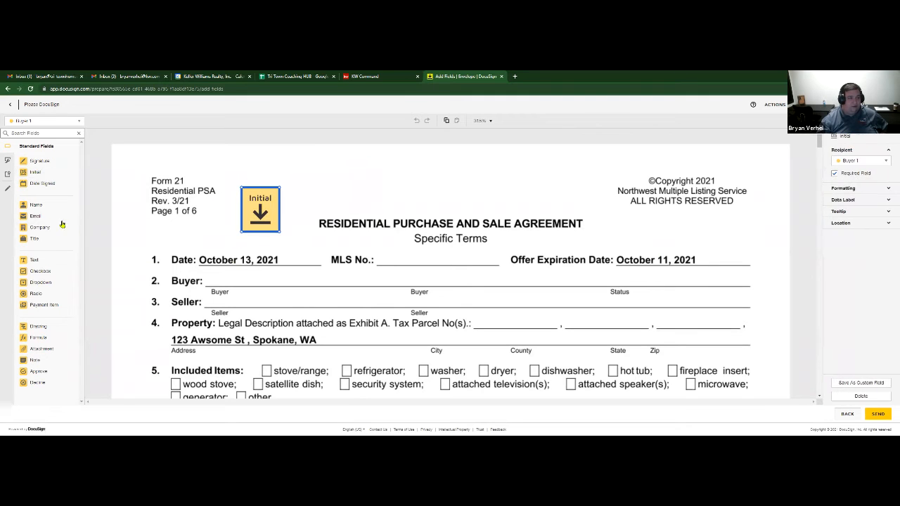
drag(54, 183, 314, 199)
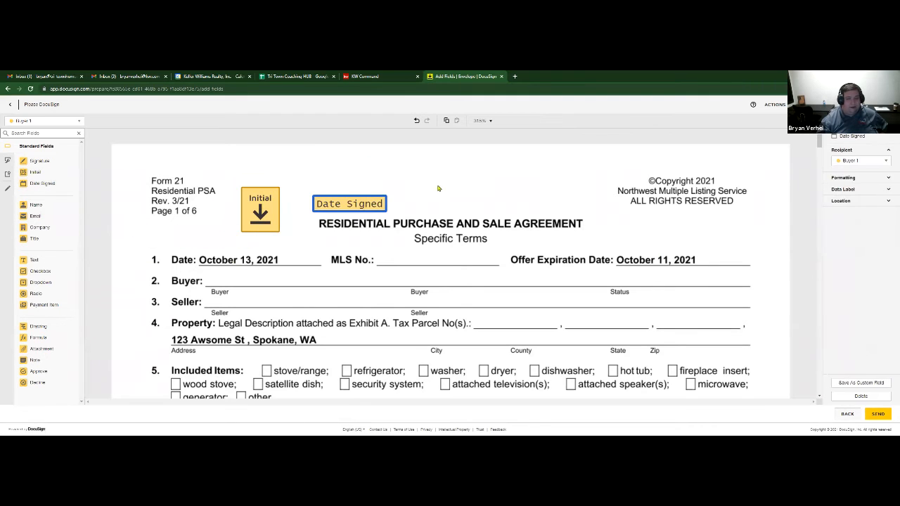
click(859, 397)
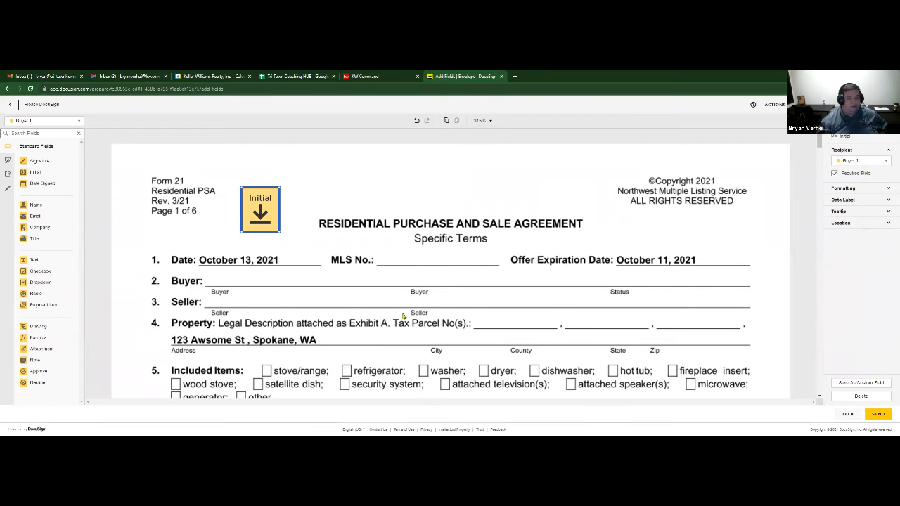
click(842, 397)
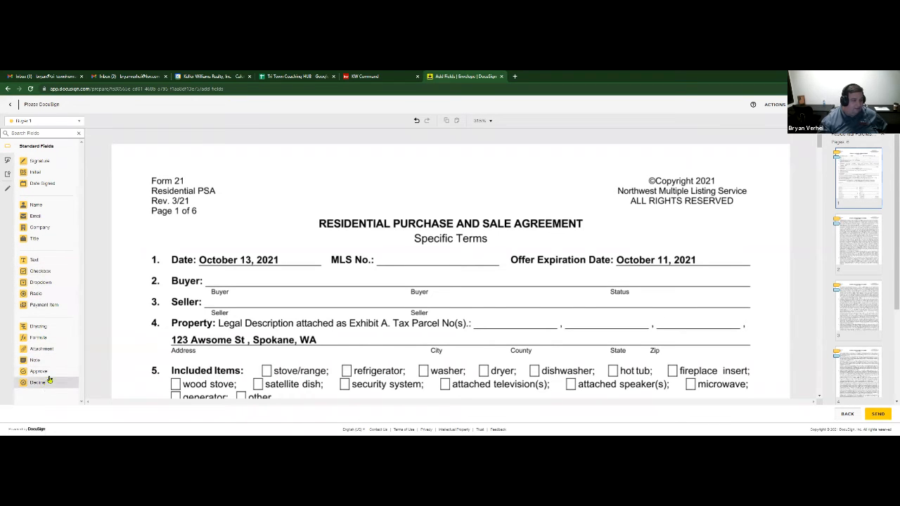
- Draw a Line pre-fill across the agreement title, then send the envelope
click(7, 188)
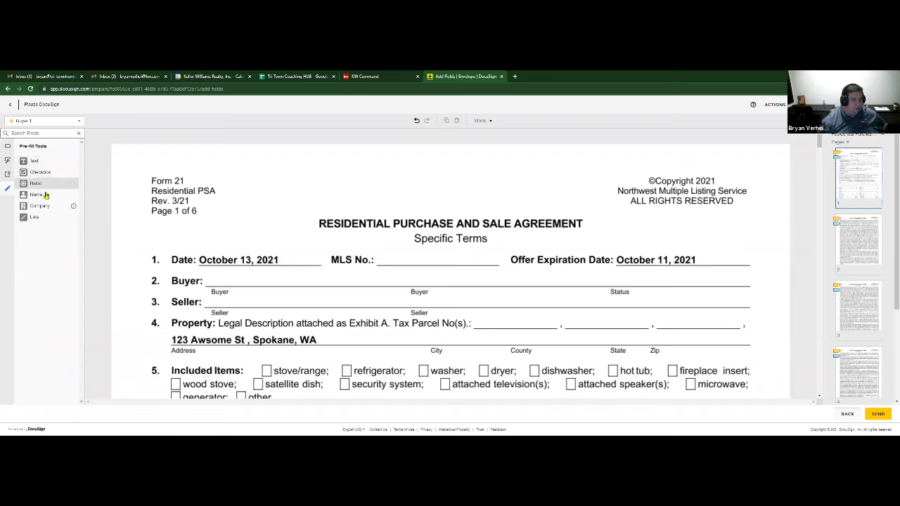
drag(313, 223, 613, 223)
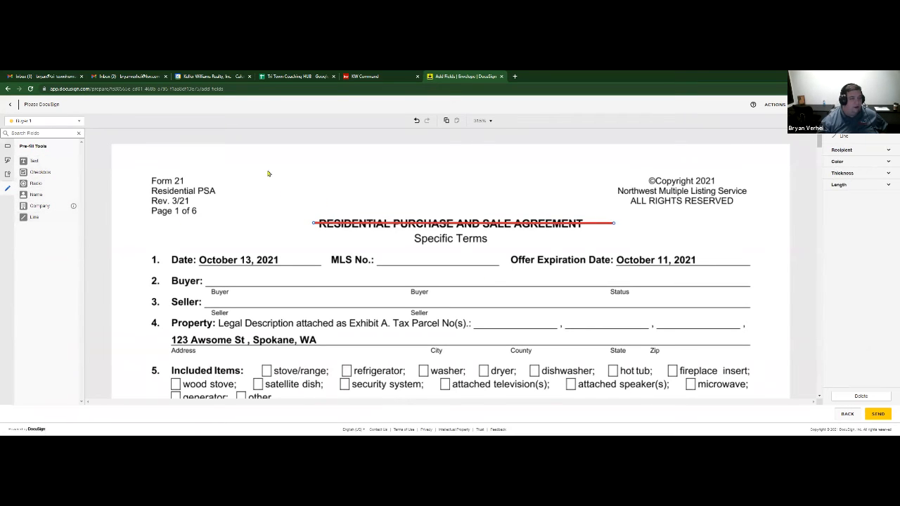
click(9, 148)
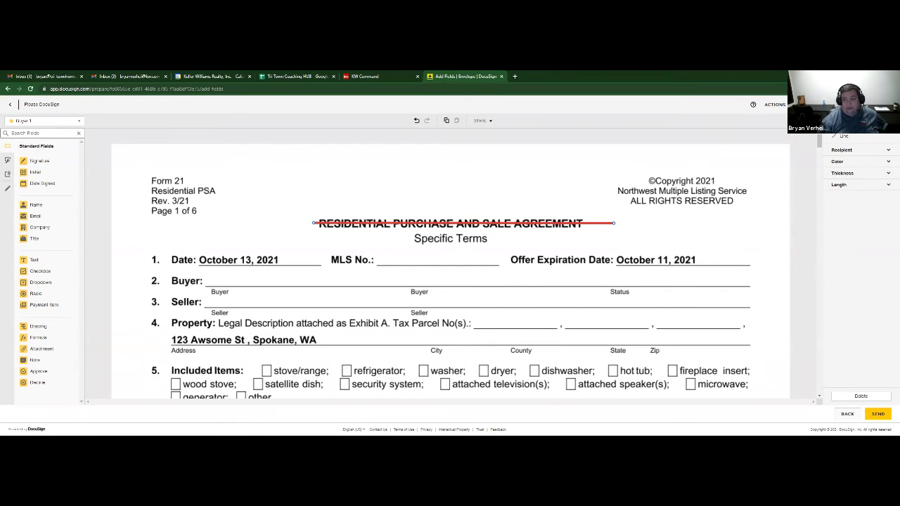
click(878, 414)
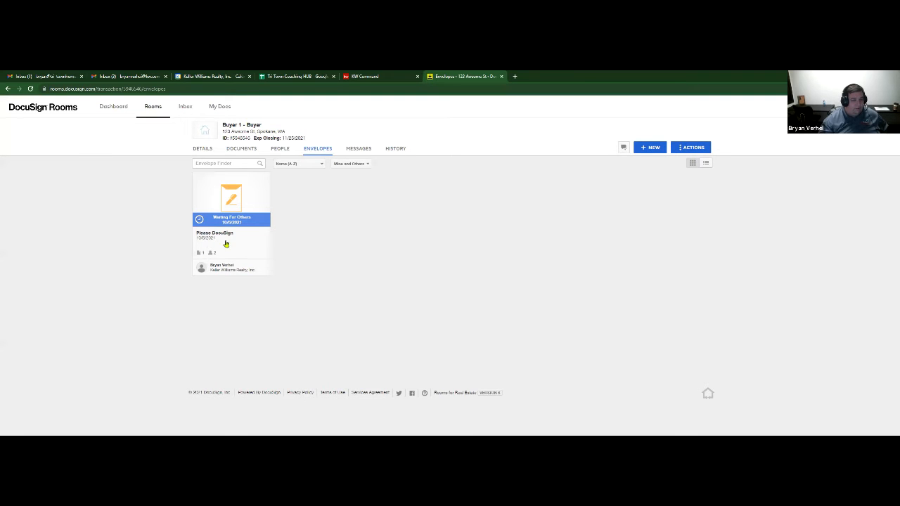
- Review the sent Please DocuSign envelope's recipients, then show the Buyer 1 - Buyer room's details
click(241, 223)
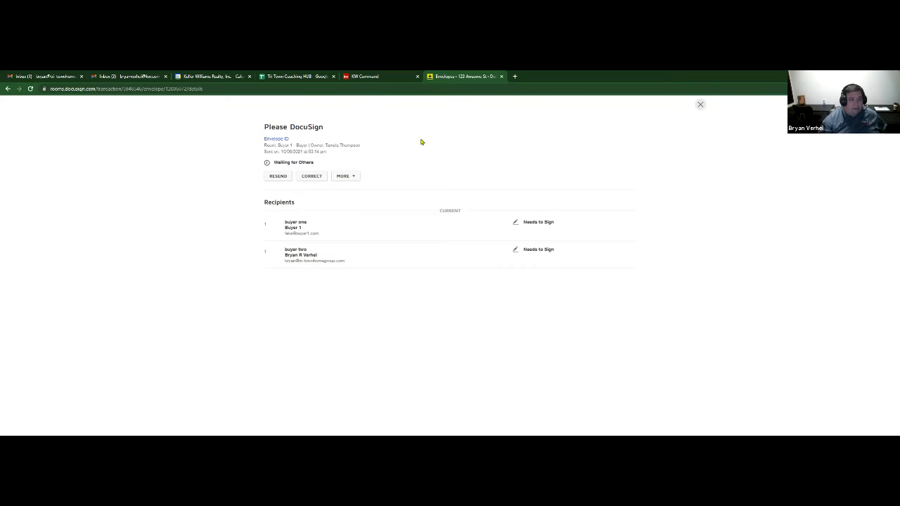
click(700, 105)
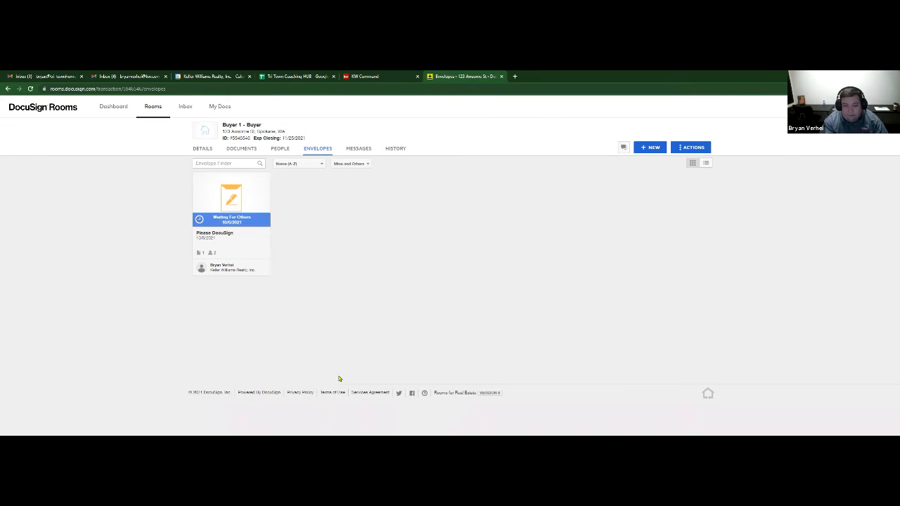
click(205, 148)
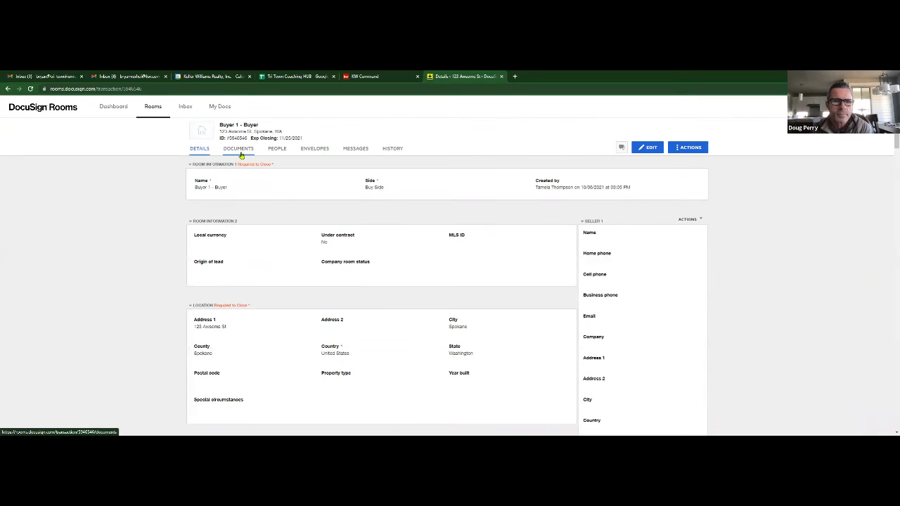
click(240, 151)
scroll(338, 331, down, 3)
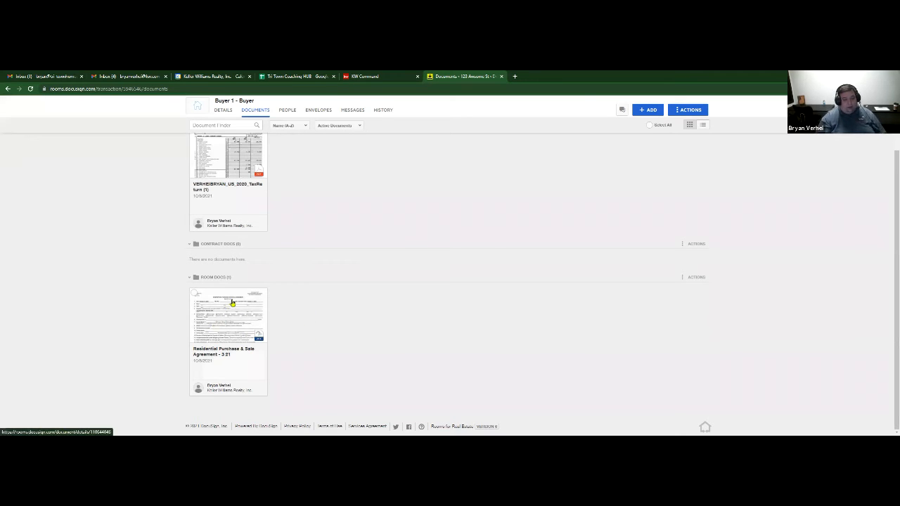
drag(230, 332, 259, 259)
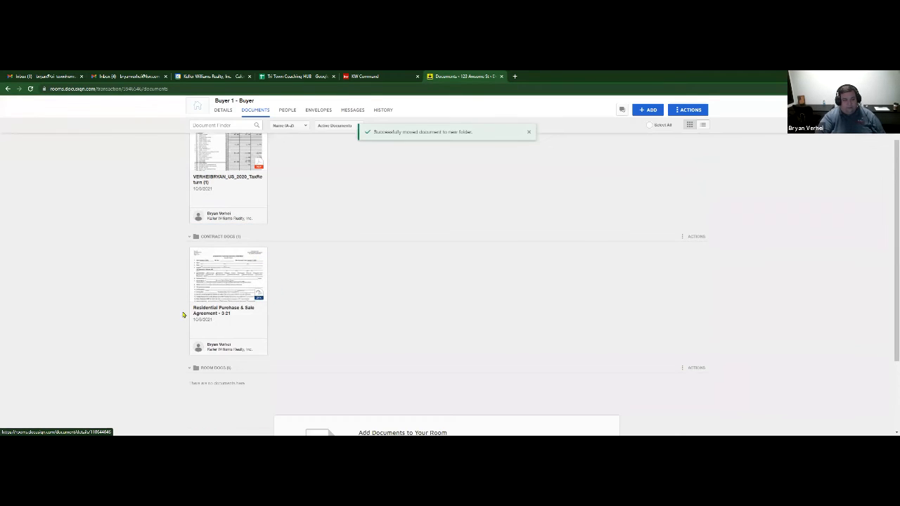
scroll(418, 283, down, 2)
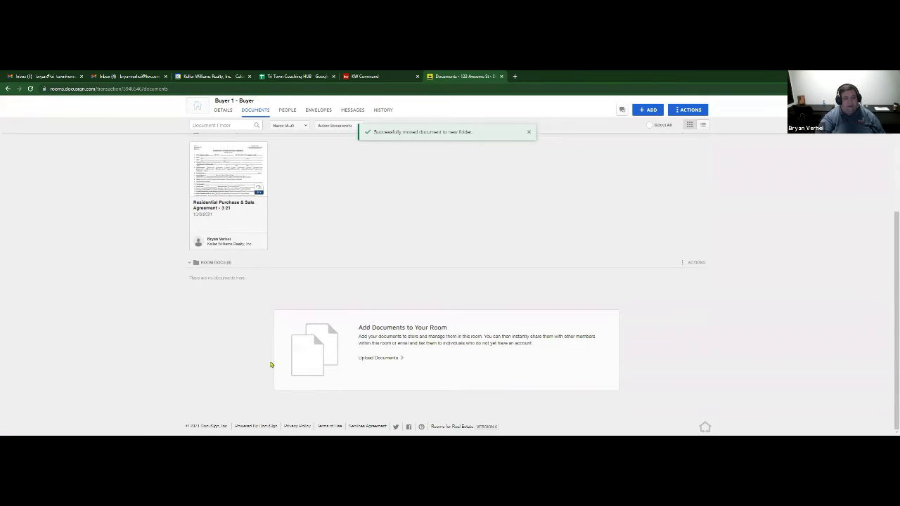
scroll(270, 363, up, 1)
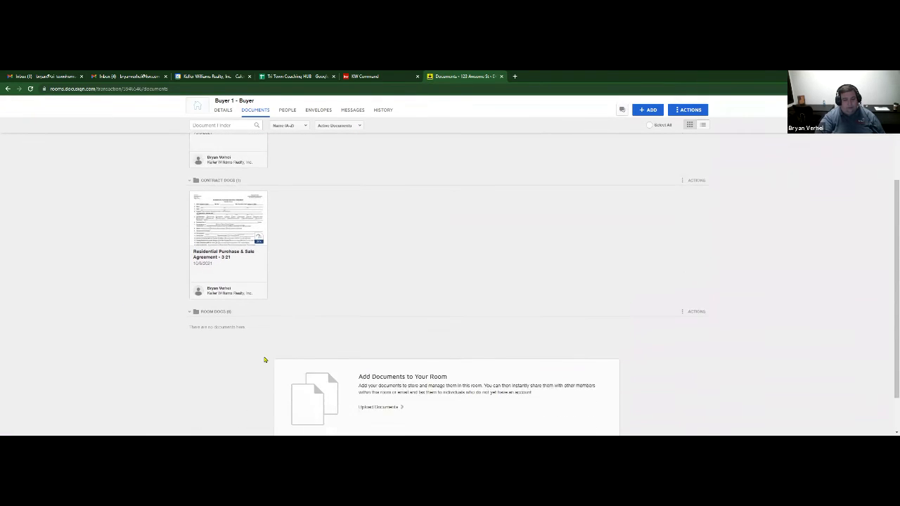
scroll(261, 359, down, 1)
scroll(259, 358, up, 4)
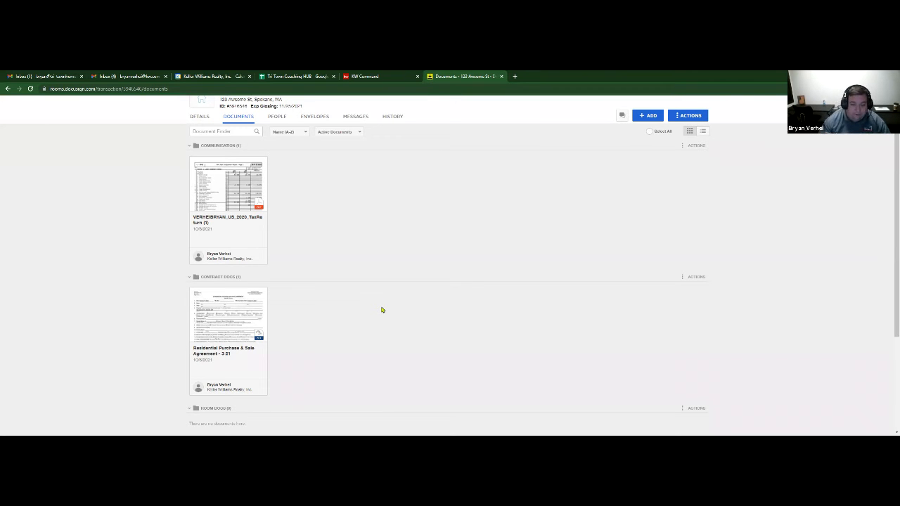
scroll(407, 247, down, 3)
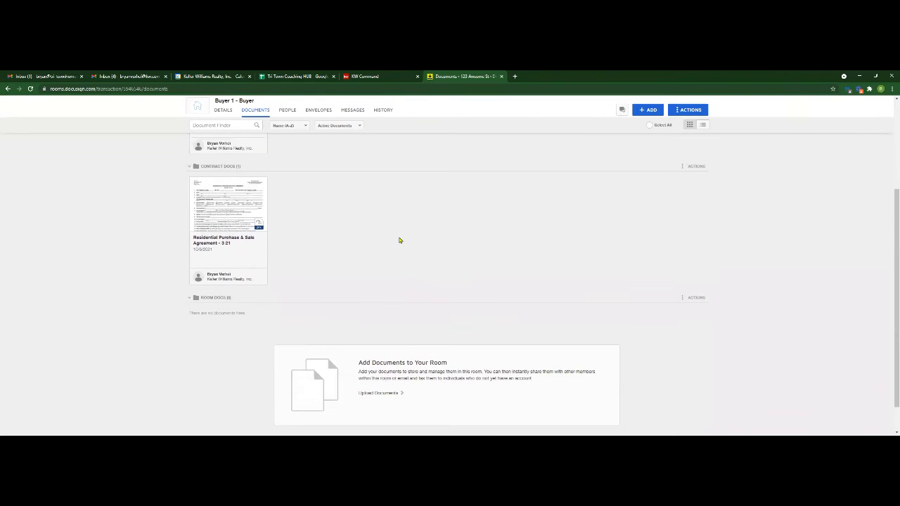
scroll(399, 240, up, 1)
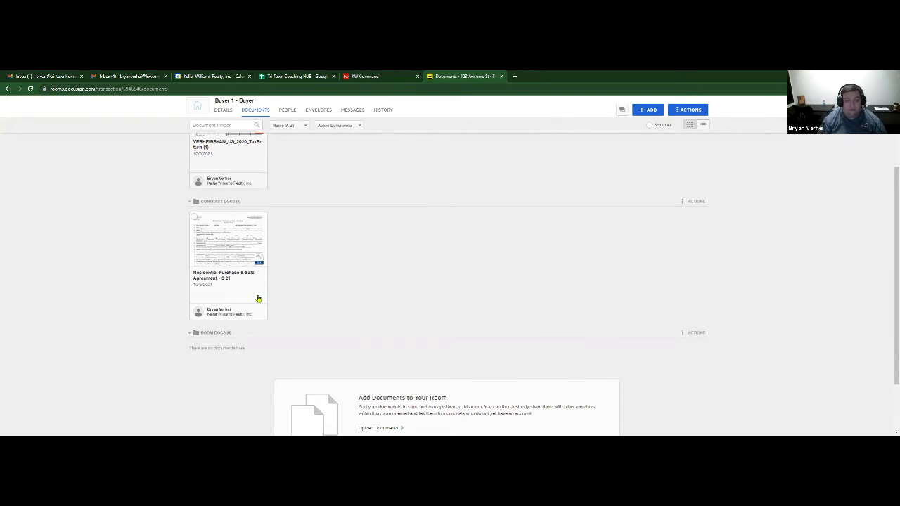
scroll(375, 314, up, 2)
click(233, 321)
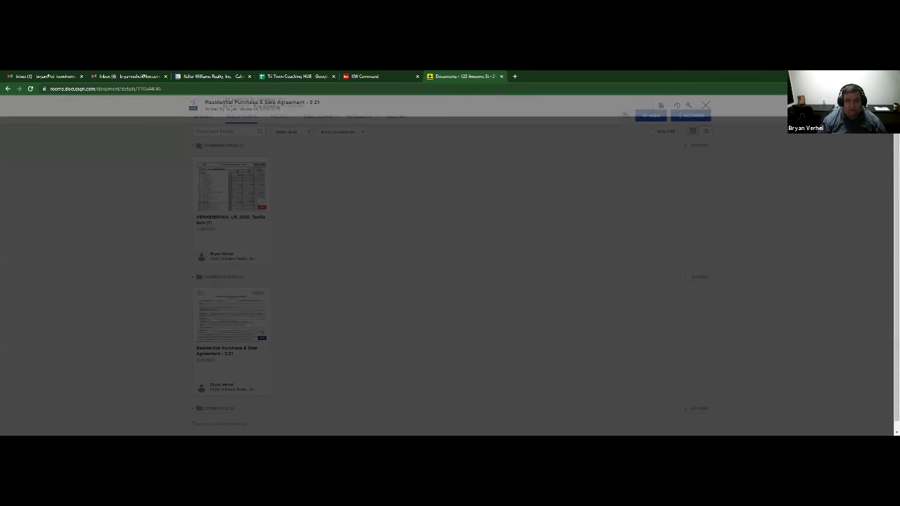
click(705, 106)
click(522, 151)
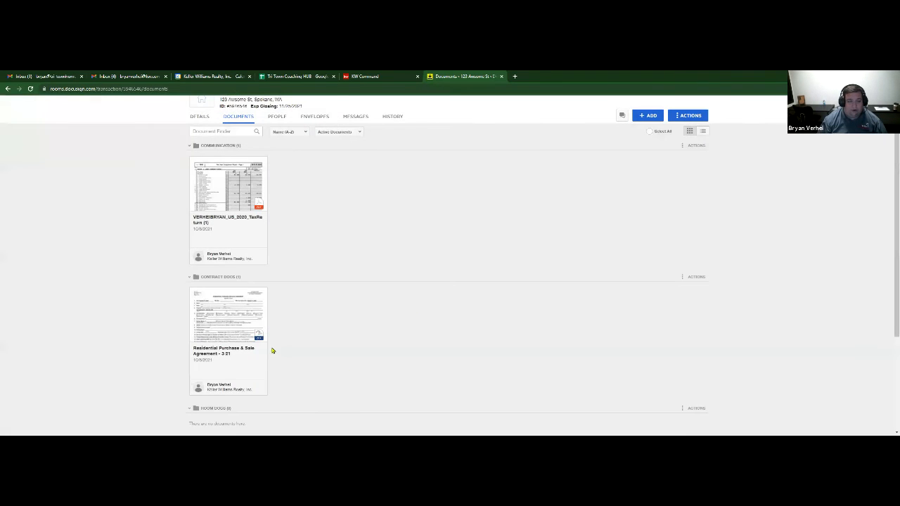
right_click(240, 323)
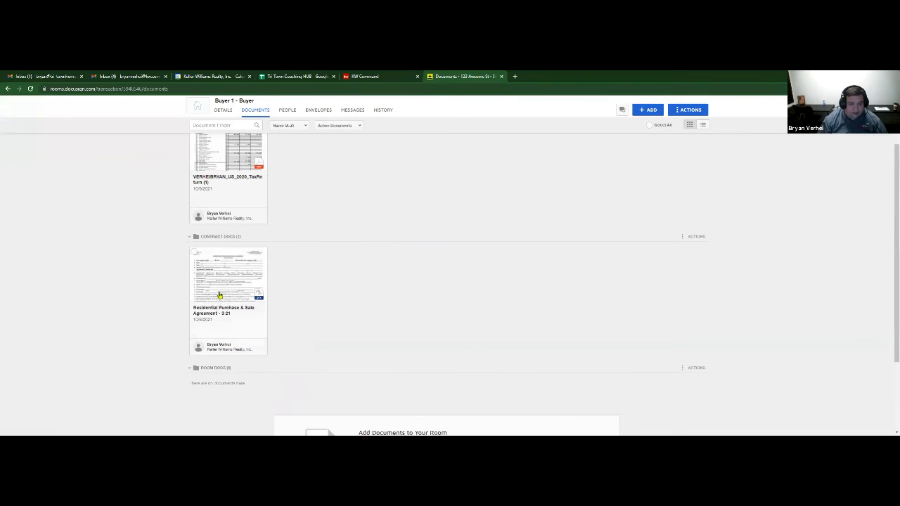
right_click(220, 293)
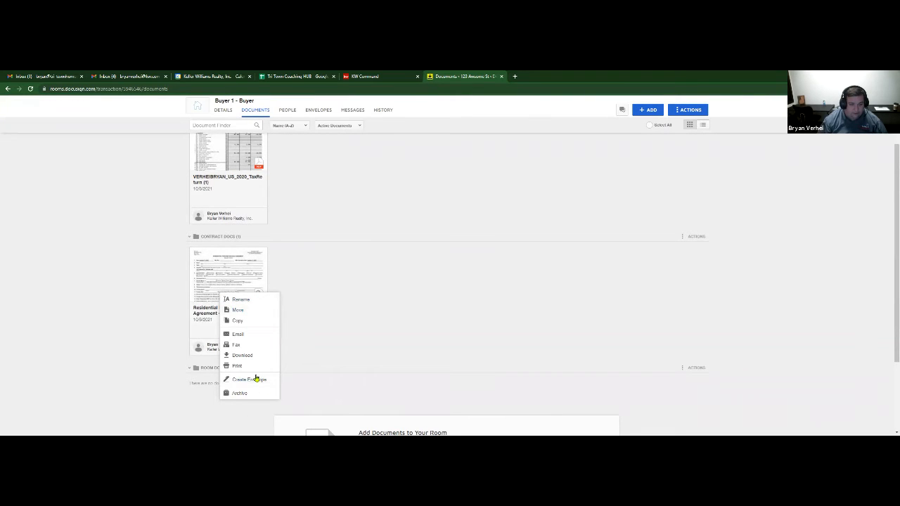
click(412, 304)
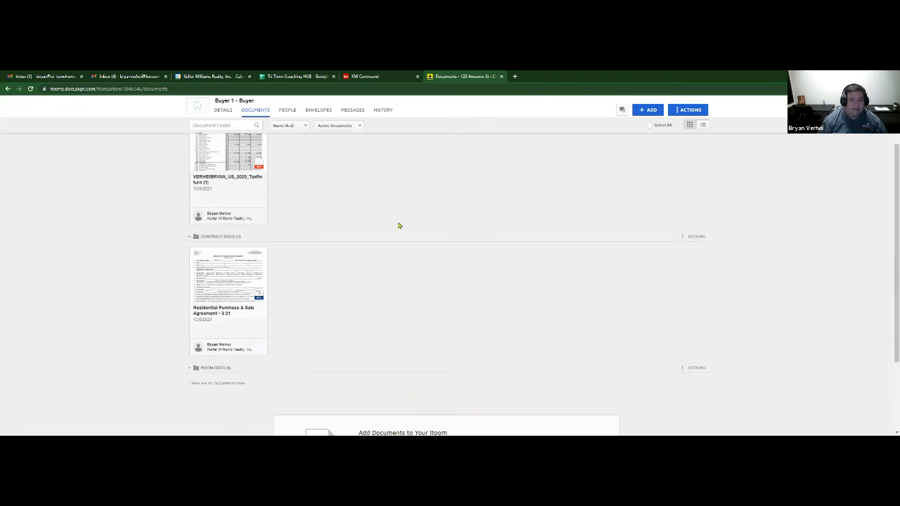
click(643, 111)
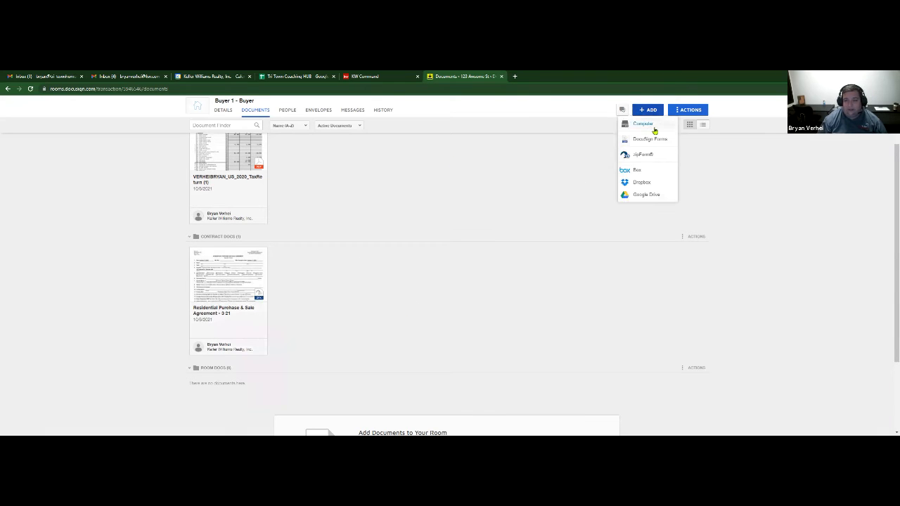
click(653, 128)
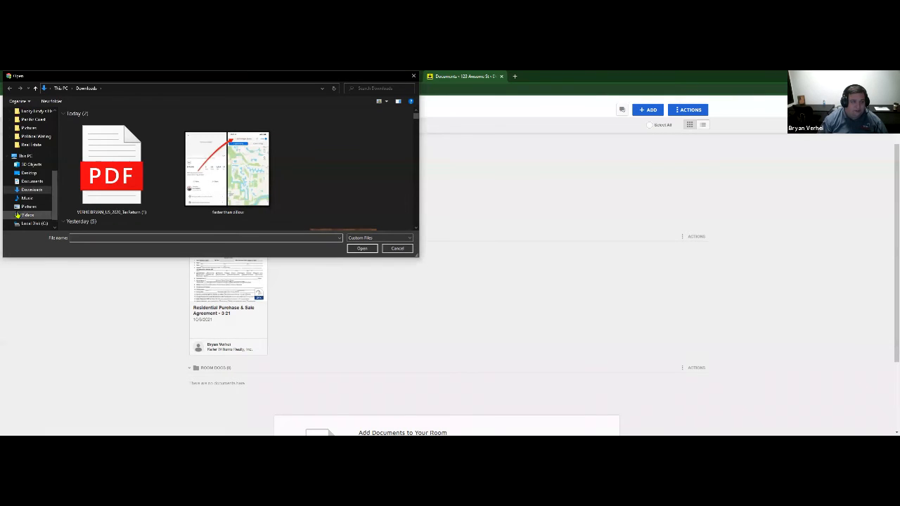
click(31, 144)
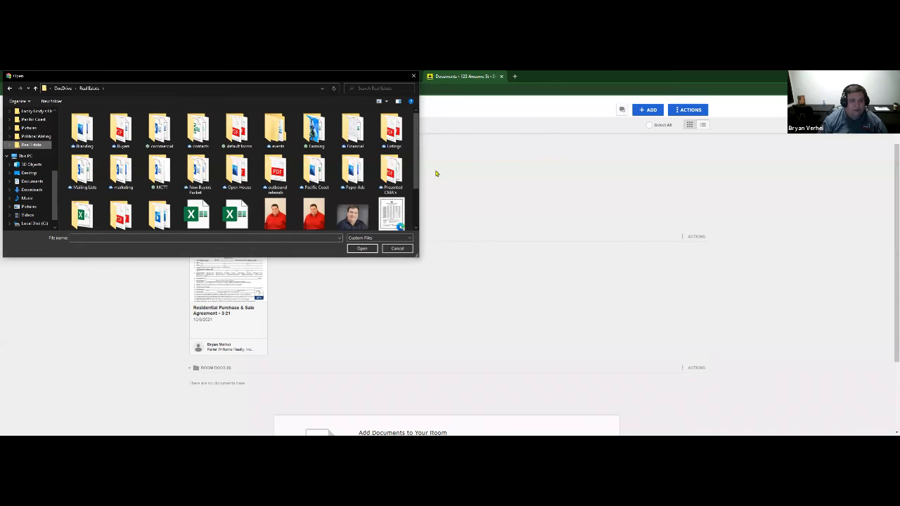
double_click(124, 131)
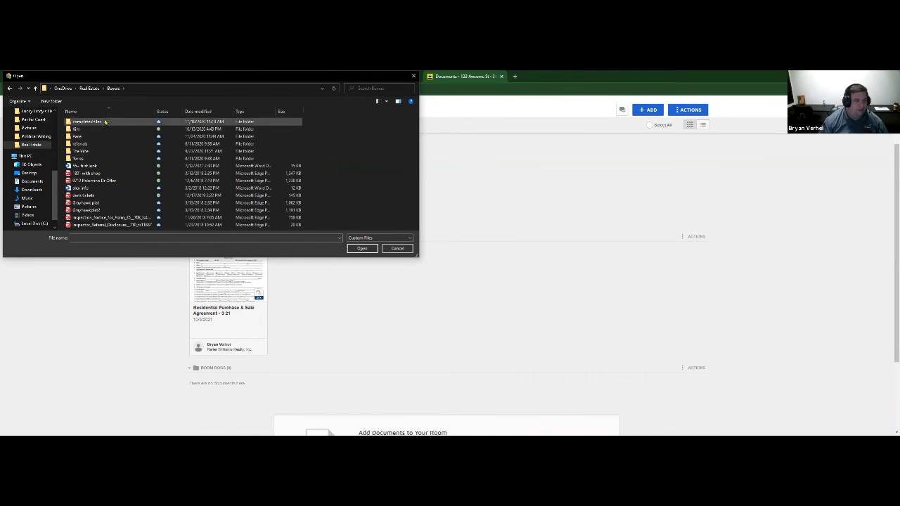
double_click(106, 122)
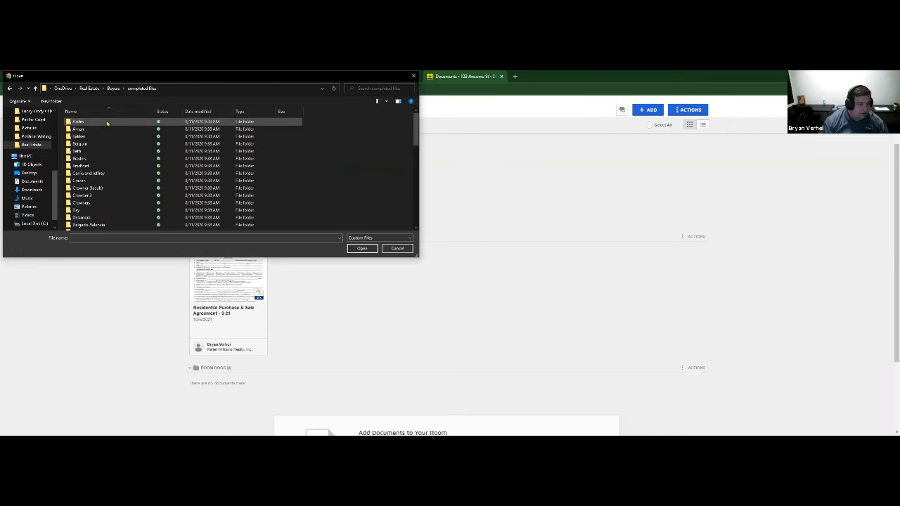
double_click(110, 131)
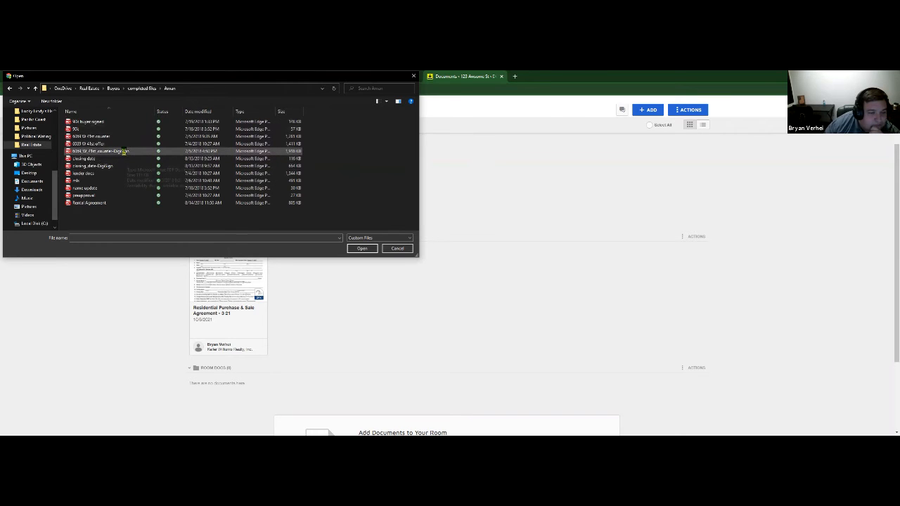
double_click(126, 153)
scroll(449, 329, down, 1)
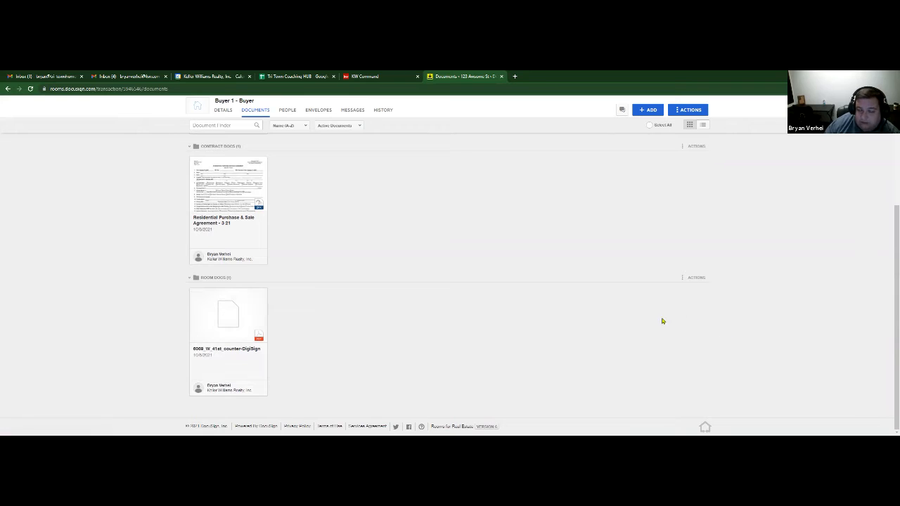
right_click(208, 341)
click(225, 322)
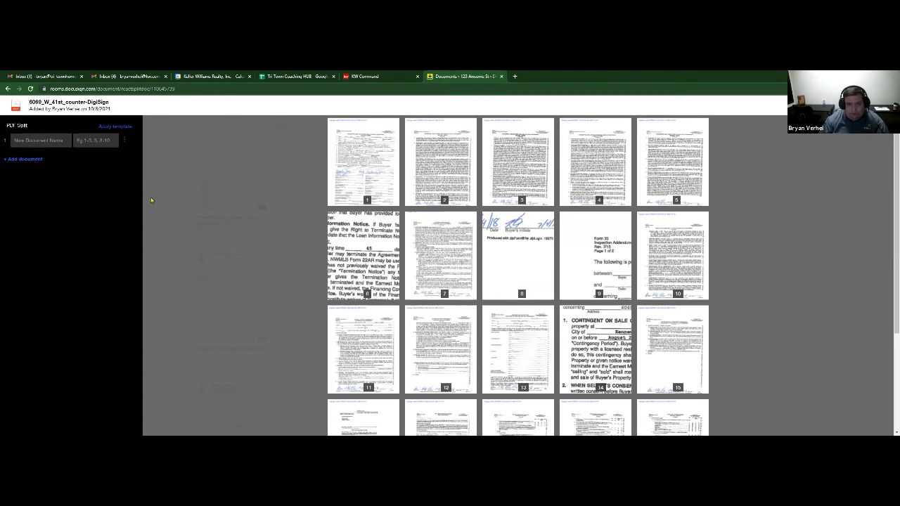
click(44, 139)
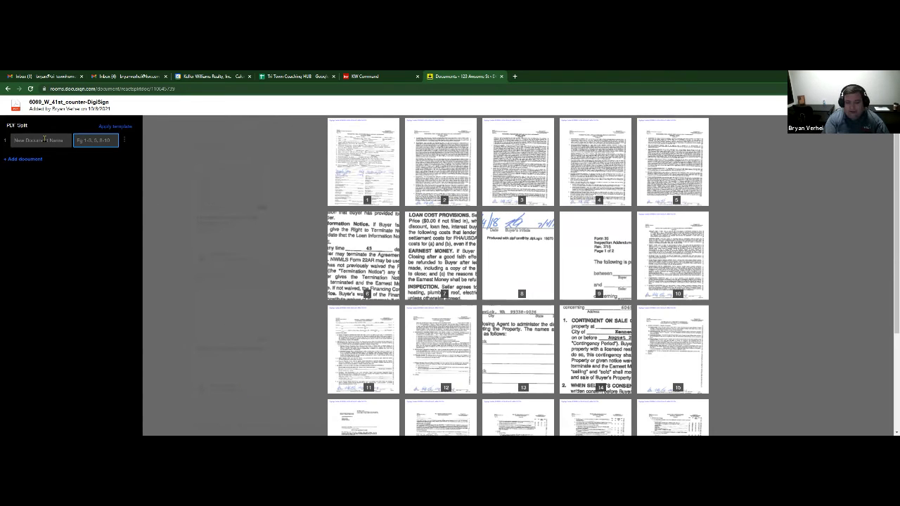
text(PSA)
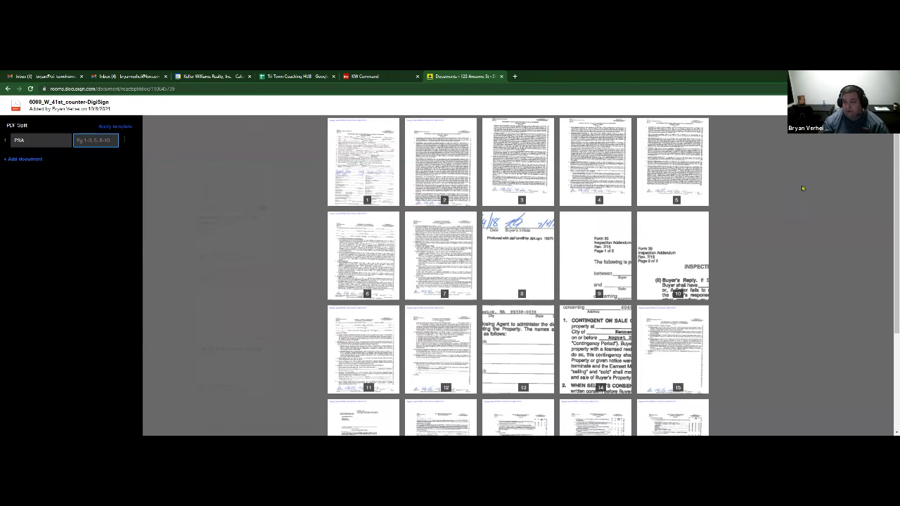
click(837, 106)
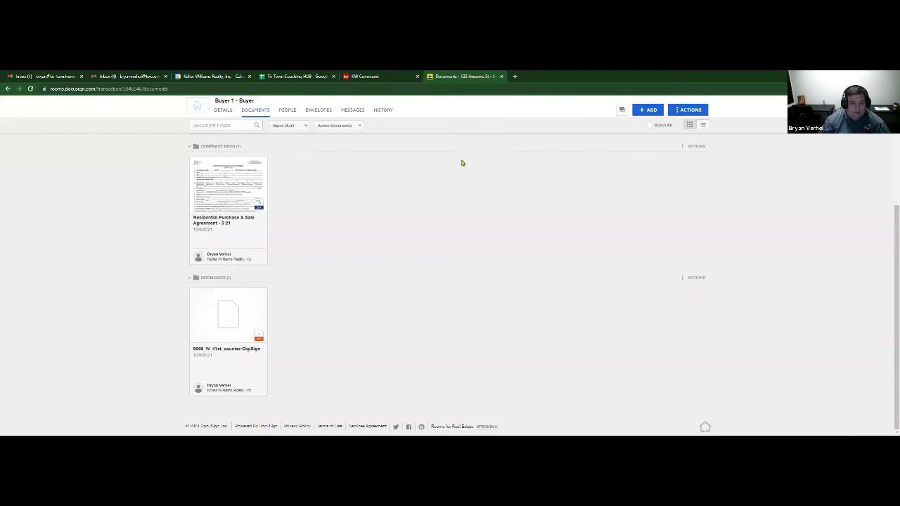
- Preview the counter-DigiSign document, then open it in PDF Split from its right-click menu
click(194, 294)
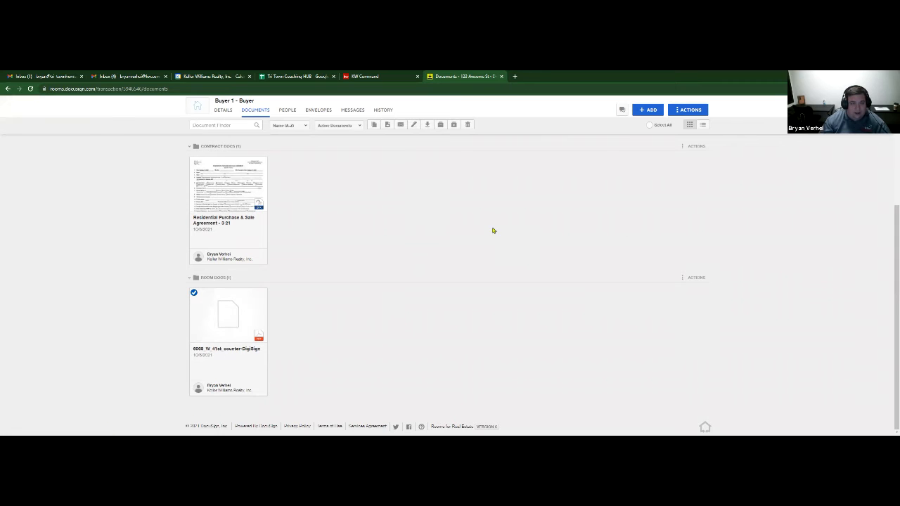
click(228, 323)
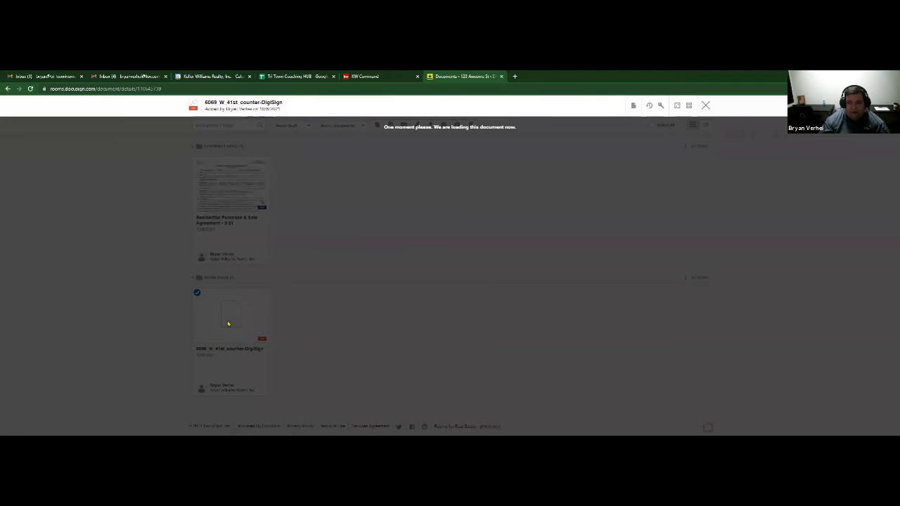
click(632, 108)
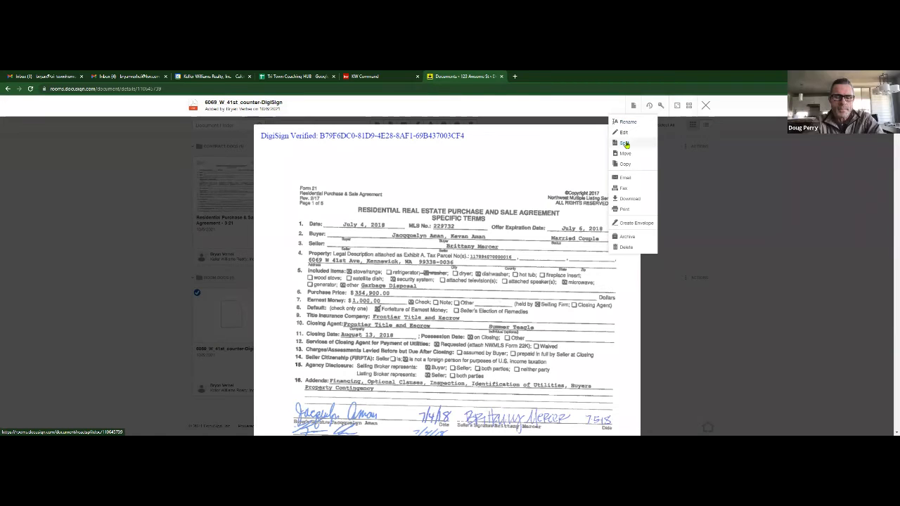
click(707, 107)
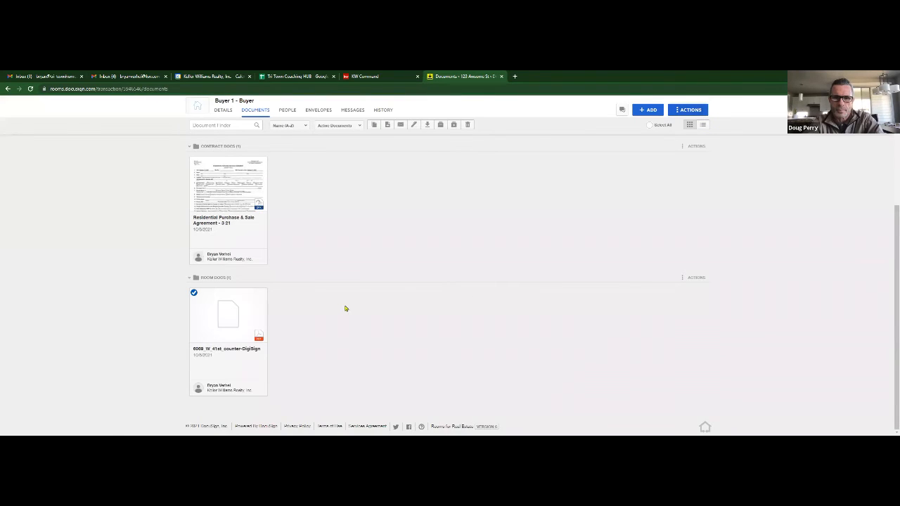
right_click(227, 324)
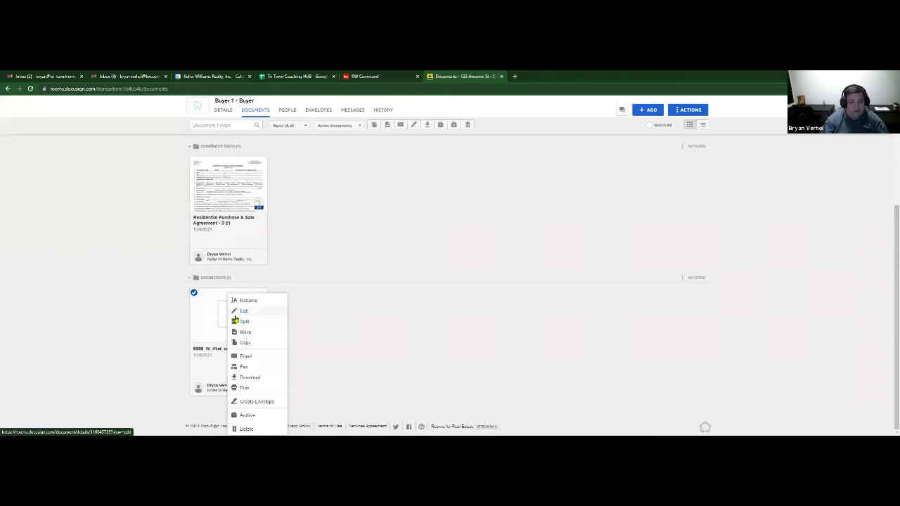
click(237, 321)
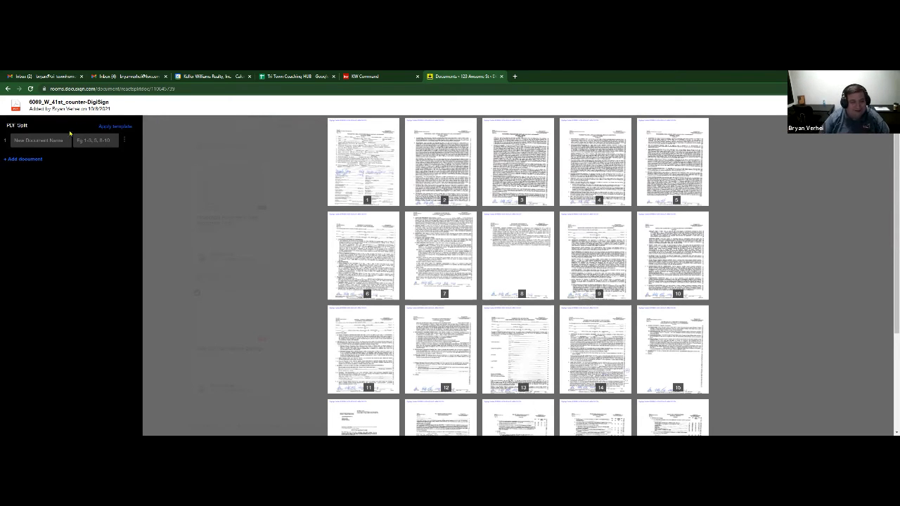
- Name the first split document PSA and assign it pages 1 through 6
click(50, 143)
text(PSA)
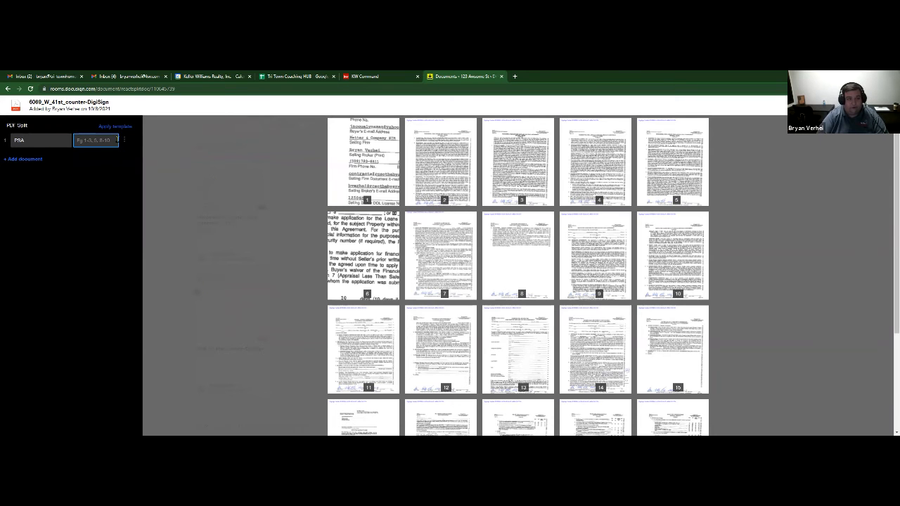
click(362, 151)
click(441, 158)
click(518, 161)
click(595, 165)
click(676, 168)
click(362, 254)
- Add a second, still-empty document entry to the split
click(20, 159)
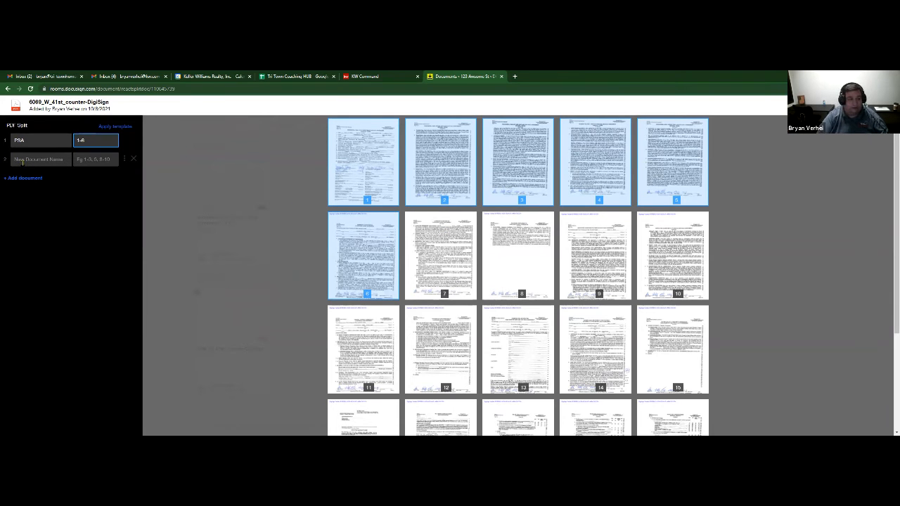
click(23, 162)
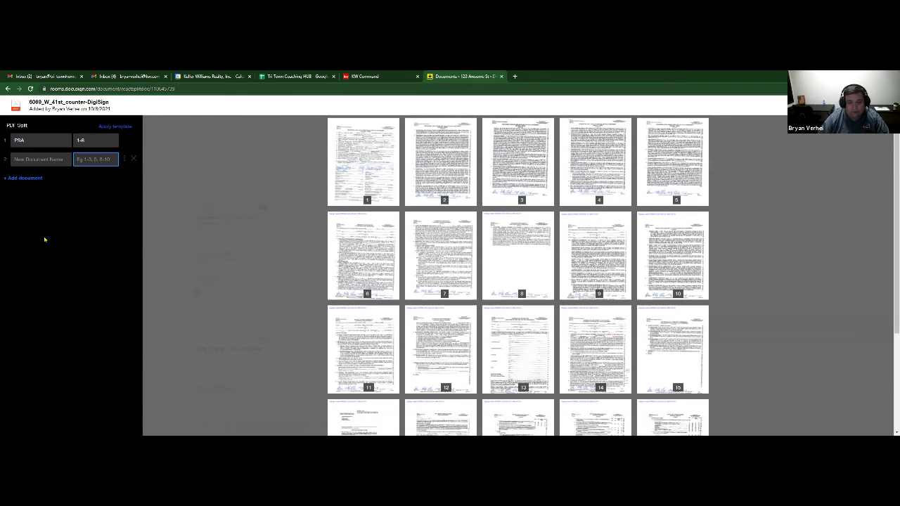
click(102, 143)
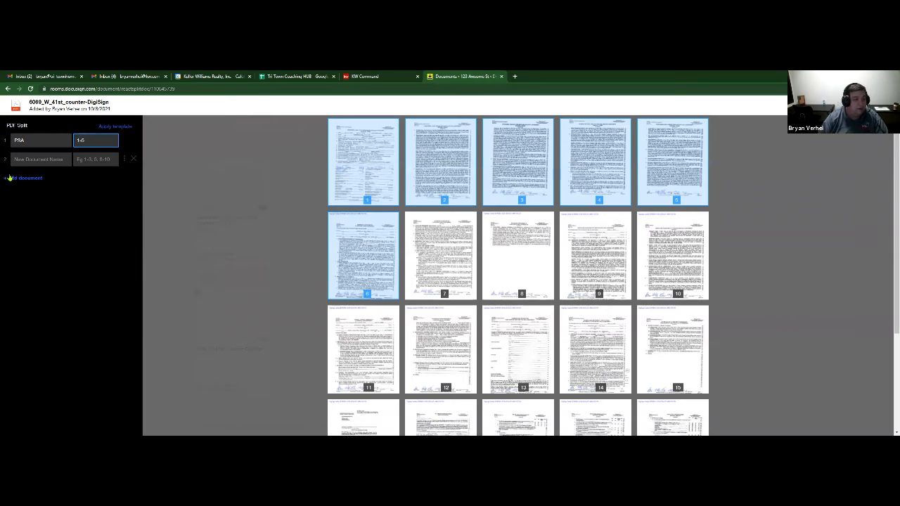
click(24, 163)
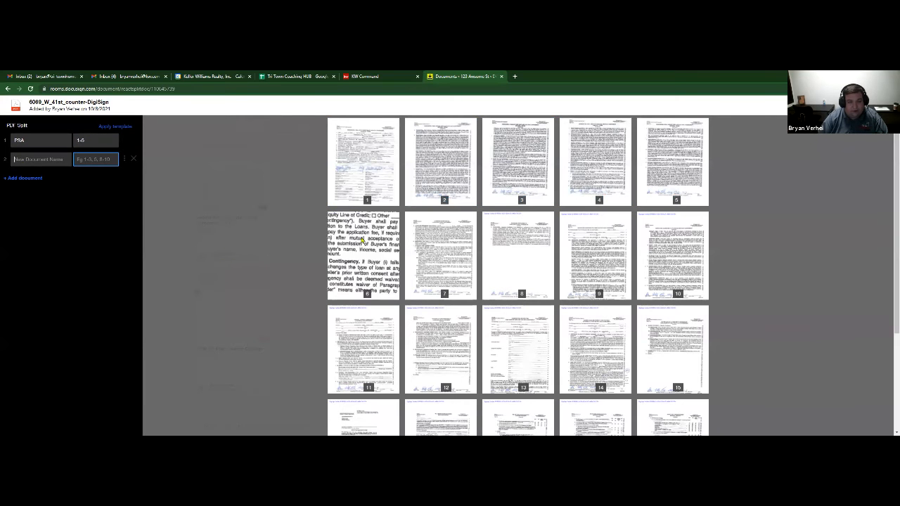
- Name the second split document financing with page 8, and add a third row
click(35, 159)
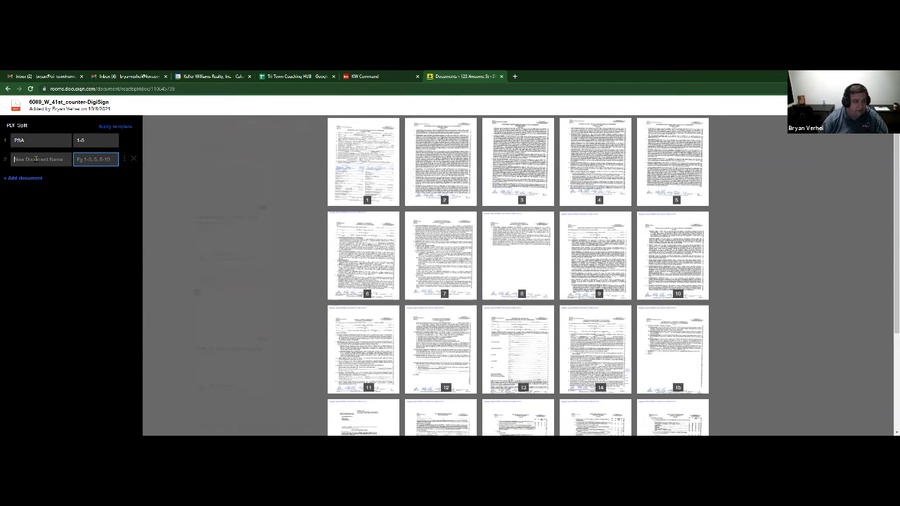
text(financing)
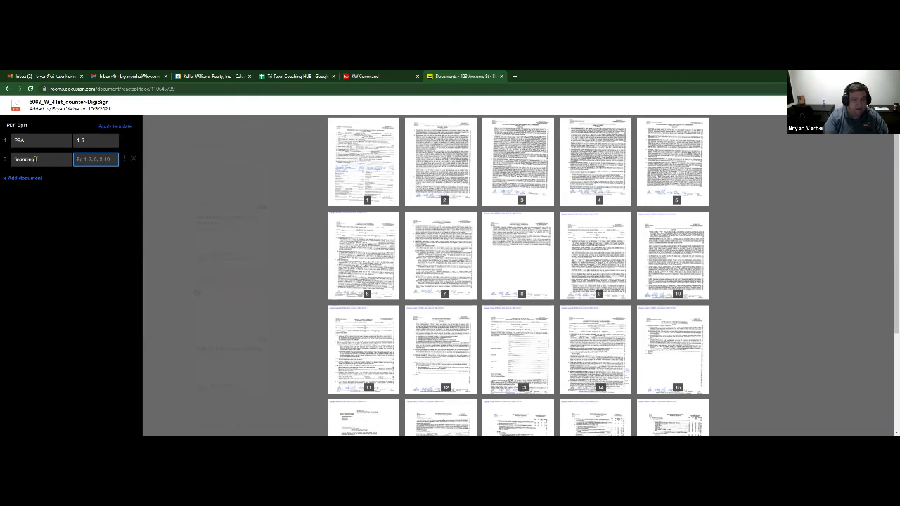
text(8-8)
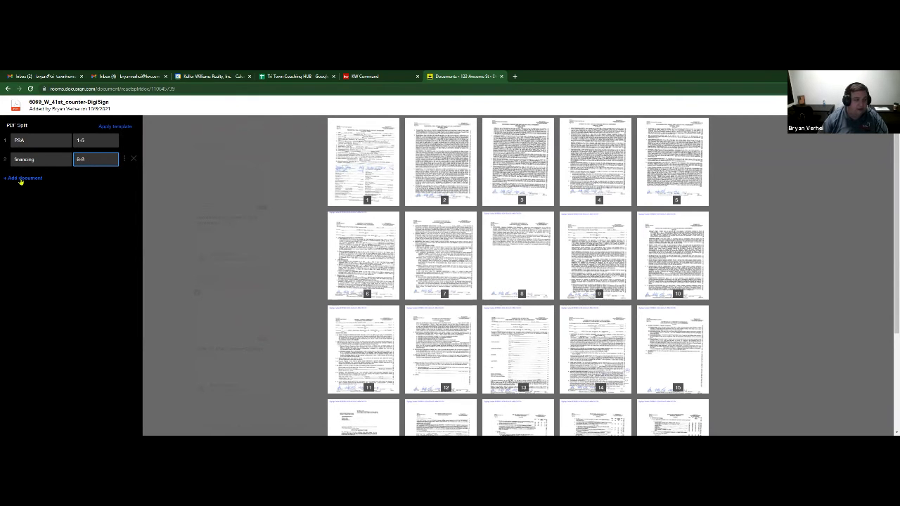
click(19, 178)
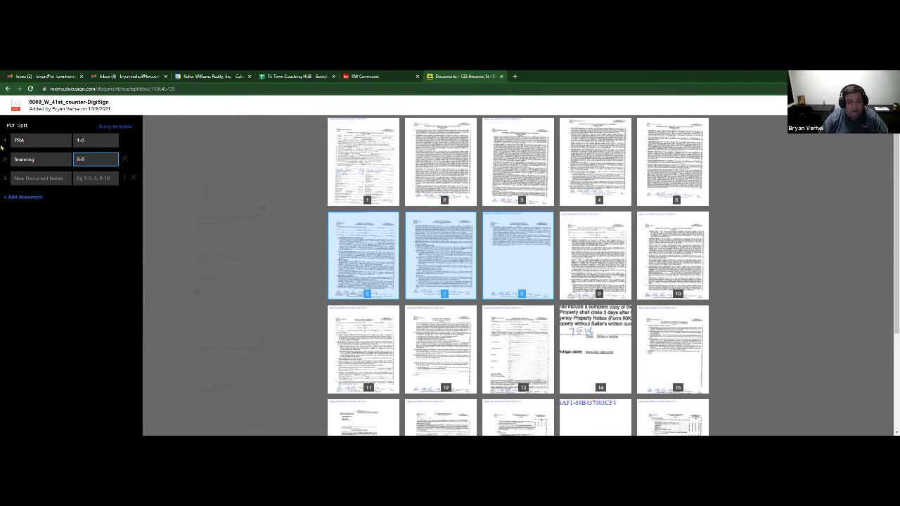
- Name the third document 'Mixed pages' with range 9,11-12, and add a fourth row
click(34, 179)
text(Mixed pages)
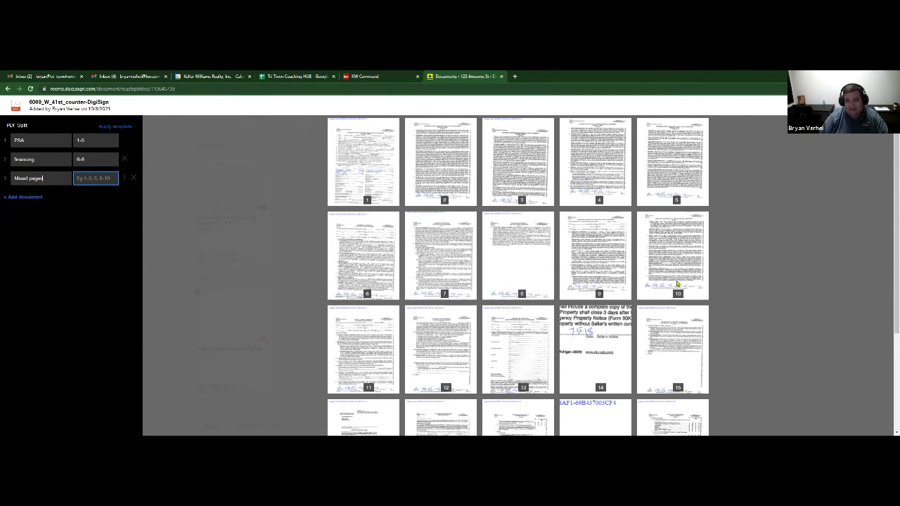
click(91, 178)
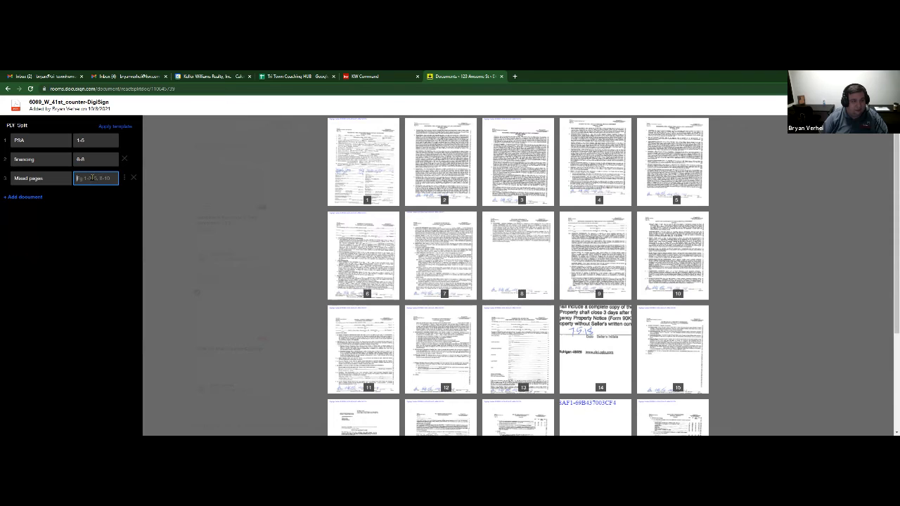
text(9,11-12)
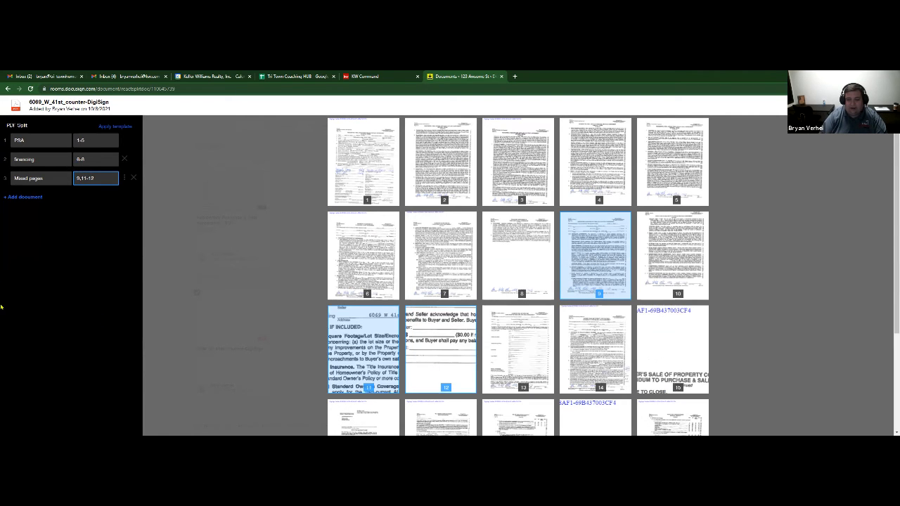
click(19, 197)
click(21, 198)
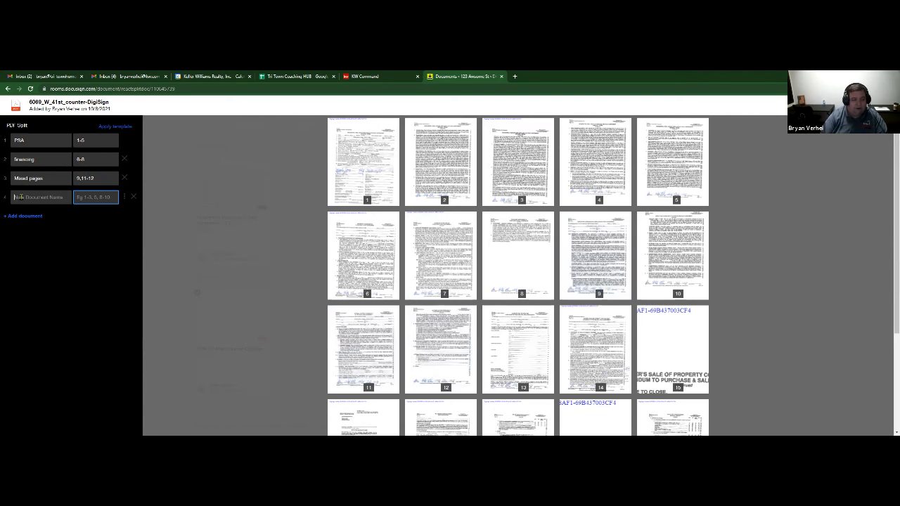
- Name the fourth document 'mixed pages 2', complete the split, and select all Room Docs documents
text(mail)
text(d pages 2)
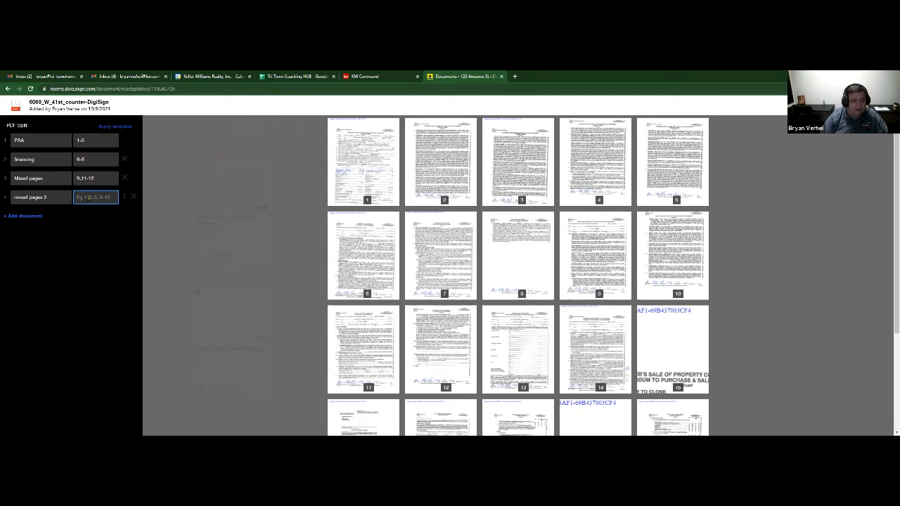
text(1)
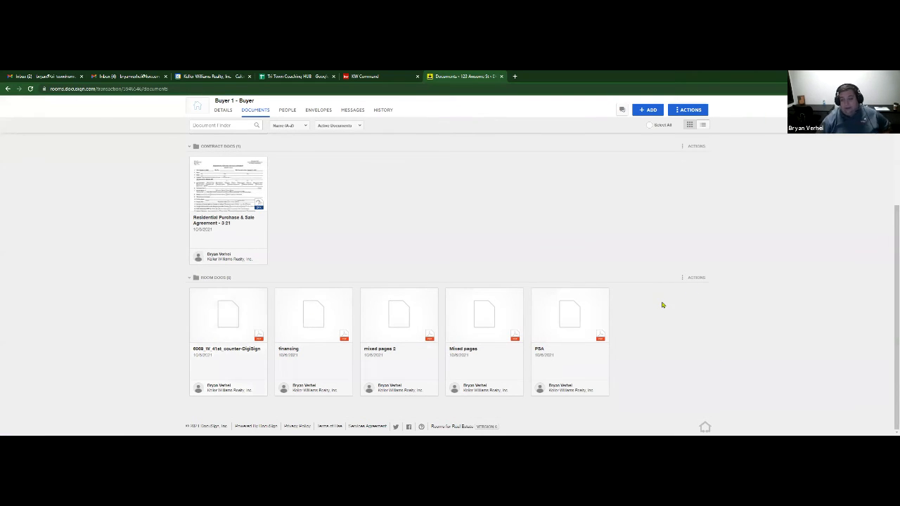
click(682, 279)
click(683, 290)
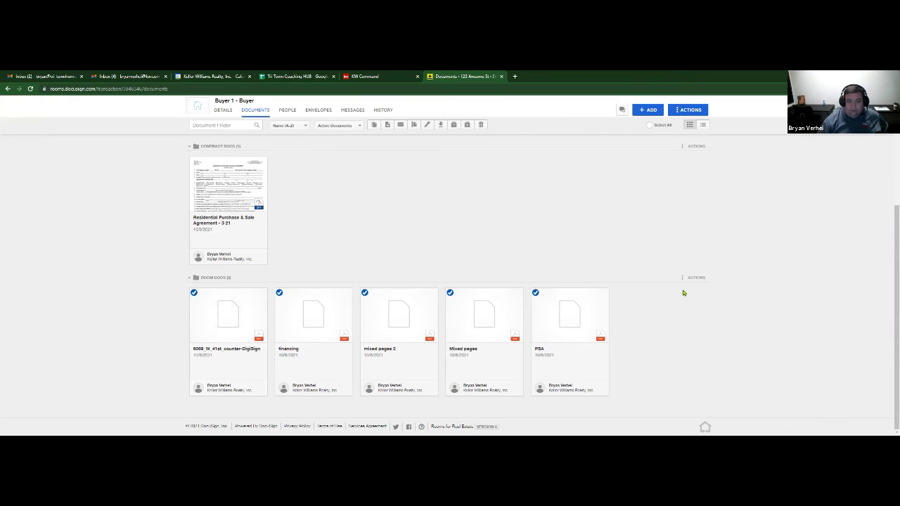
- Move the five selected documents to Folder (Current Room) › Contract Docs
click(387, 127)
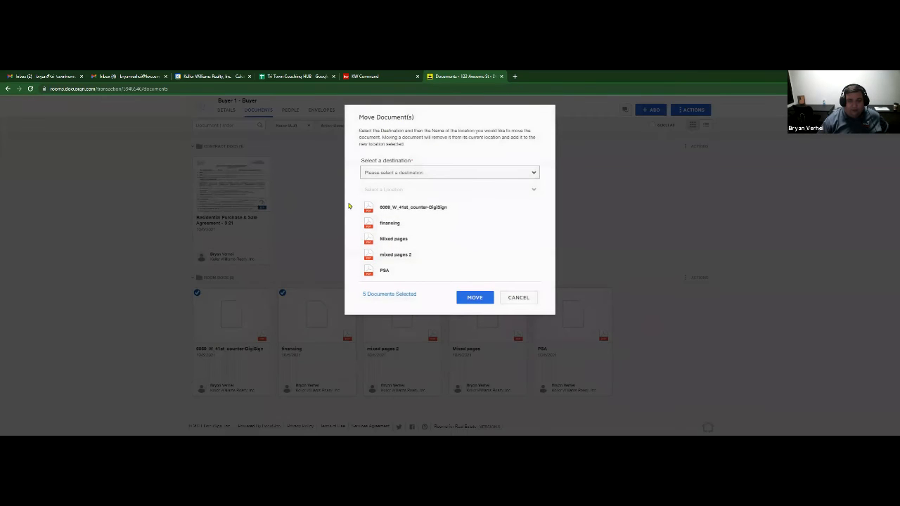
click(426, 173)
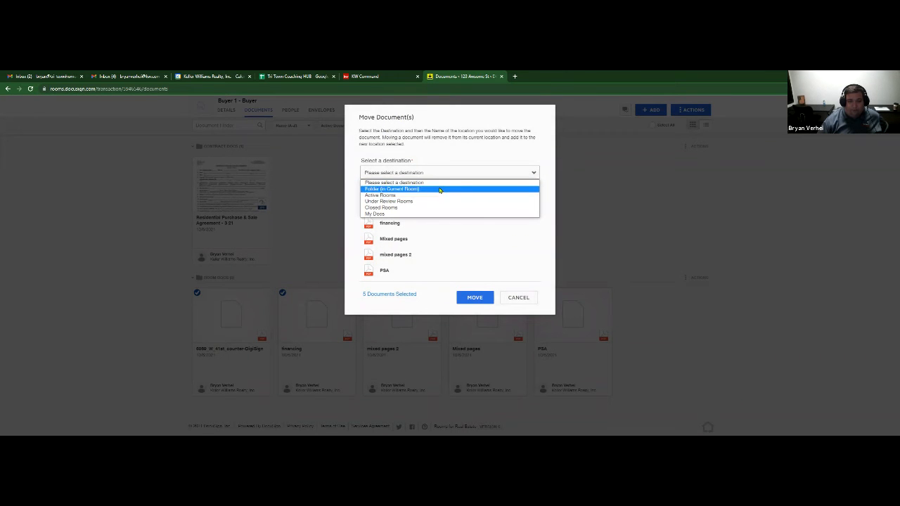
click(439, 190)
click(406, 190)
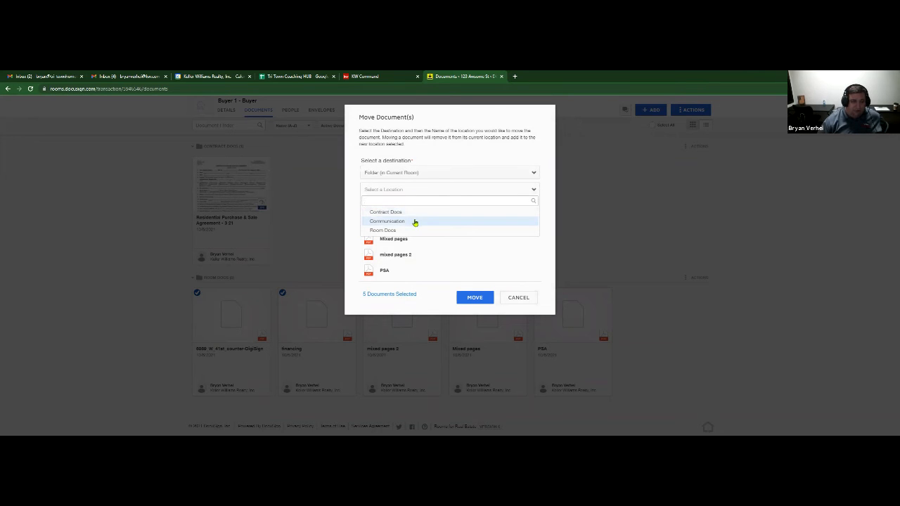
click(419, 212)
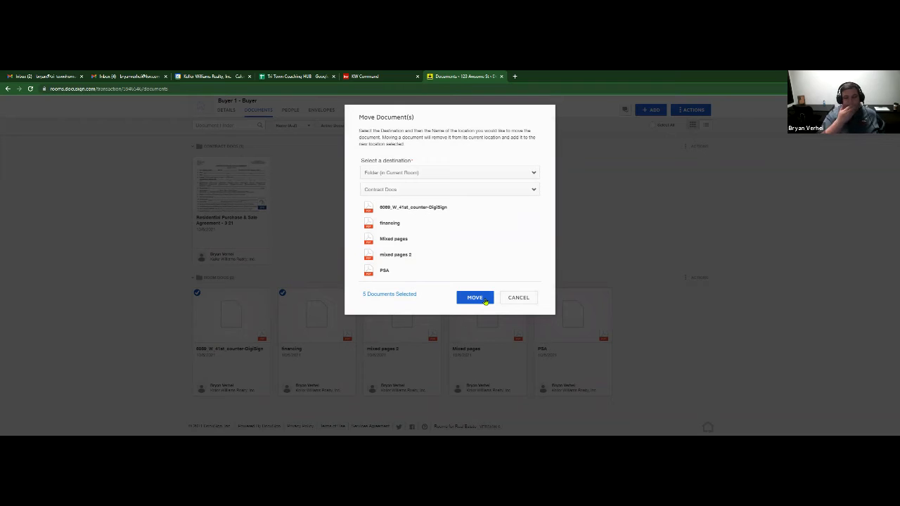
click(401, 174)
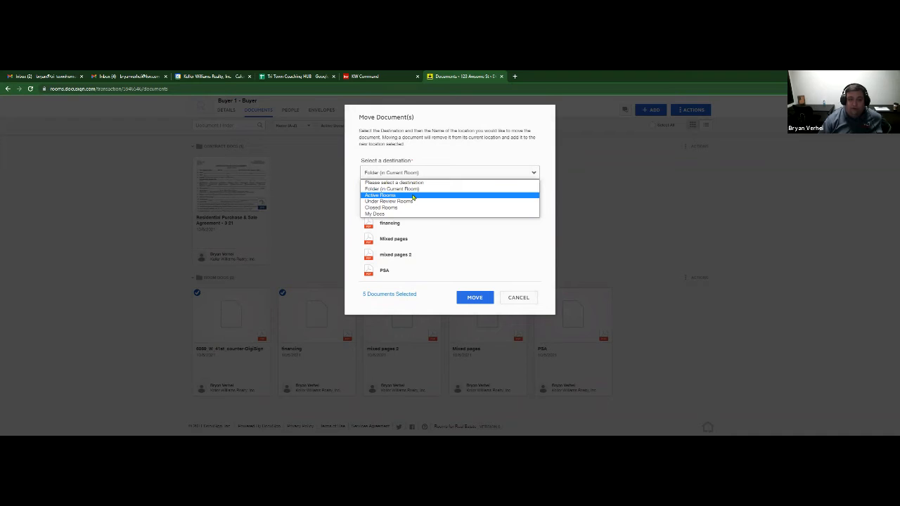
click(413, 197)
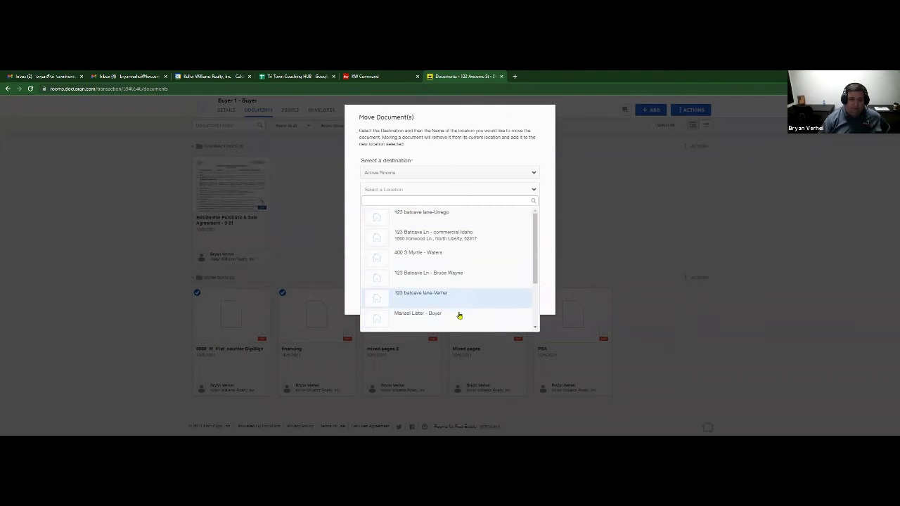
click(470, 177)
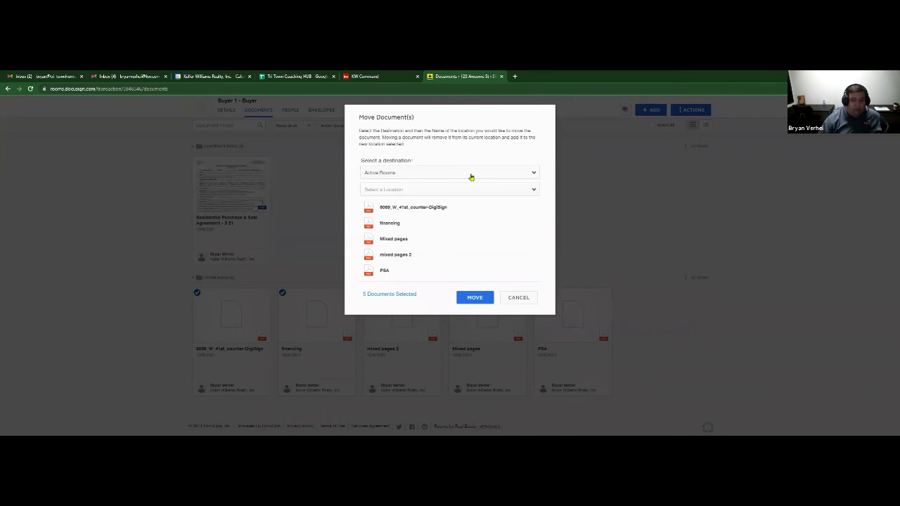
click(470, 177)
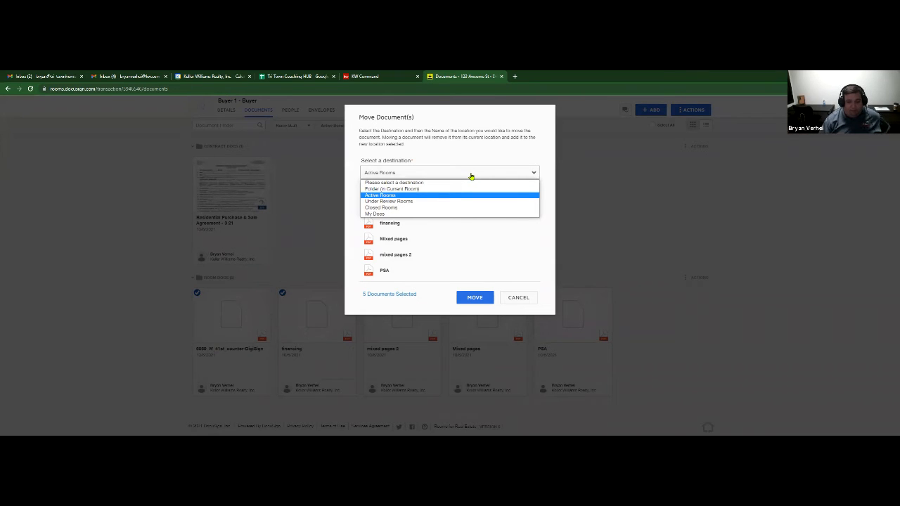
click(389, 188)
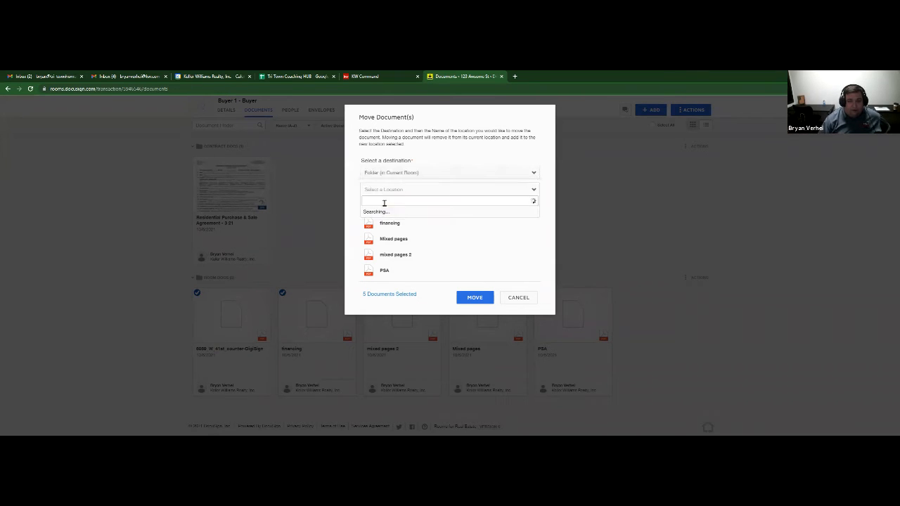
click(396, 211)
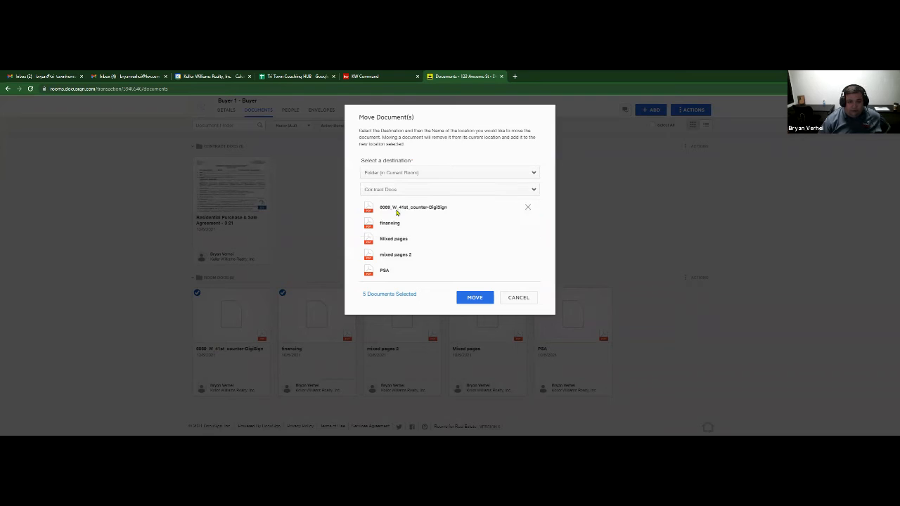
click(484, 297)
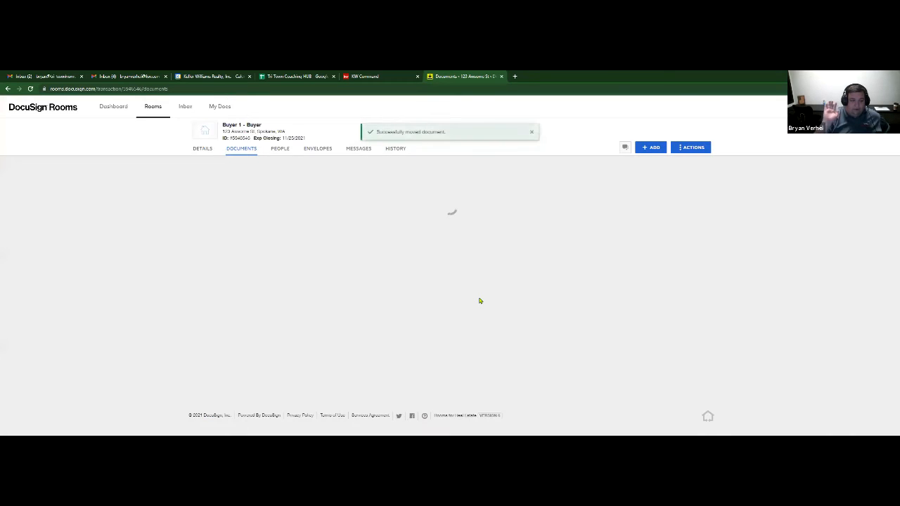
- Reload to confirm Contract Docs has six documents and Room Docs is empty, then switch to KW Command
key(F5)
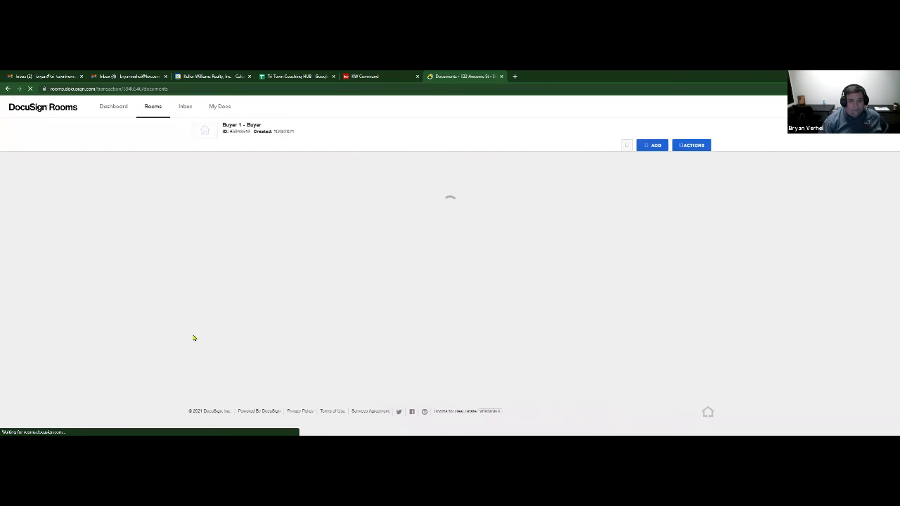
scroll(418, 273, down, 5)
scroll(369, 320, up, 1)
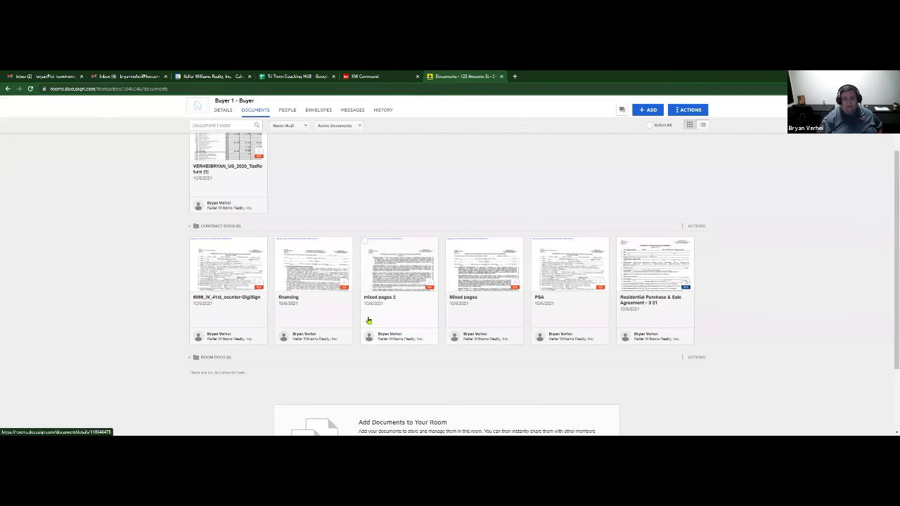
click(367, 76)
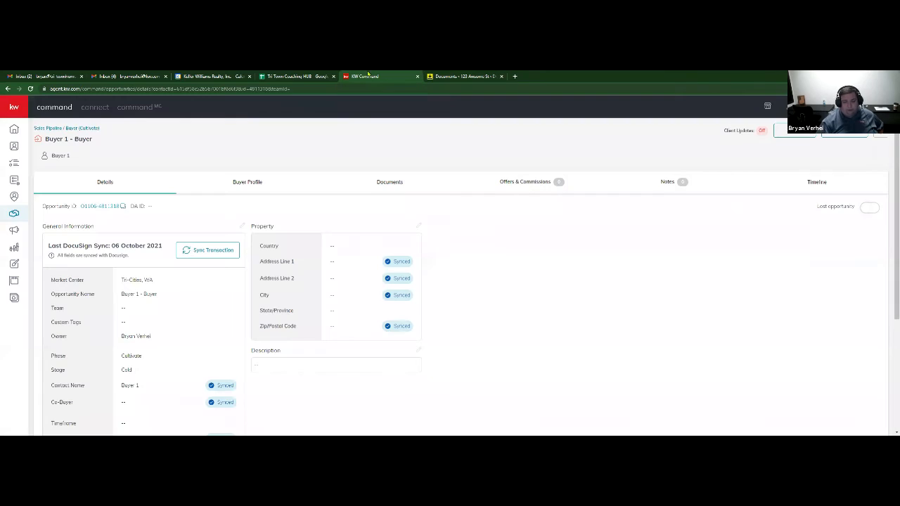
- Open the Command documents checklist, then preview financing and select it with mixed pages 2
click(391, 185)
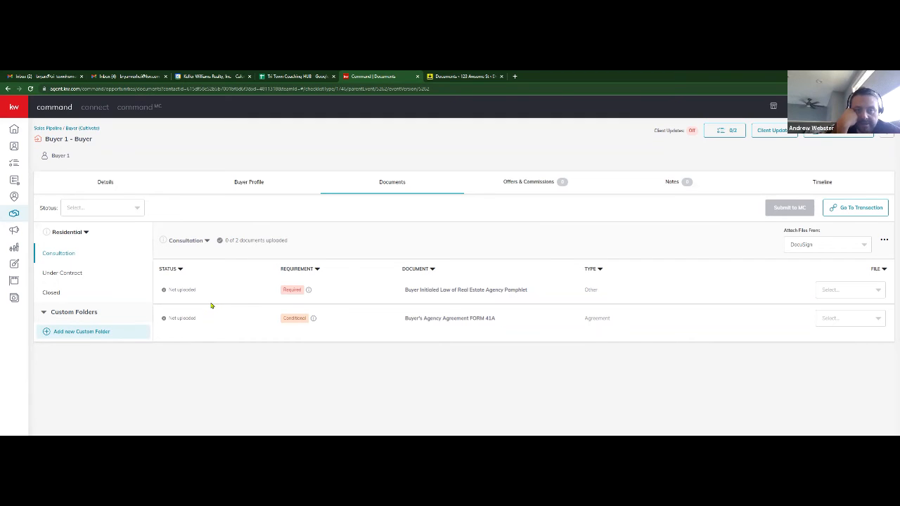
click(443, 76)
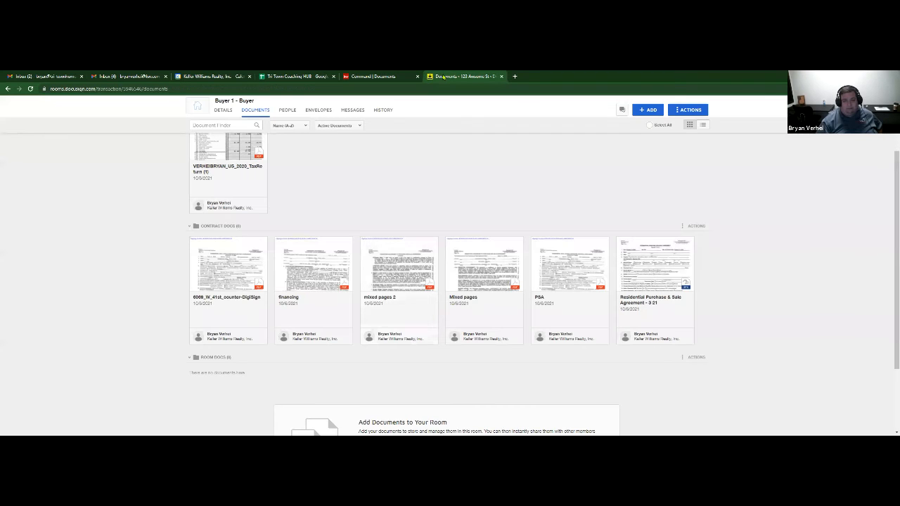
click(278, 247)
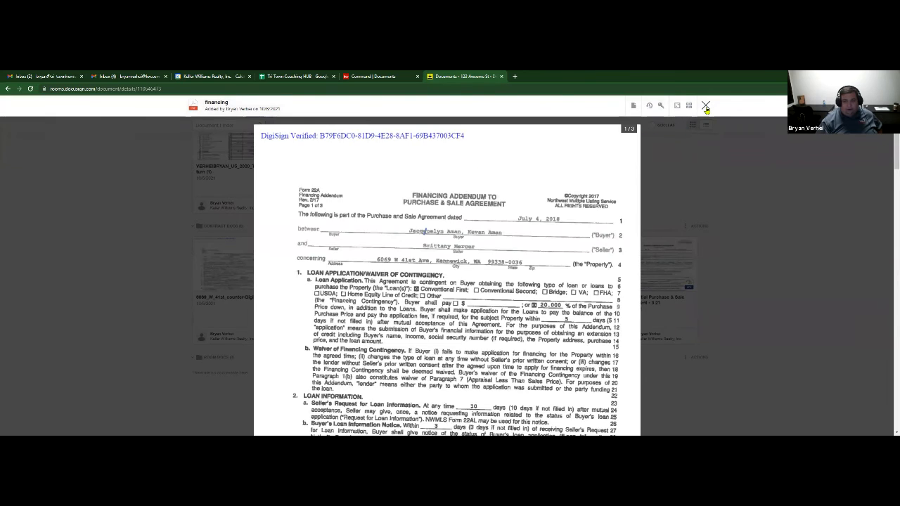
click(705, 106)
click(364, 242)
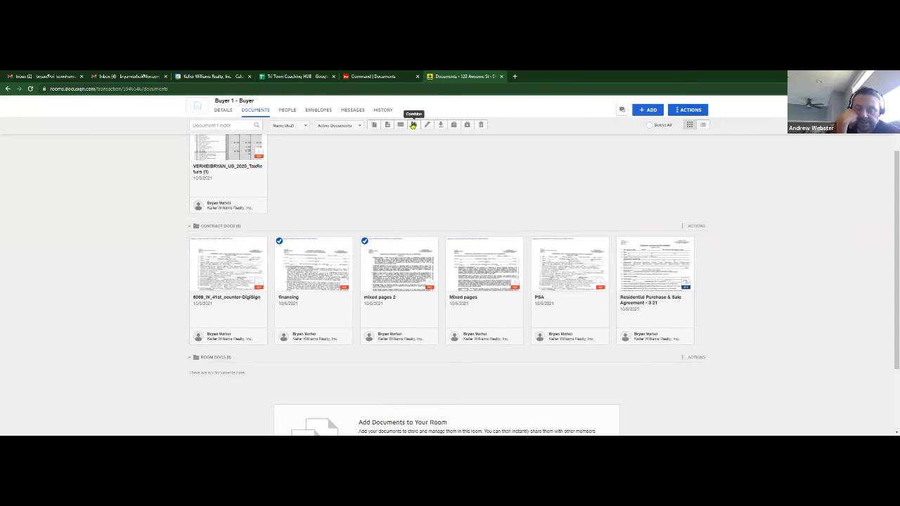
click(413, 125)
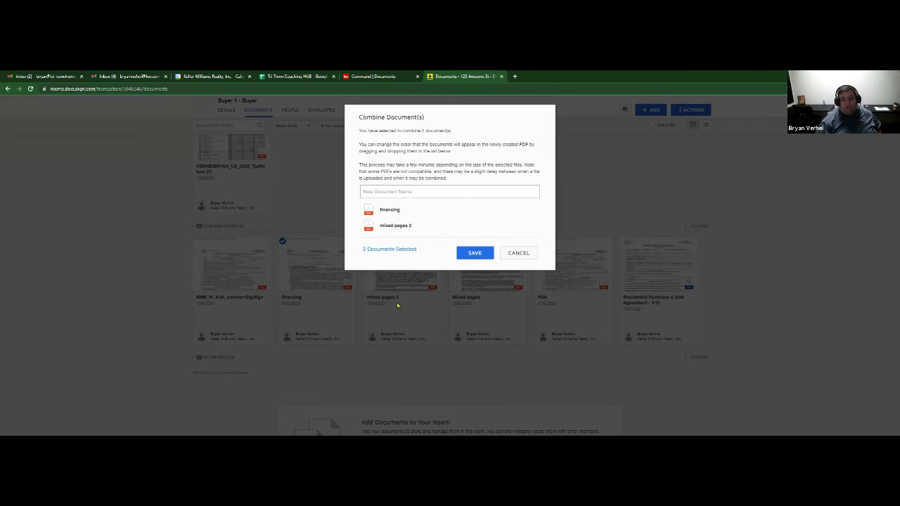
text(COm)
key(BackSpace)
text(om)
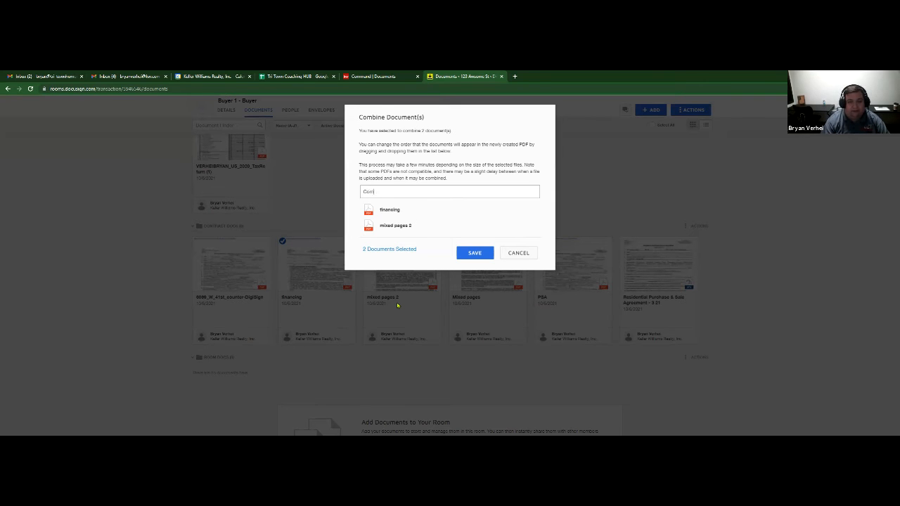
text(bine test)
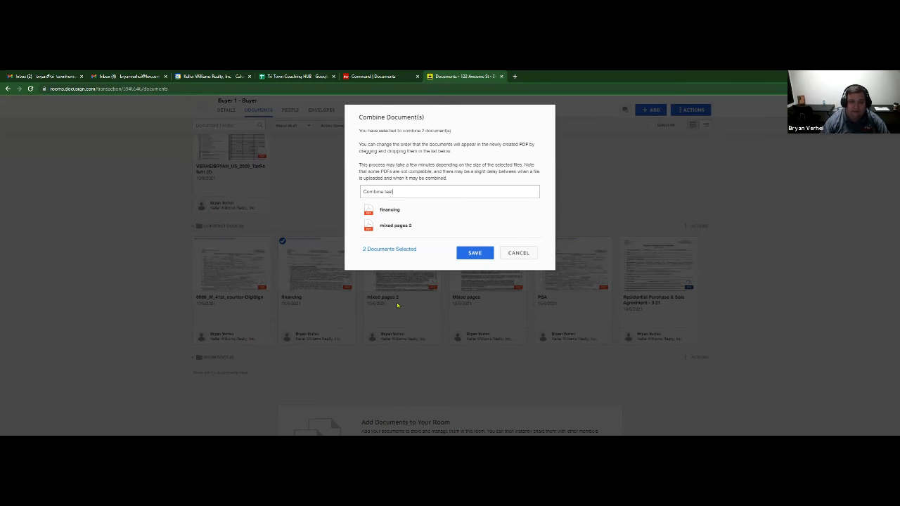
click(478, 254)
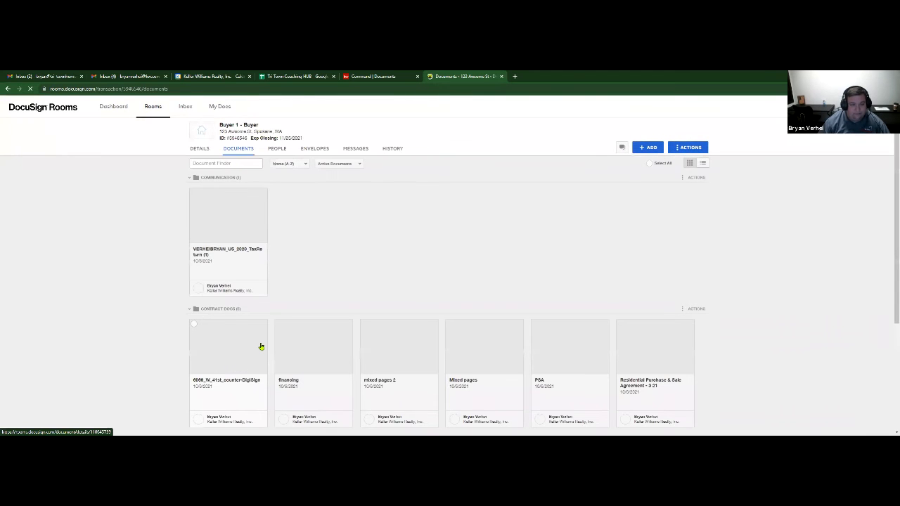
scroll(260, 347, down, 1)
scroll(282, 323, down, 3)
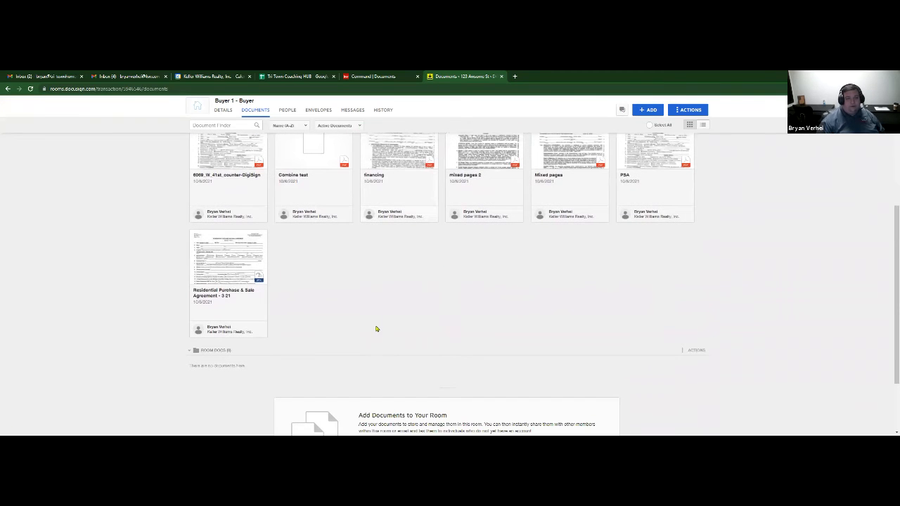
scroll(418, 241, up, 1)
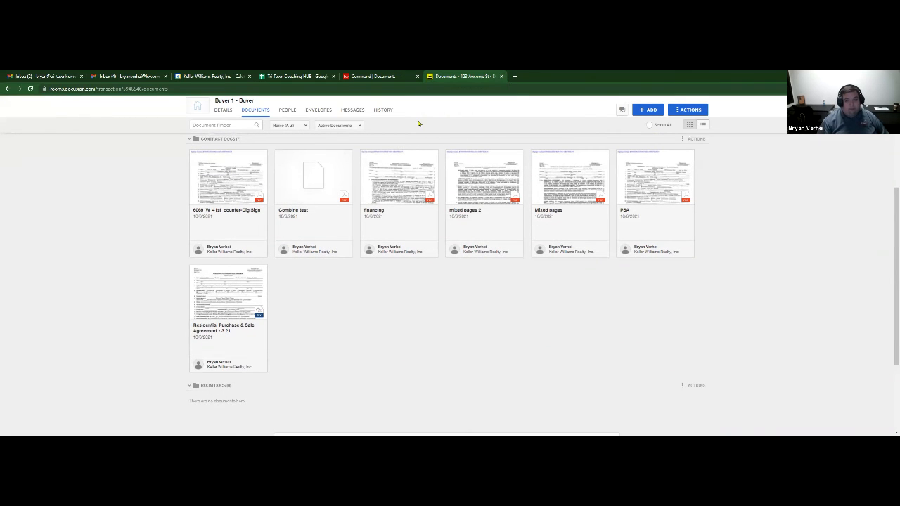
- In the Under Contract checklist, attach psa.pdf to Purchase & Sale Agreement FORM 21
click(395, 78)
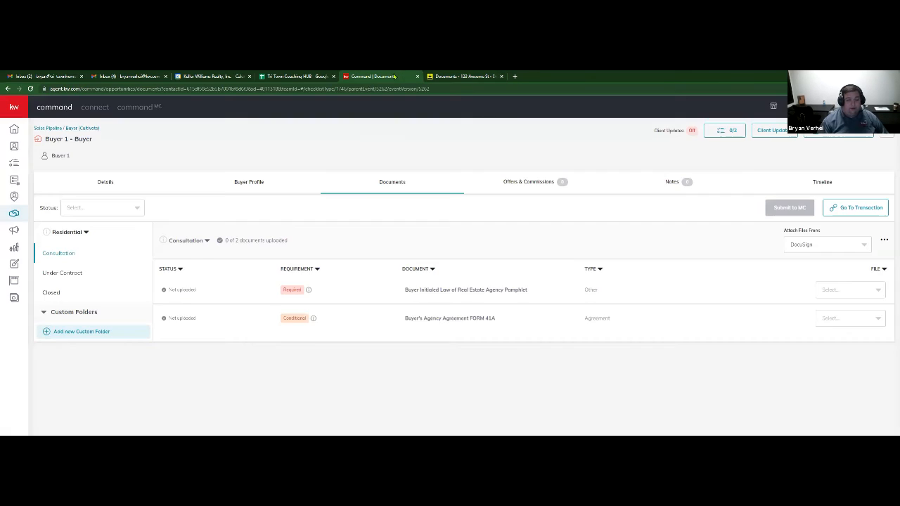
click(76, 275)
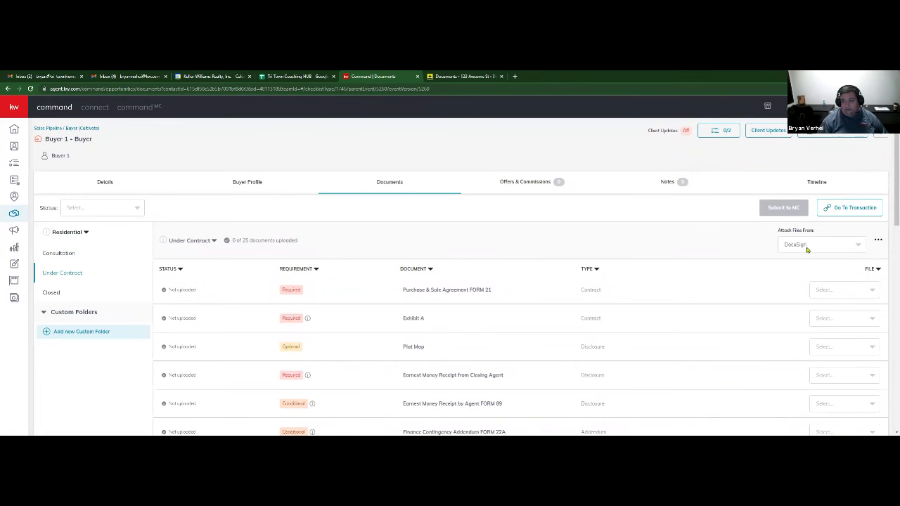
click(844, 293)
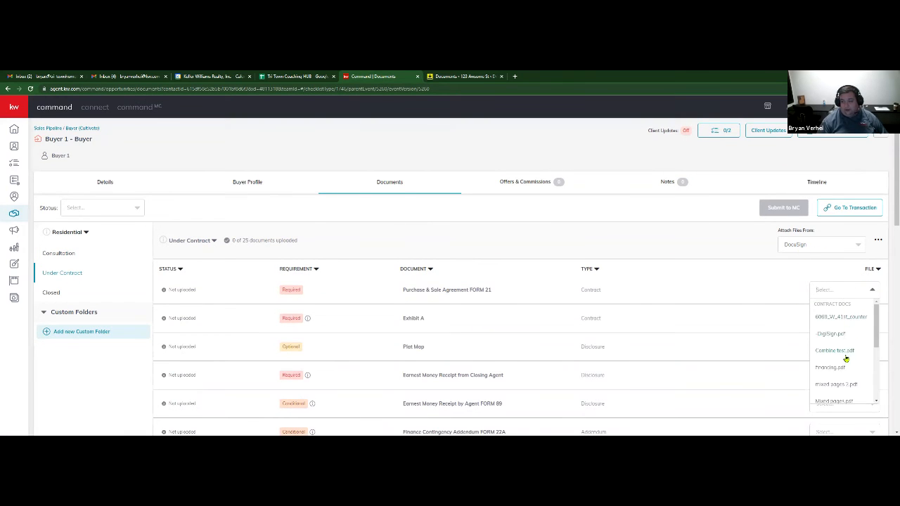
scroll(852, 361, down, 2)
click(838, 383)
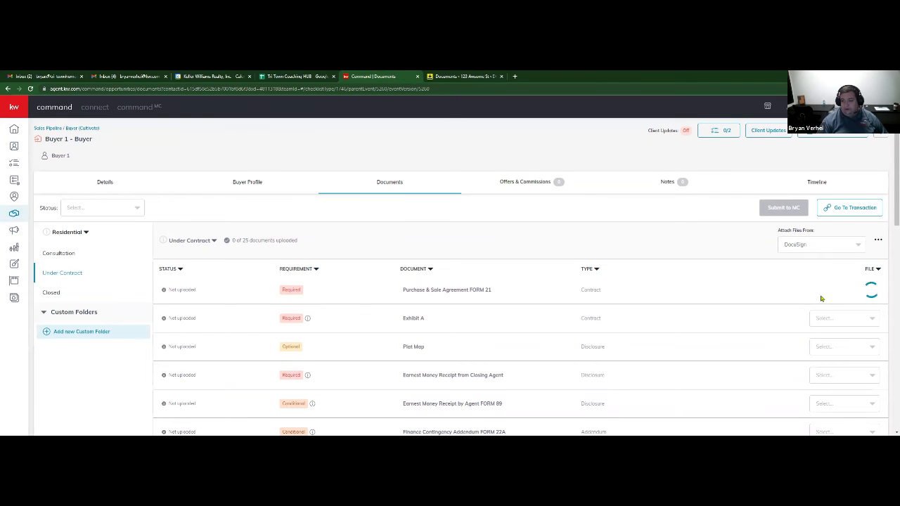
click(831, 317)
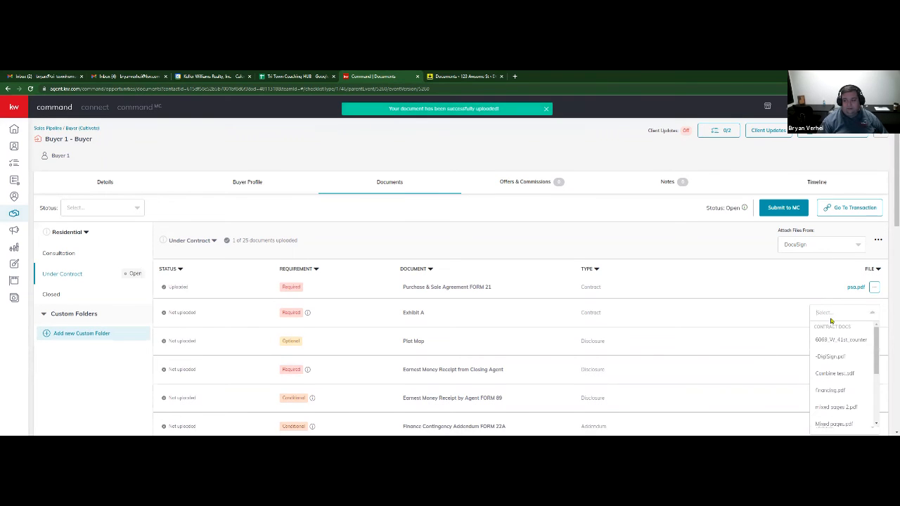
click(826, 360)
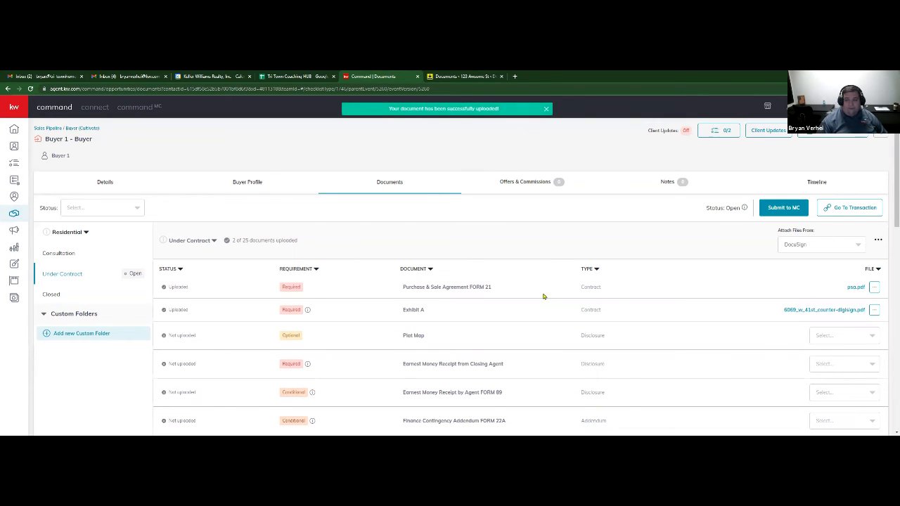
click(478, 75)
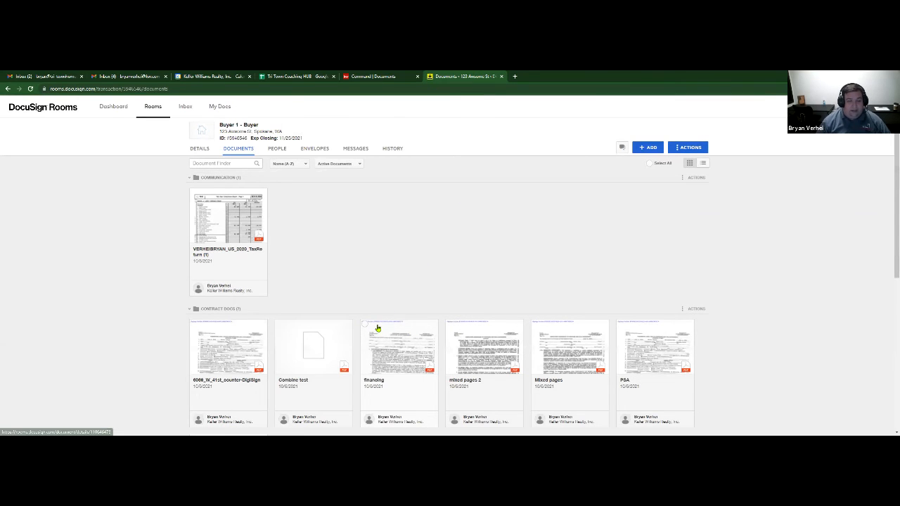
- From People, start a room invitation and enter the invitee's email address and name
click(276, 148)
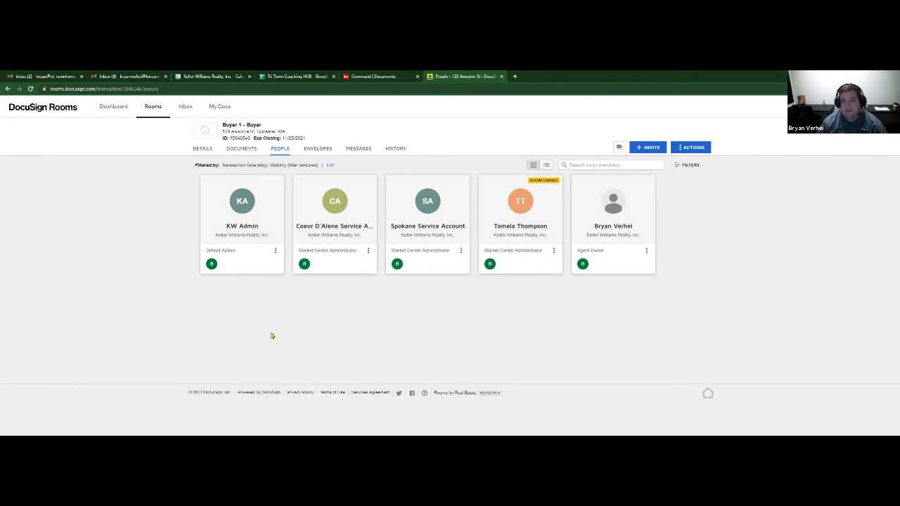
click(647, 147)
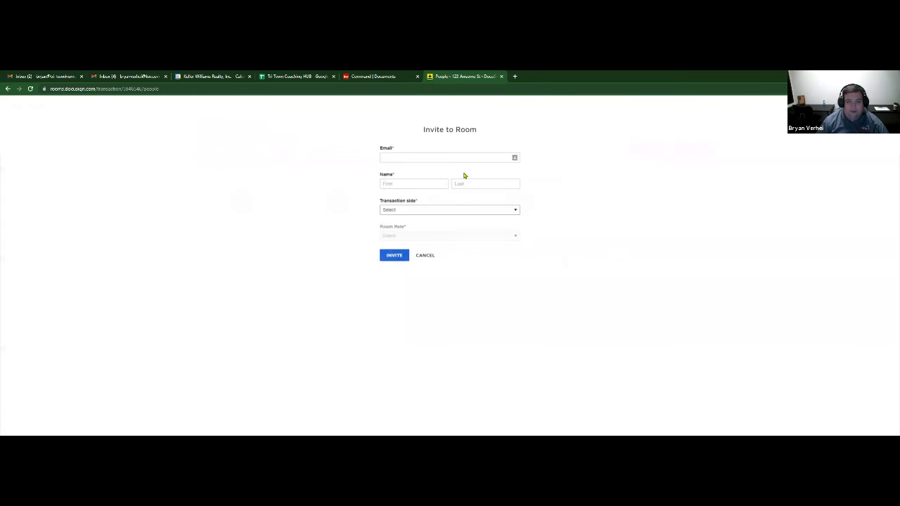
click(515, 158)
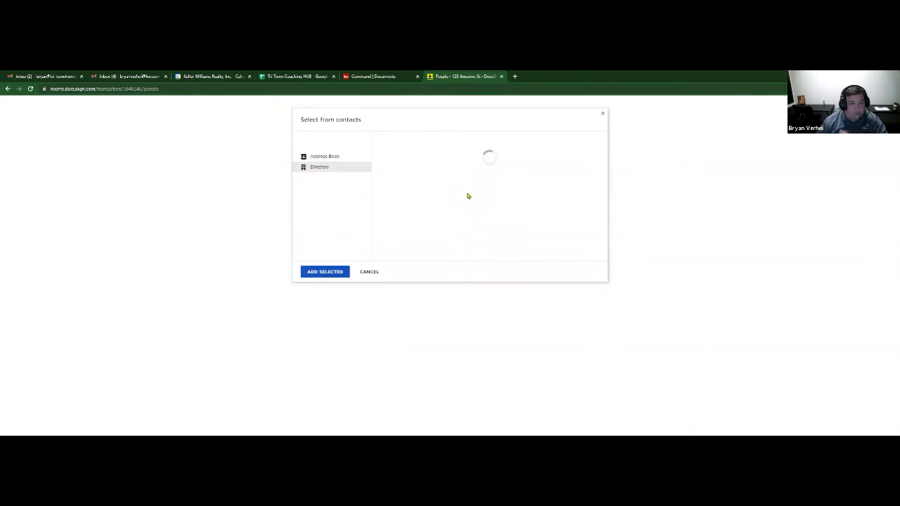
click(332, 157)
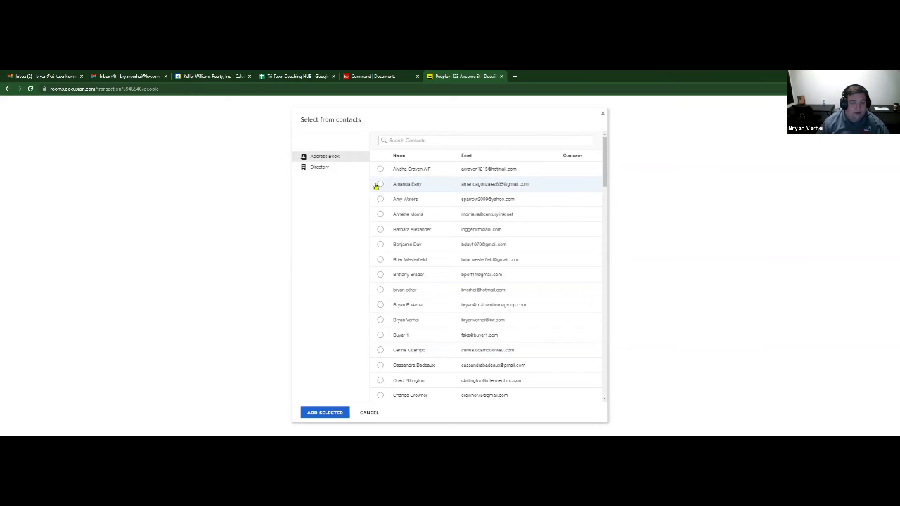
click(327, 169)
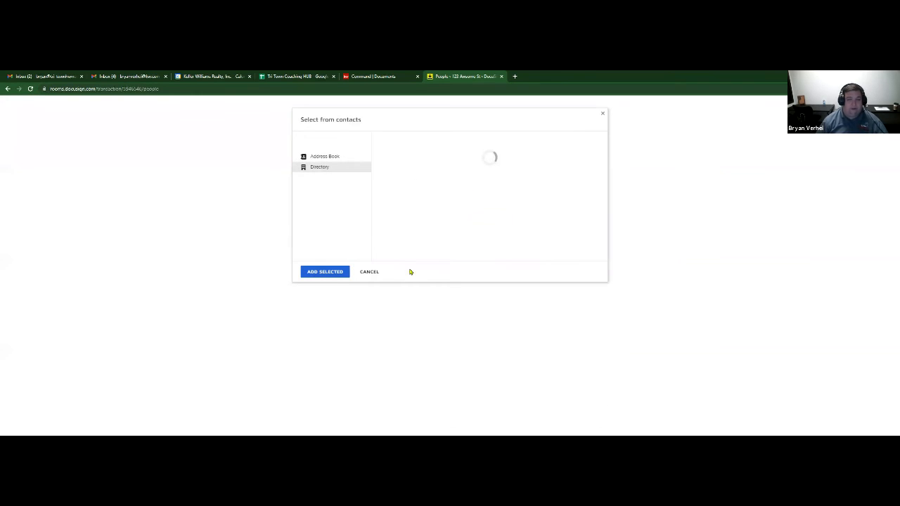
click(602, 115)
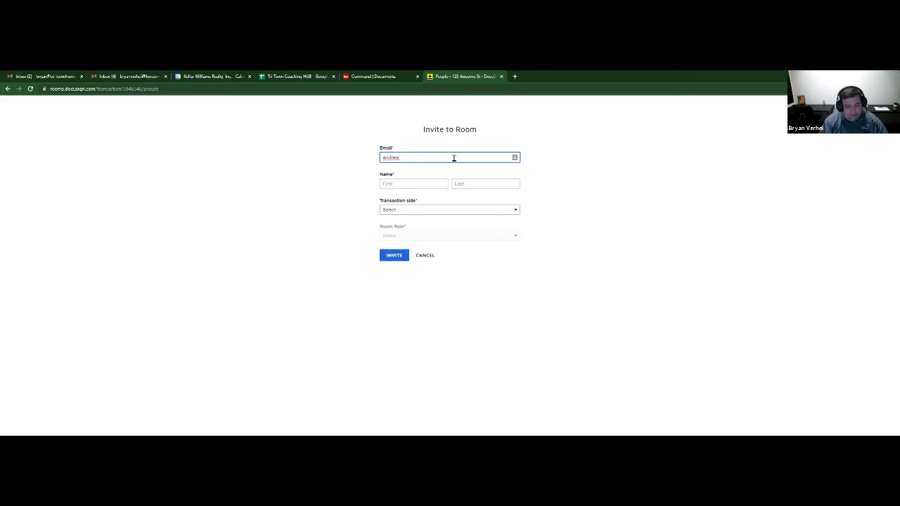
text(webe)
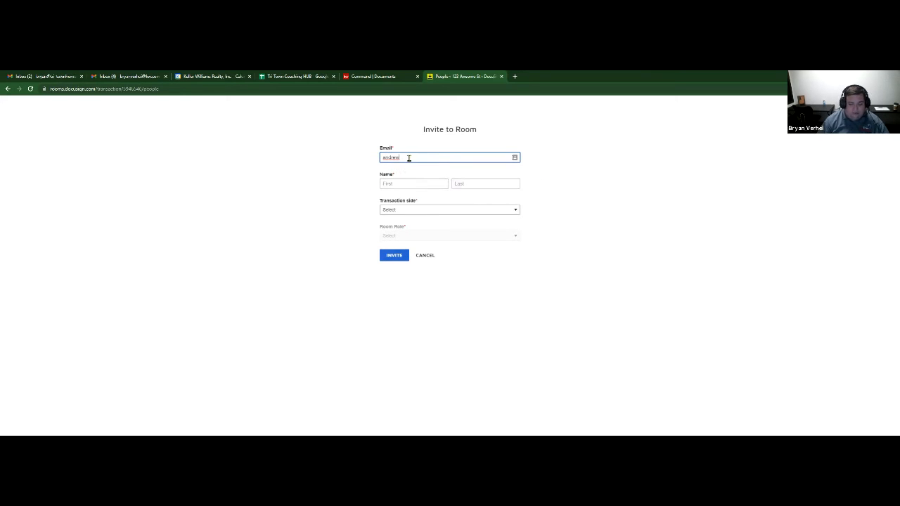
key(Tab)
key(Tab)
text(Andrew)
key(Tab)
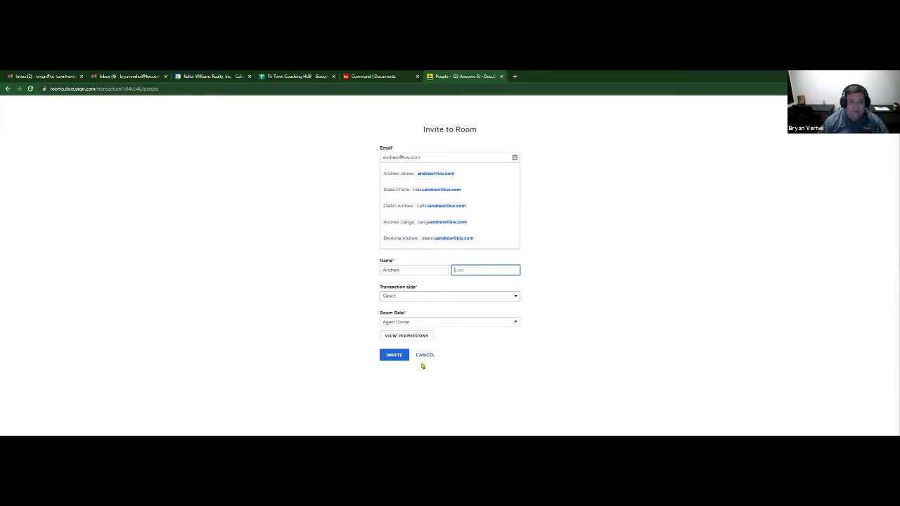
click(410, 177)
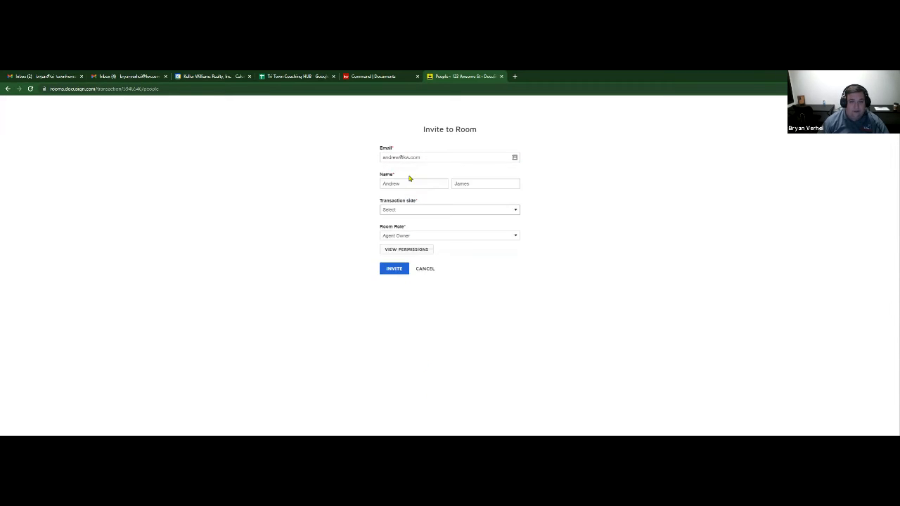
- Set transaction side to List Side and room role to Agent Owner, then send the invitation
click(424, 211)
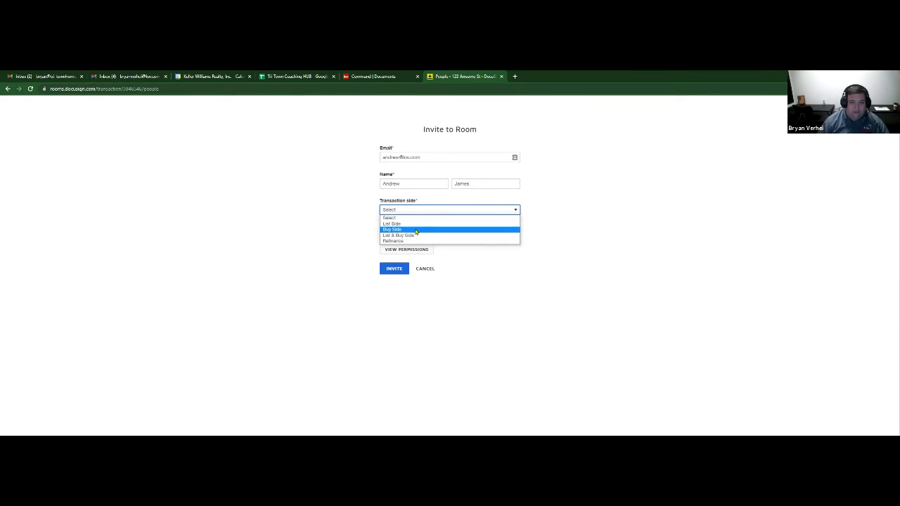
click(415, 225)
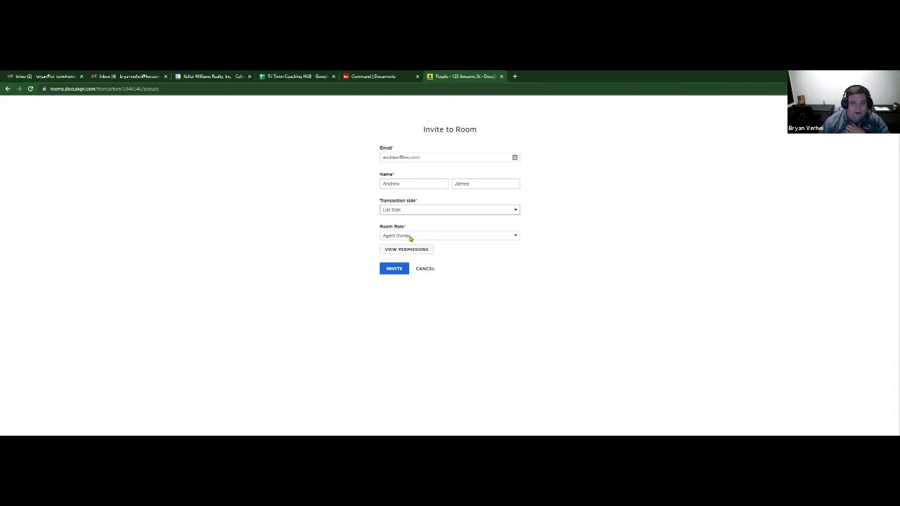
click(393, 236)
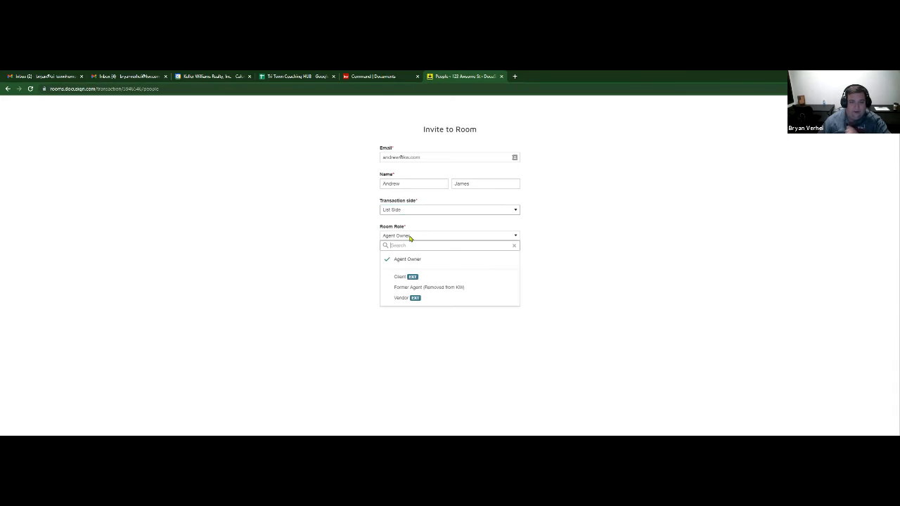
click(424, 299)
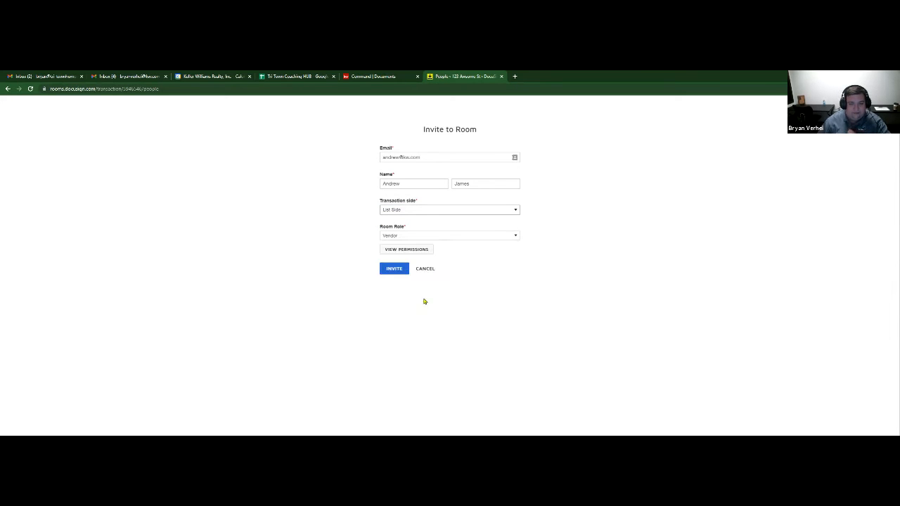
click(502, 236)
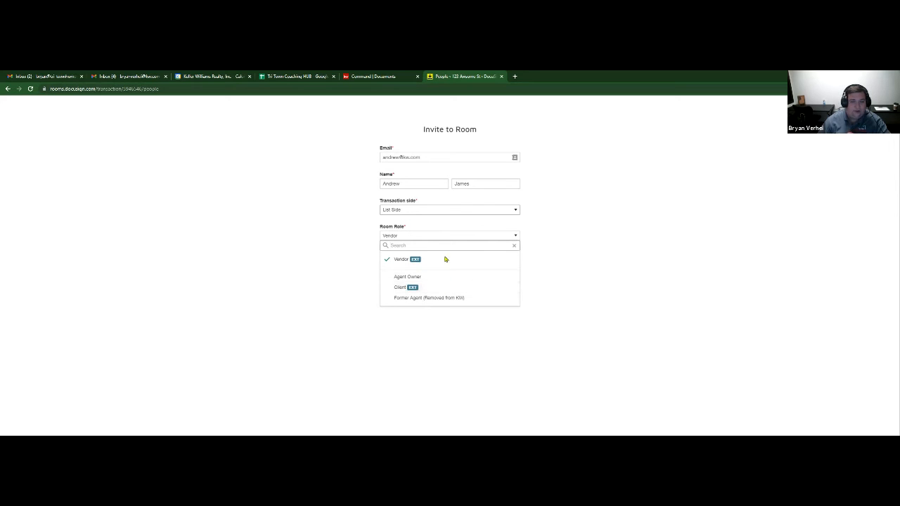
click(515, 246)
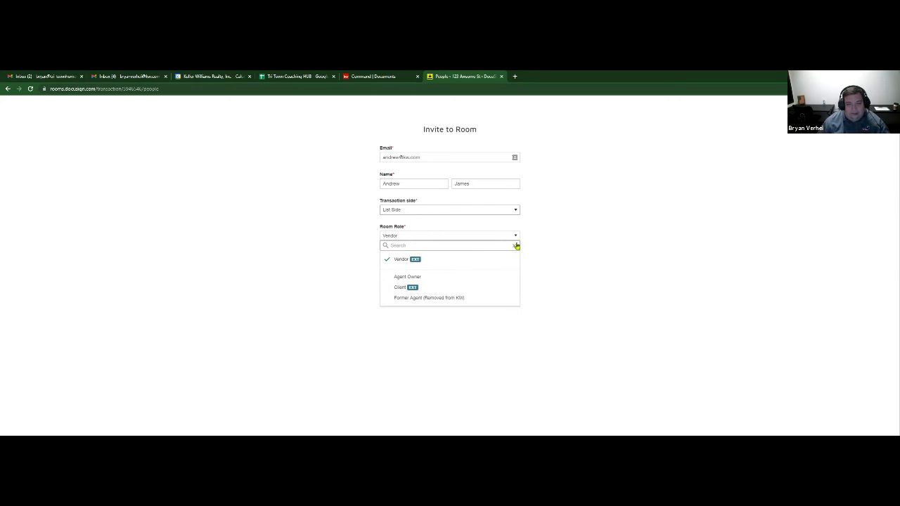
double_click(555, 242)
click(313, 270)
click(515, 246)
click(515, 238)
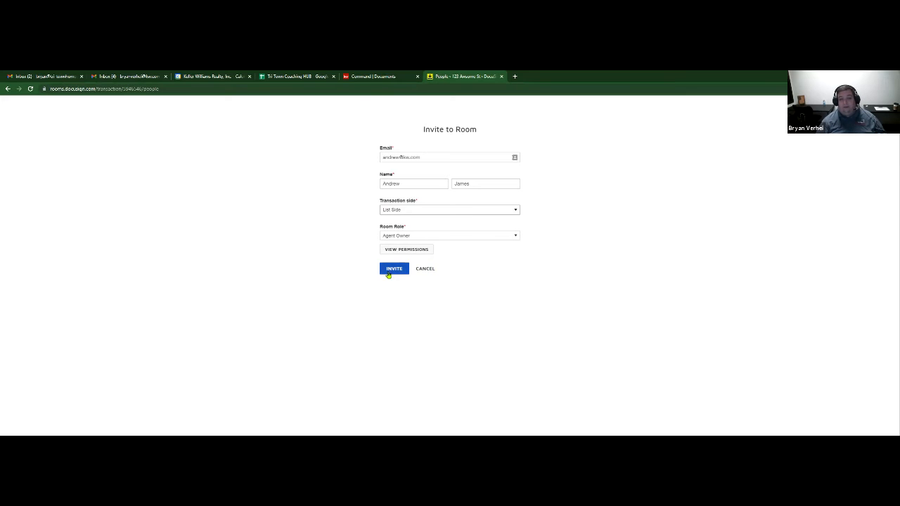
click(426, 269)
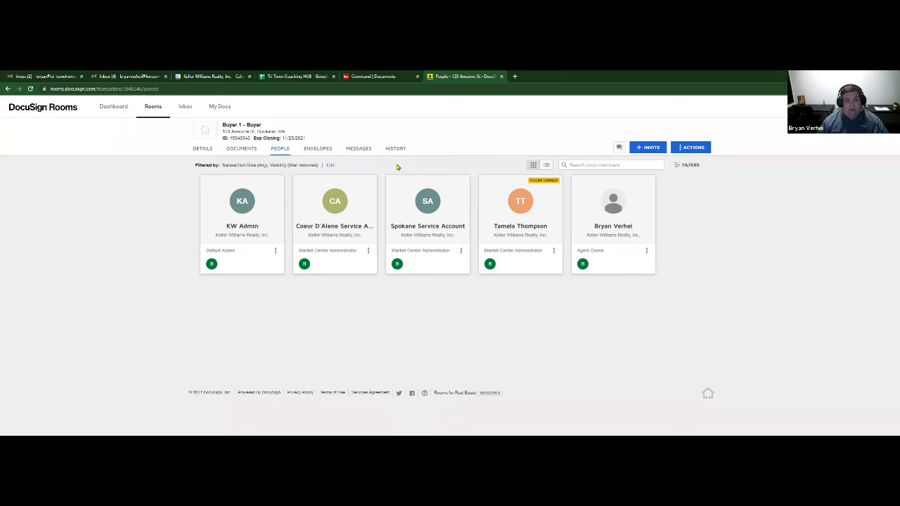
click(185, 111)
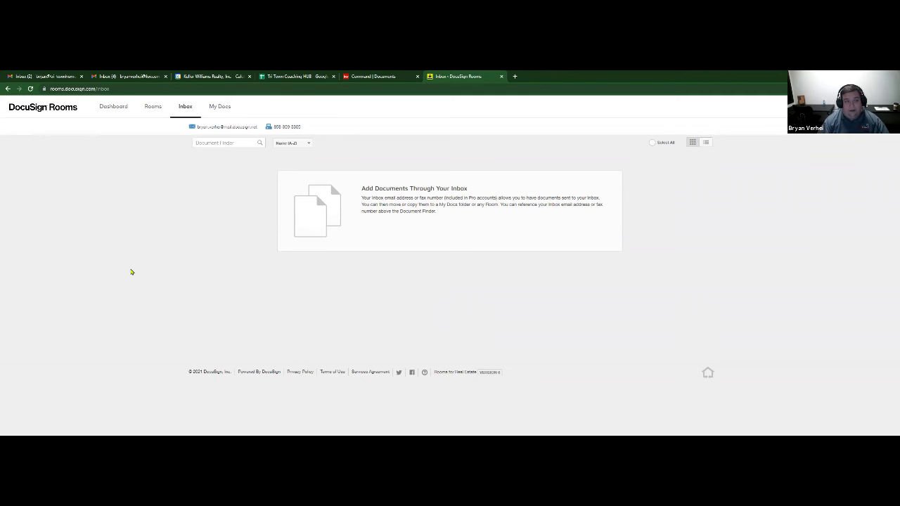
- Note the Rooms Inbox email address, then switch to the Gmail inbox
mouse_move(221, 132)
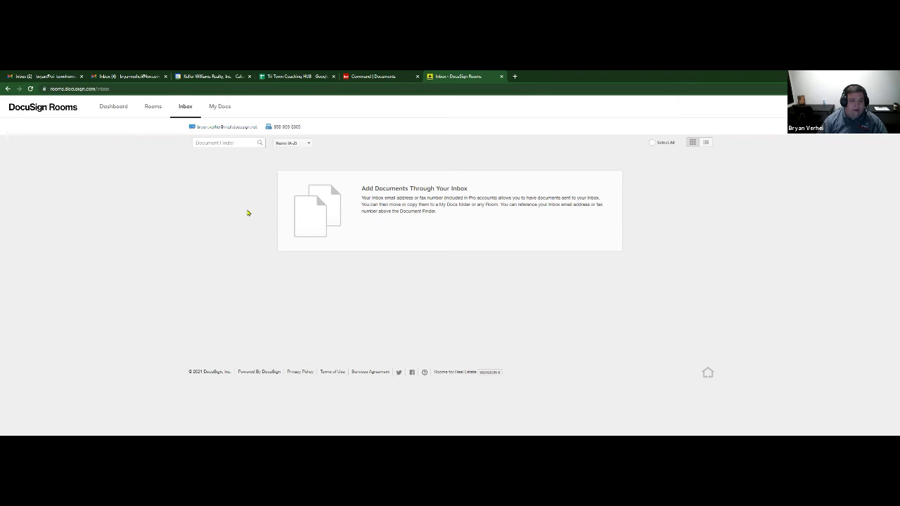
click(132, 76)
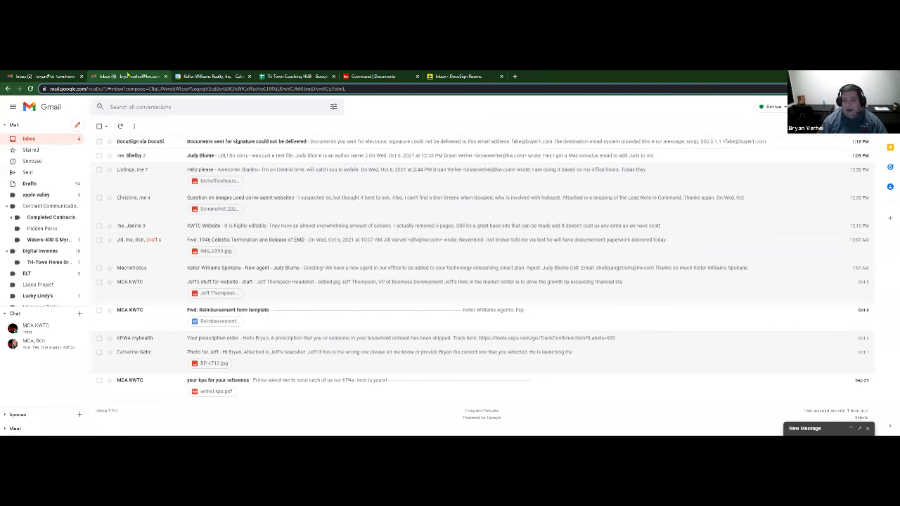
- Send a test email with subject and body 'Test' to the DocuSign Rooms inbox address
click(77, 128)
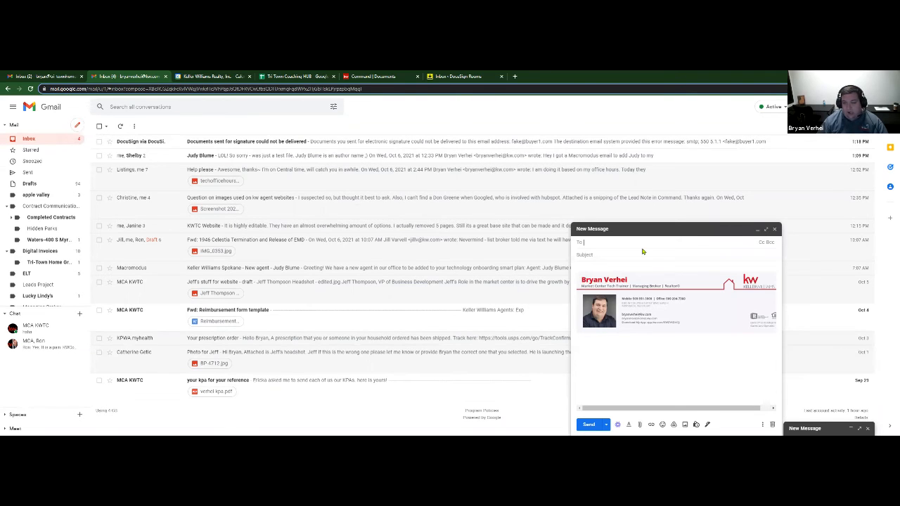
text(bryan)
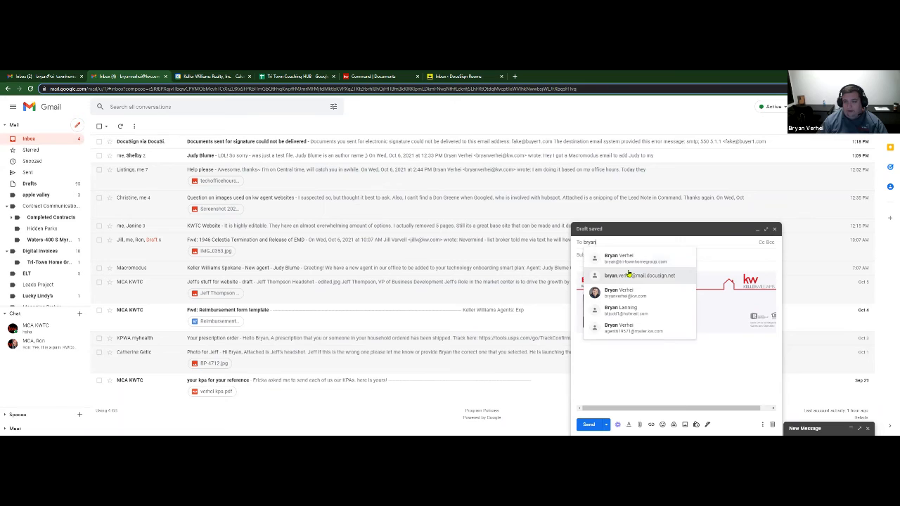
click(625, 275)
click(610, 256)
text(Test)
key(Tab)
text(Test)
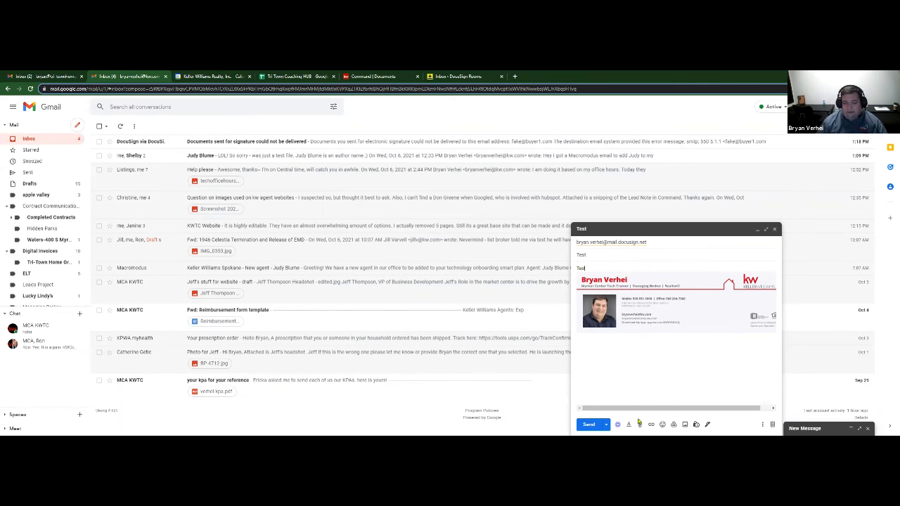
key(ctrl+Return)
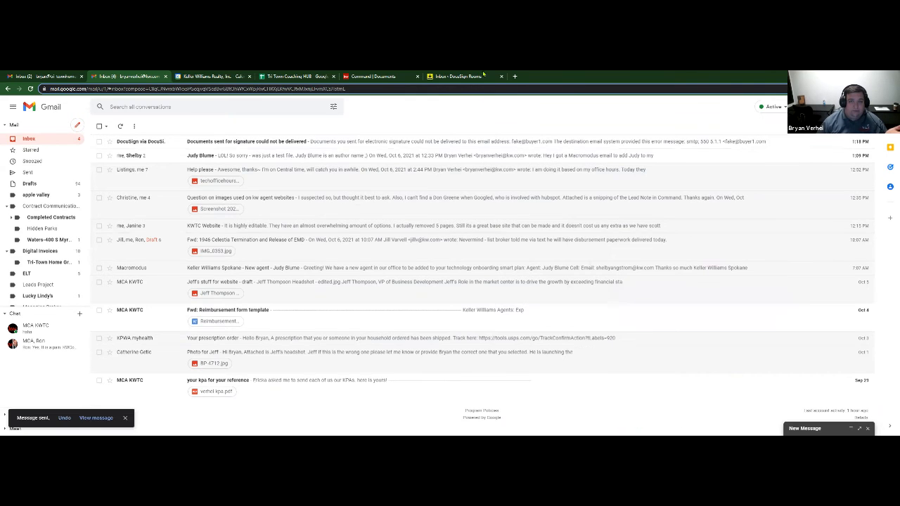
click(460, 76)
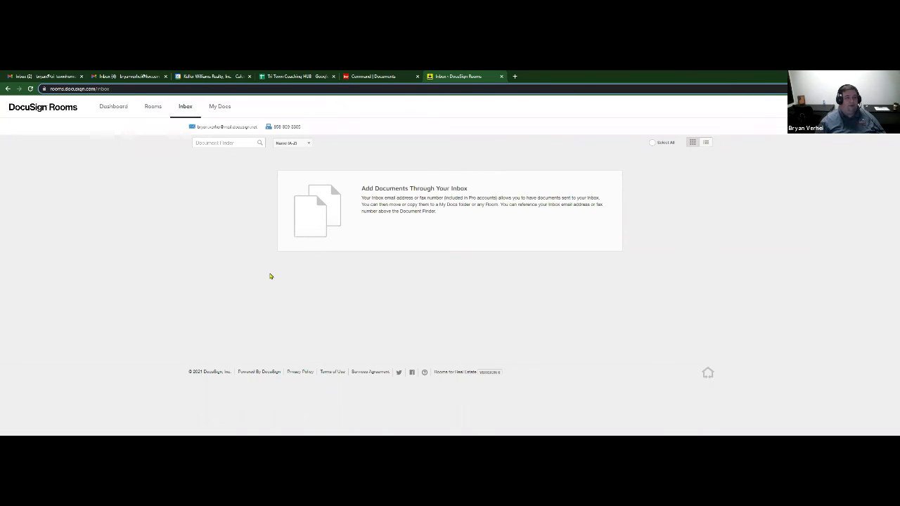
- Open the Buyer 1 - Buyer room and copy its ID number
click(152, 109)
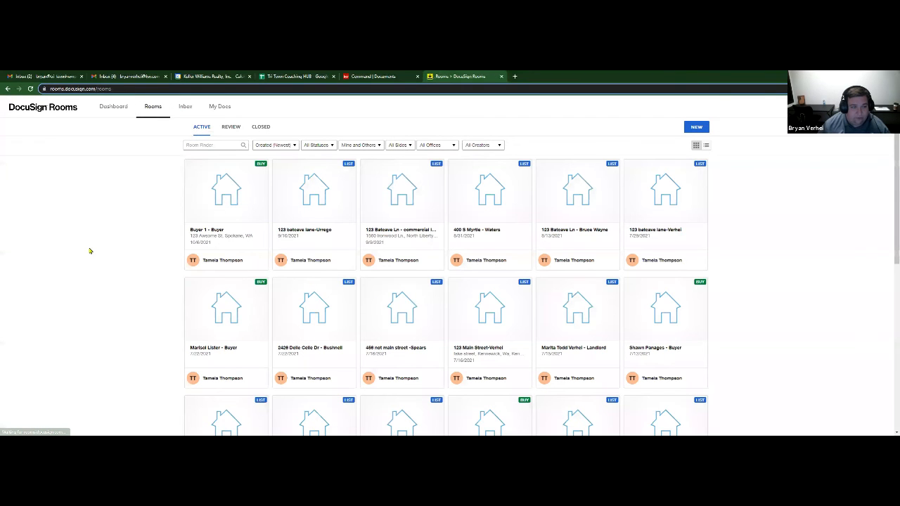
click(225, 232)
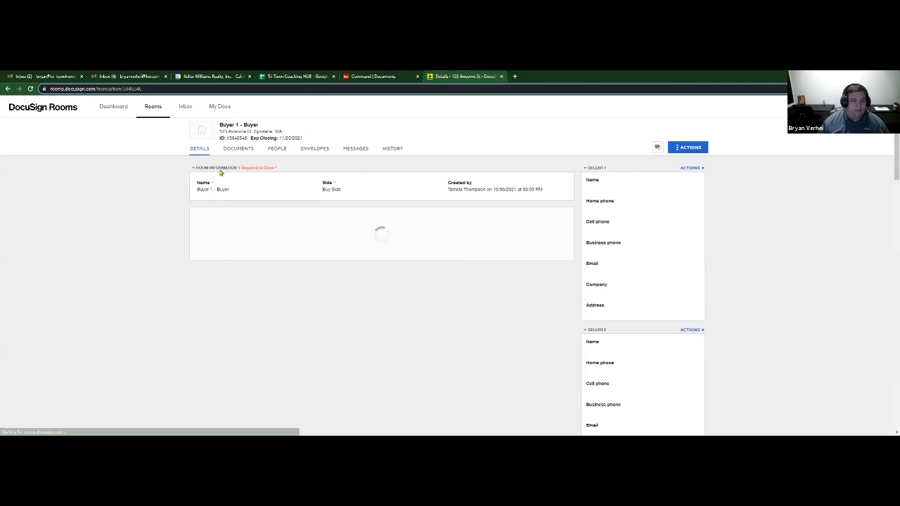
drag(228, 139, 243, 140)
right_click(244, 139)
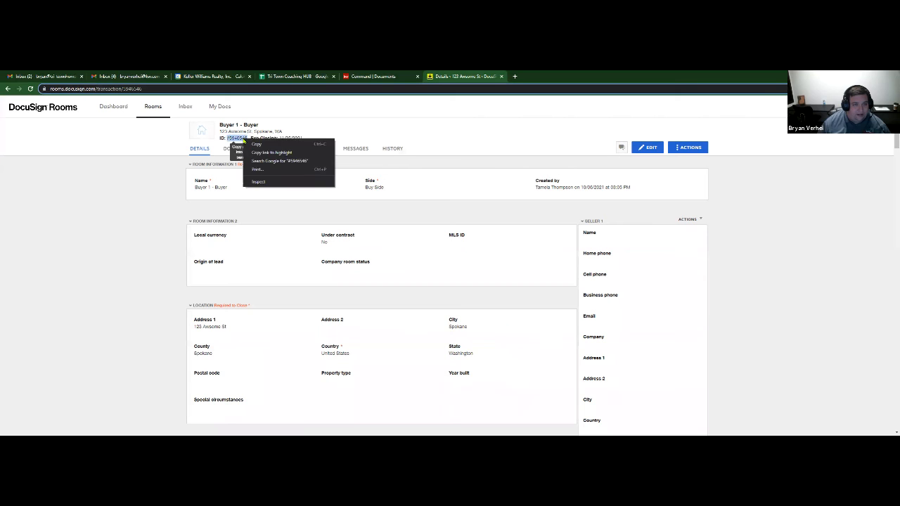
click(258, 144)
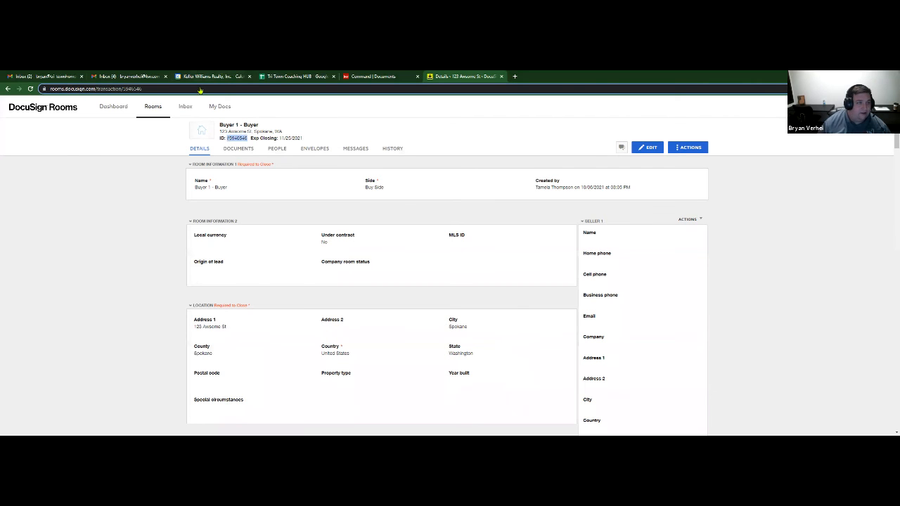
click(121, 76)
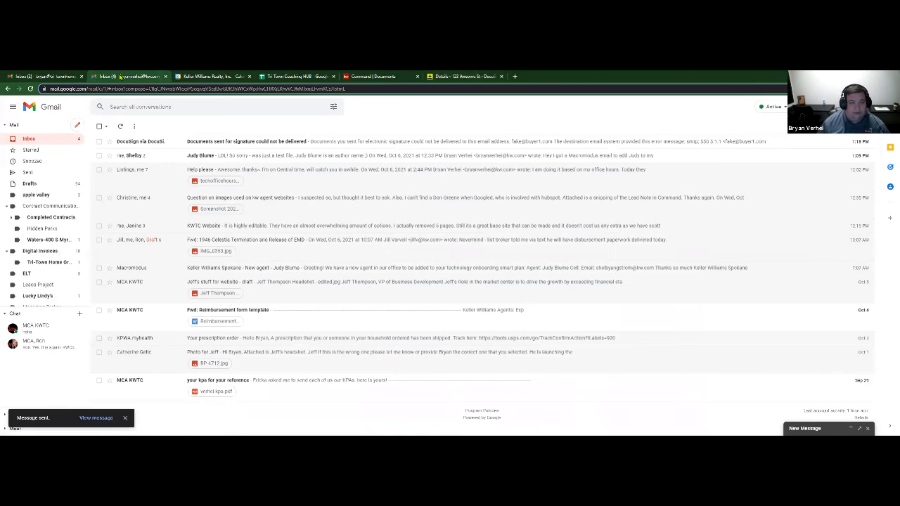
- Email the Rooms inbox with the pasted room ID '#5946546 #PDF' as subject and filler body text
click(78, 126)
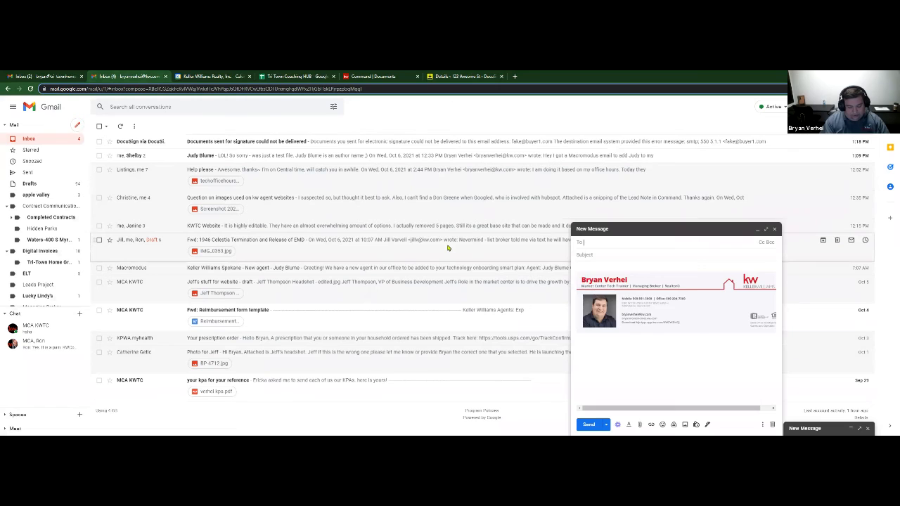
text(bry)
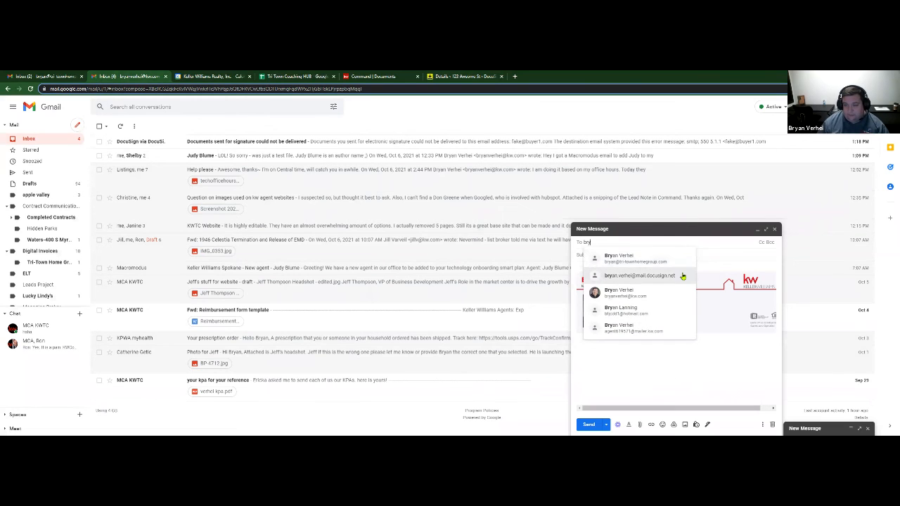
click(681, 276)
click(622, 255)
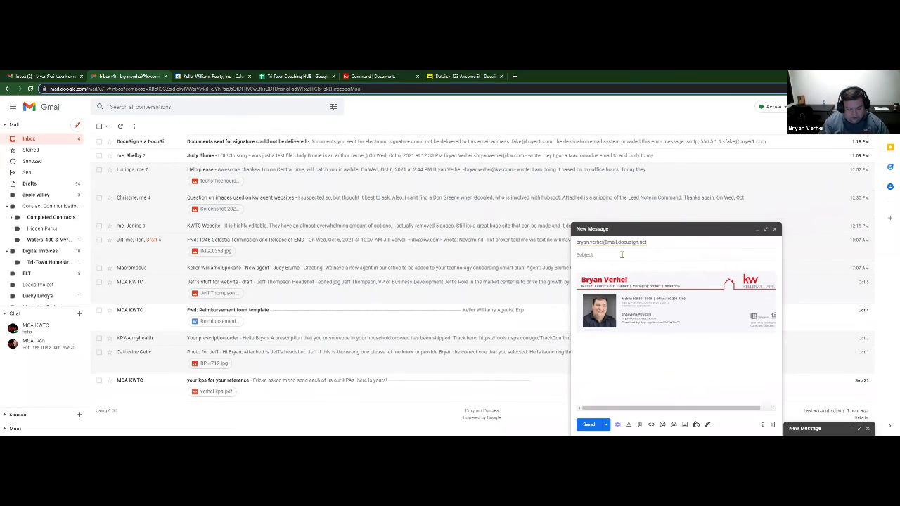
key(ctrl+v)
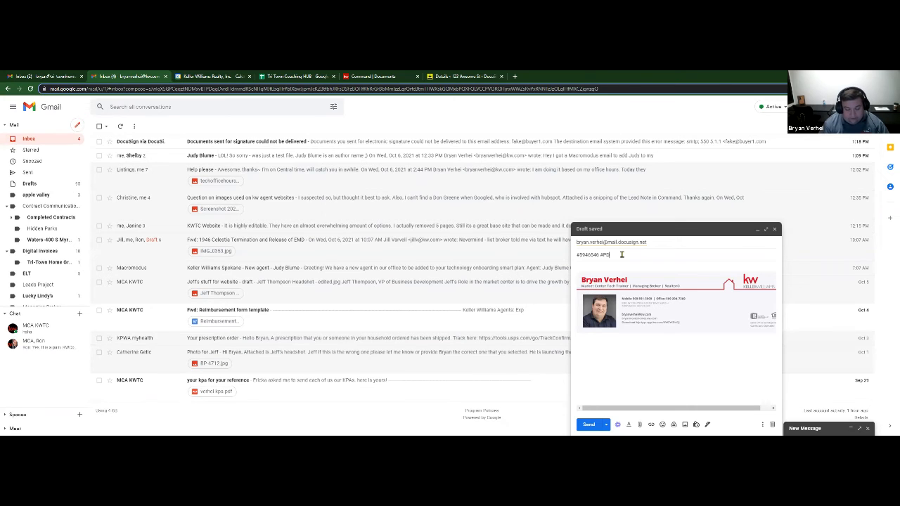
key(Tab)
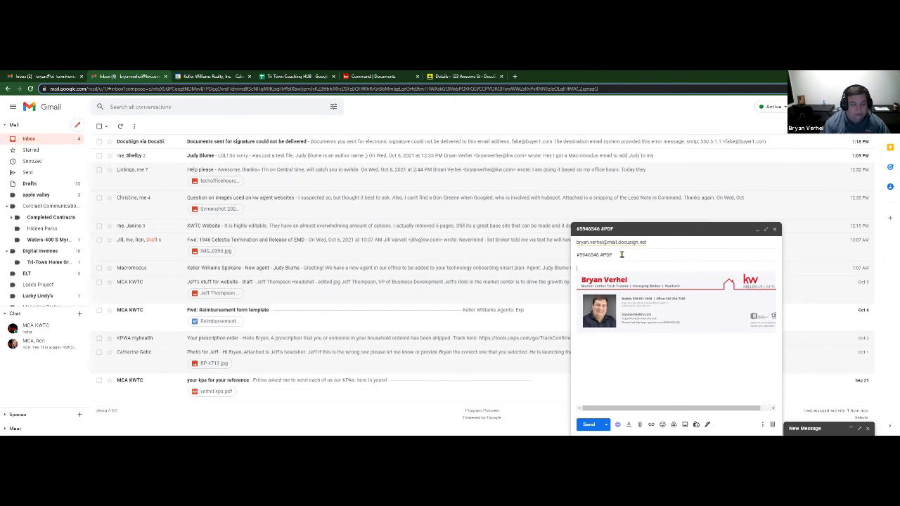
text(adlkfhaogl;ws.lgvnhoeraqghv'psahatns'oedaboy'noa'hbaeonbaerb'o)
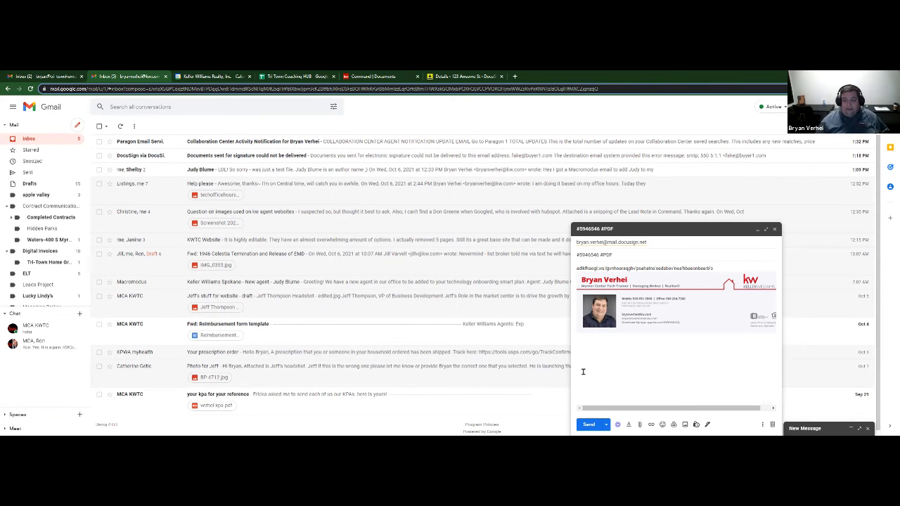
click(586, 427)
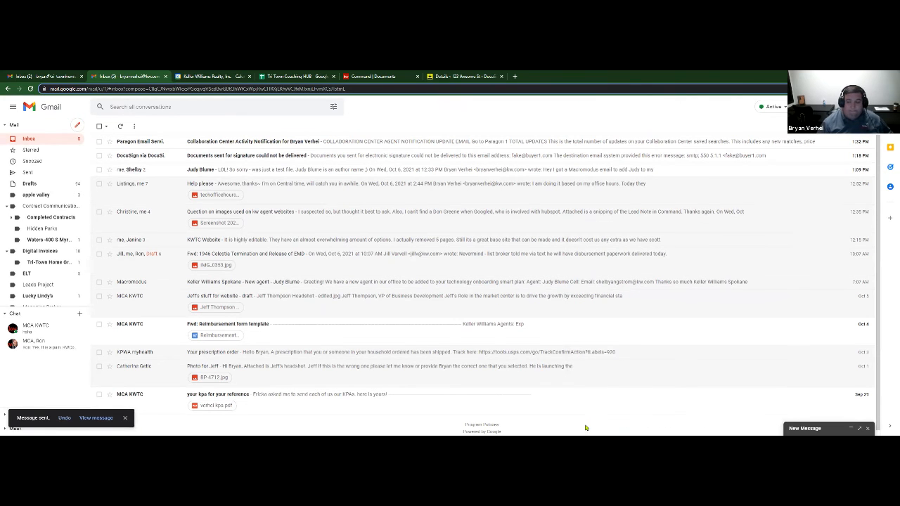
click(452, 76)
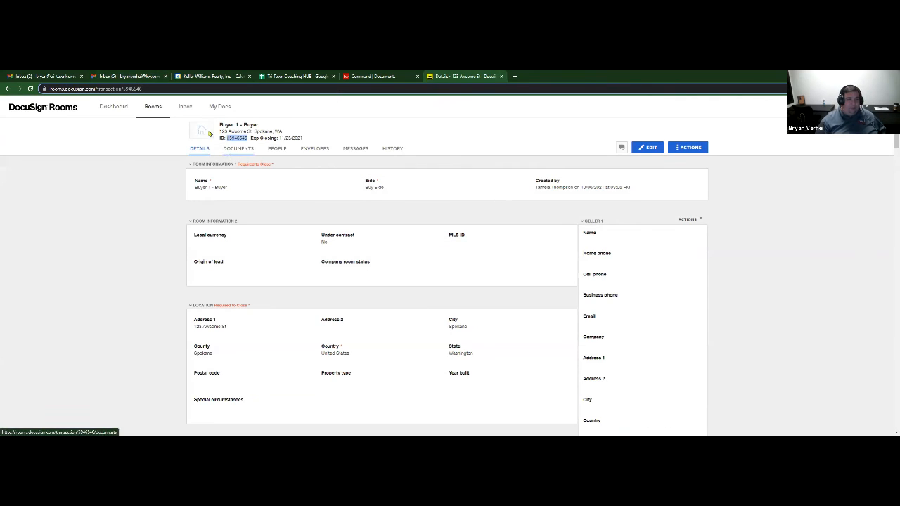
- Open the Buyer 1 - Buyer room's documents and reload until the emailed message shows under Room Docs
click(187, 107)
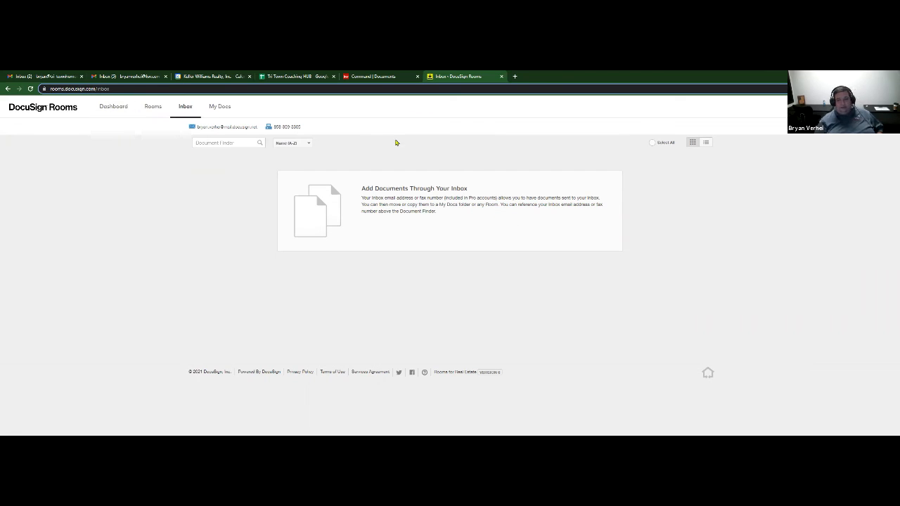
click(146, 107)
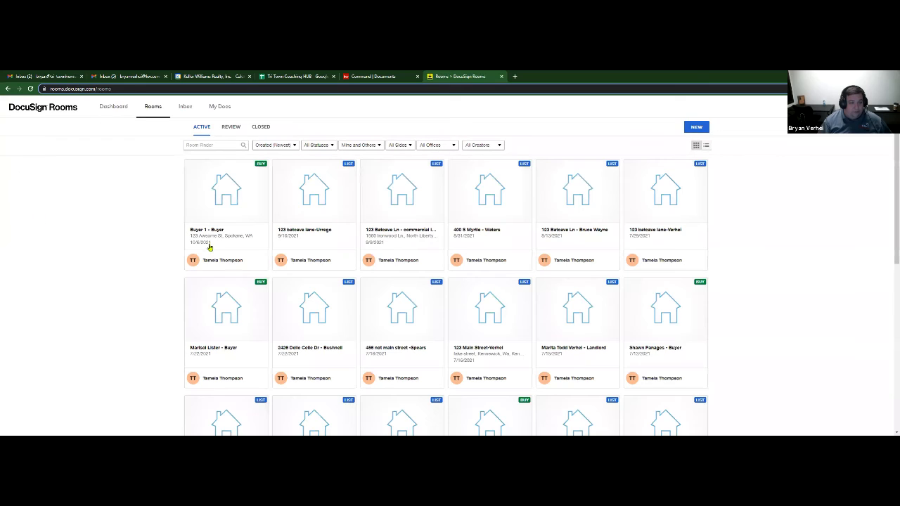
click(221, 236)
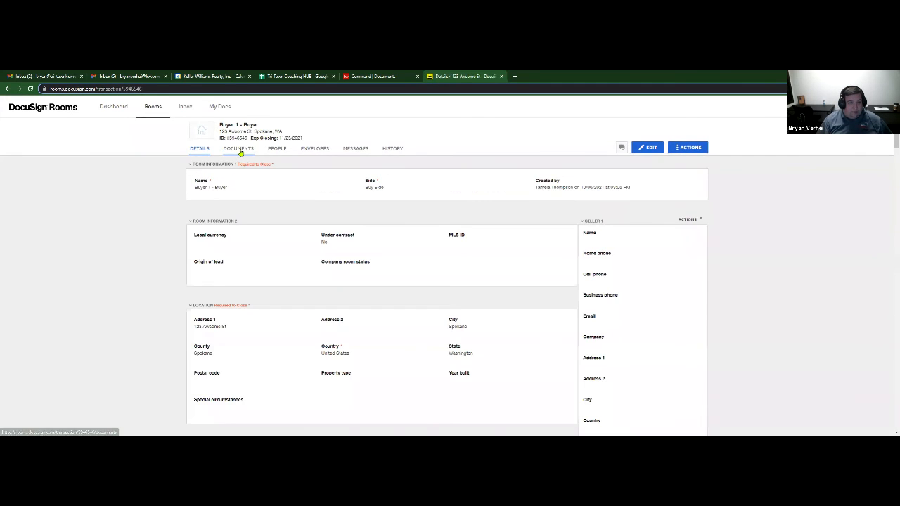
click(238, 148)
scroll(160, 280, down, 3)
scroll(161, 280, down, 1)
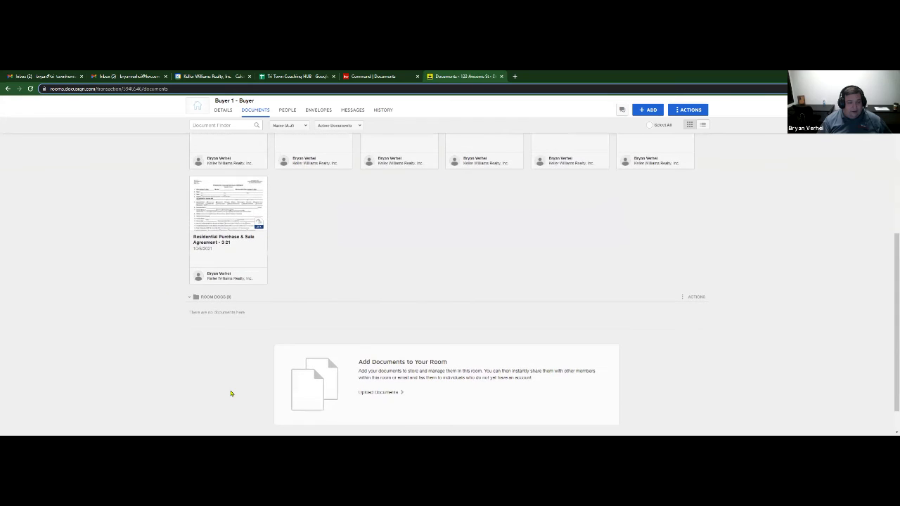
scroll(255, 340, down, 1)
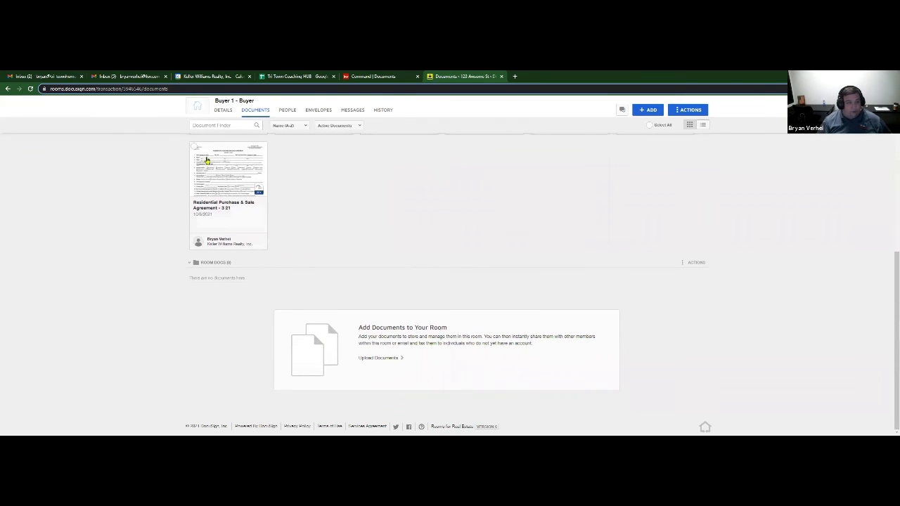
click(30, 89)
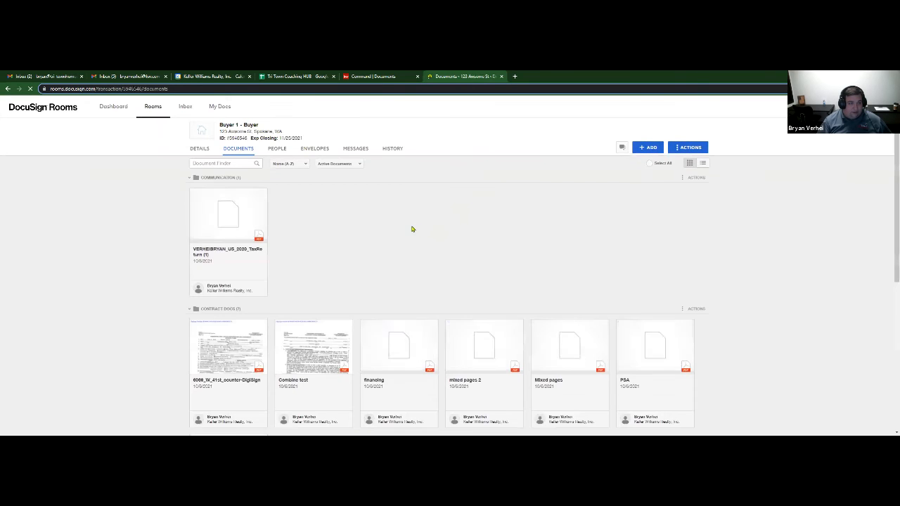
scroll(412, 227, down, 5)
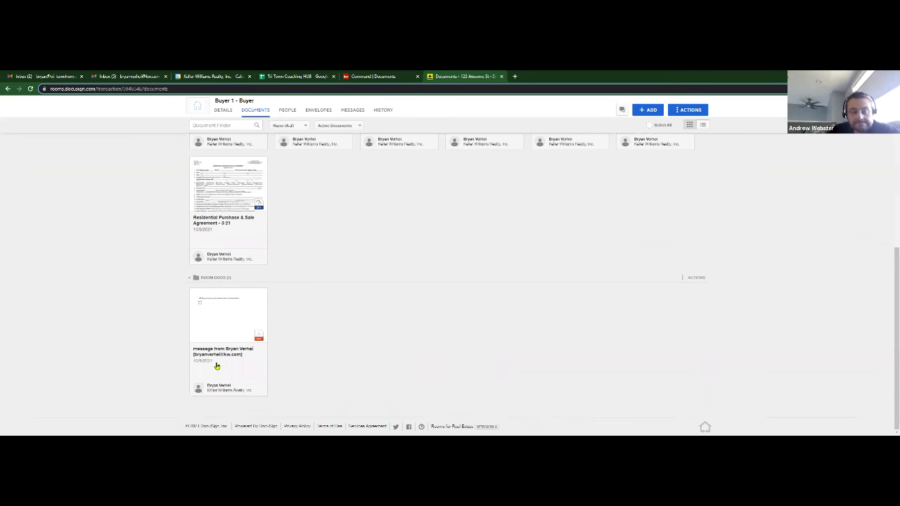
click(225, 323)
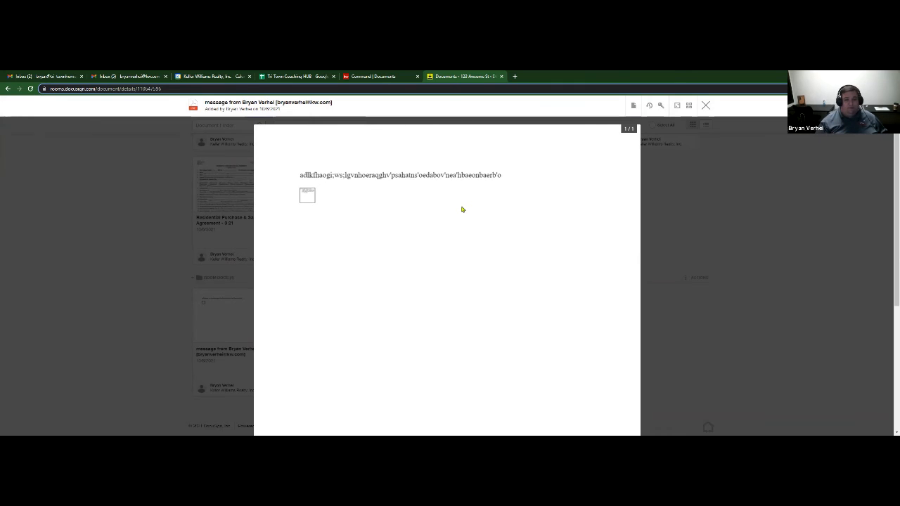
click(706, 105)
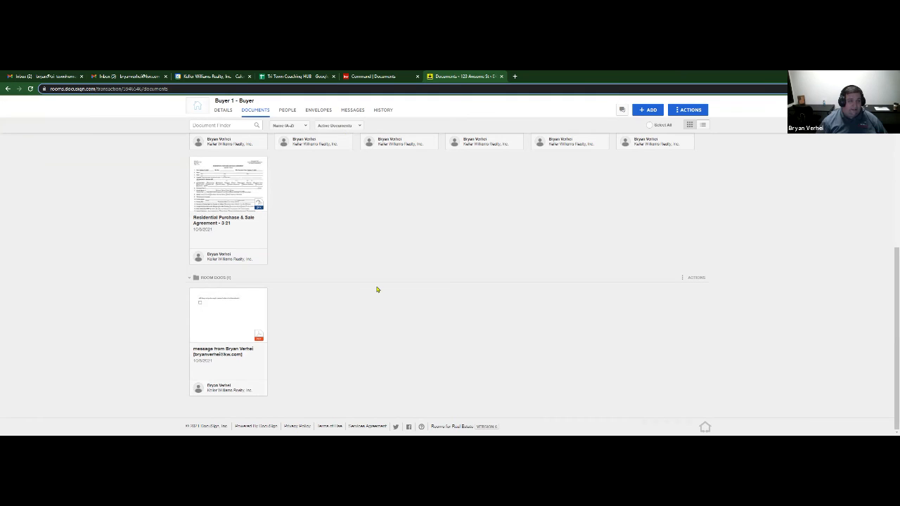
scroll(264, 164, up, 5)
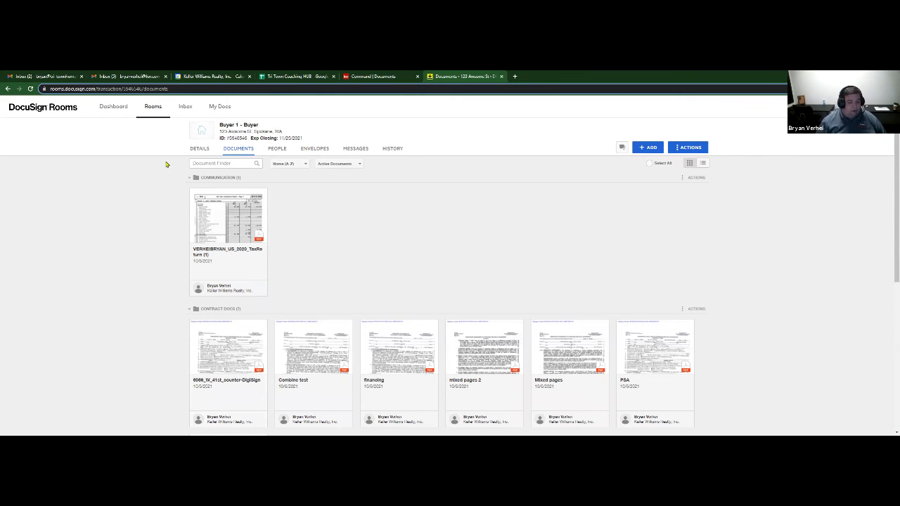
- Check the Inbox and My Docs pages, then go back to the Rooms list
click(186, 108)
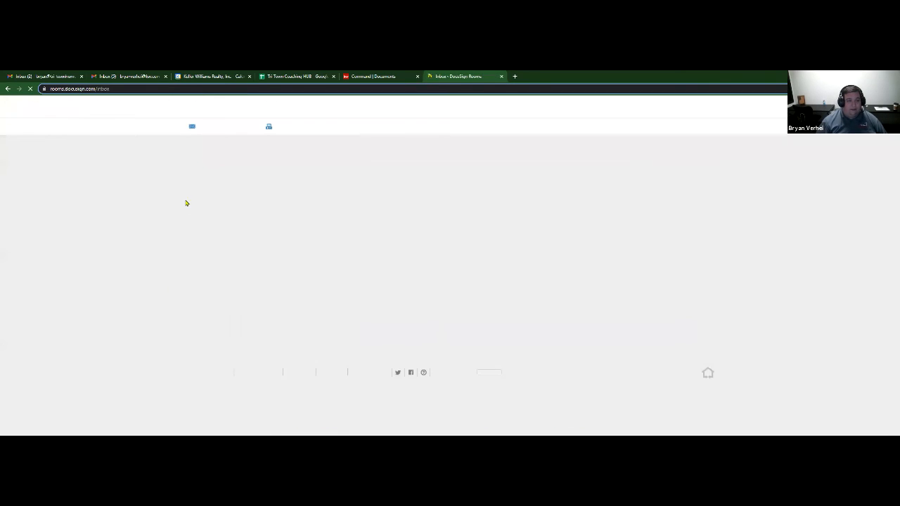
mouse_move(205, 133)
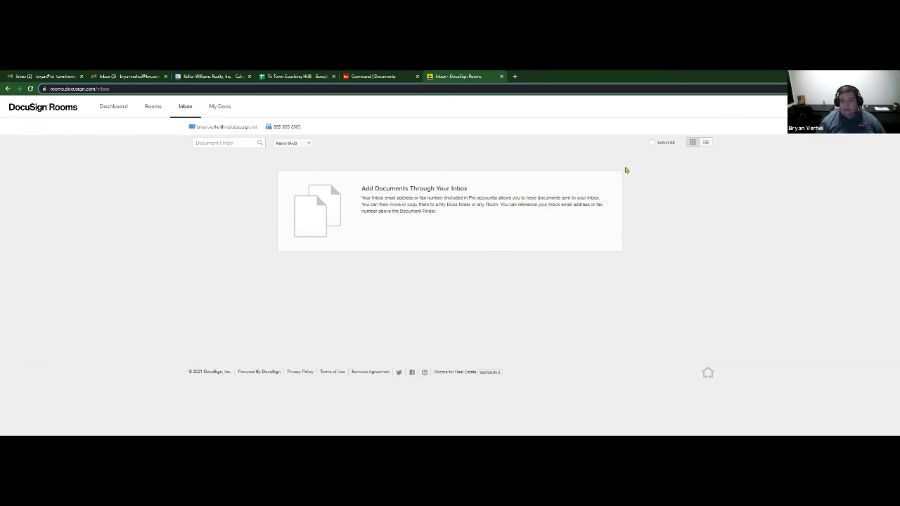
click(229, 107)
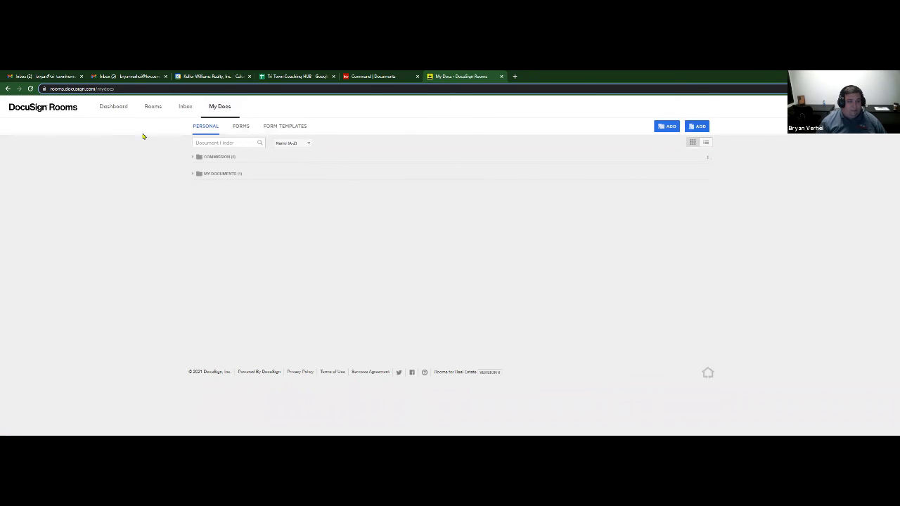
click(154, 109)
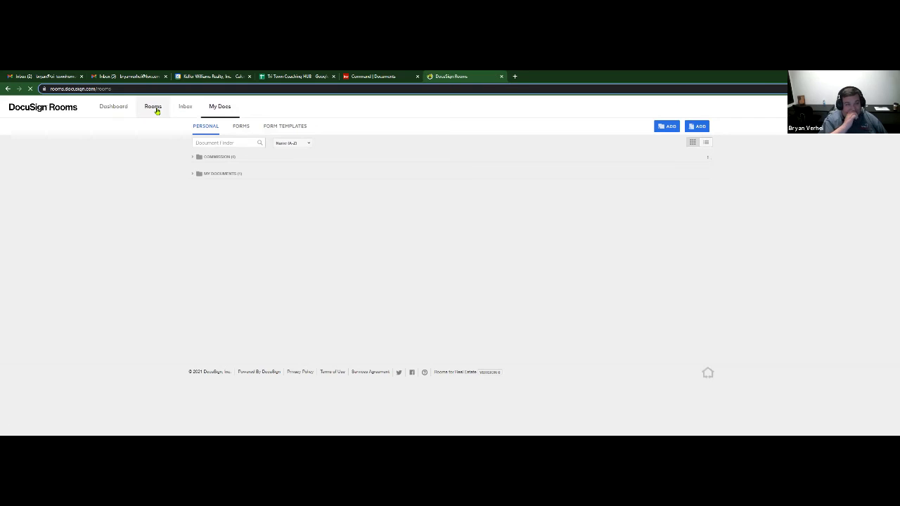
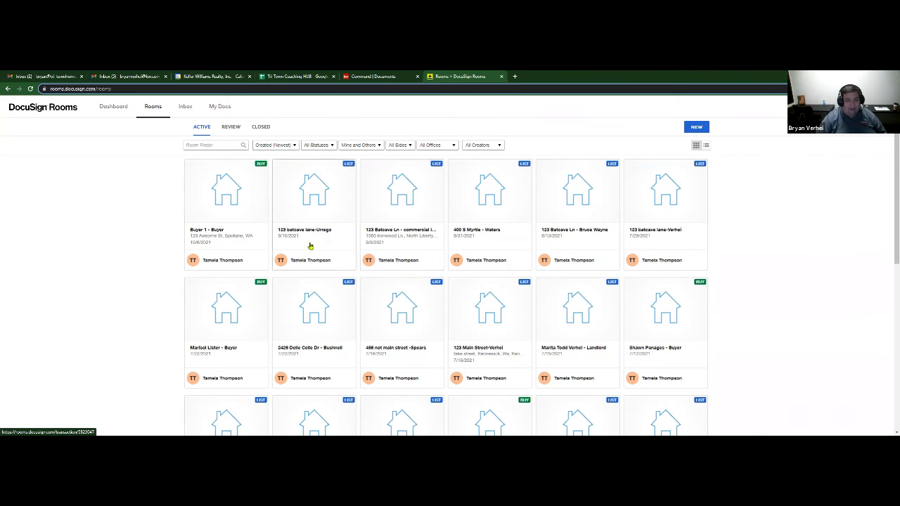
- Glance at the 123 Batcave Lane room, then open the Buyer 1 - Buyer room's Documents tab
click(319, 203)
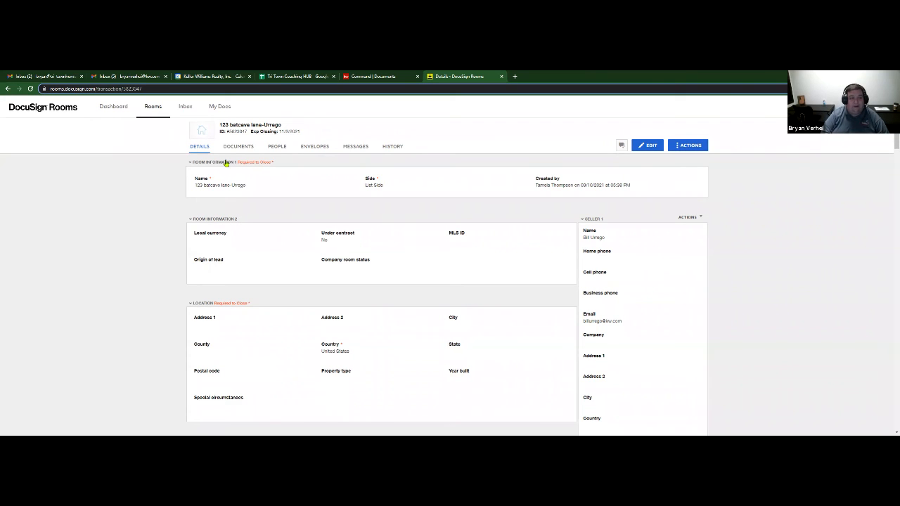
click(153, 109)
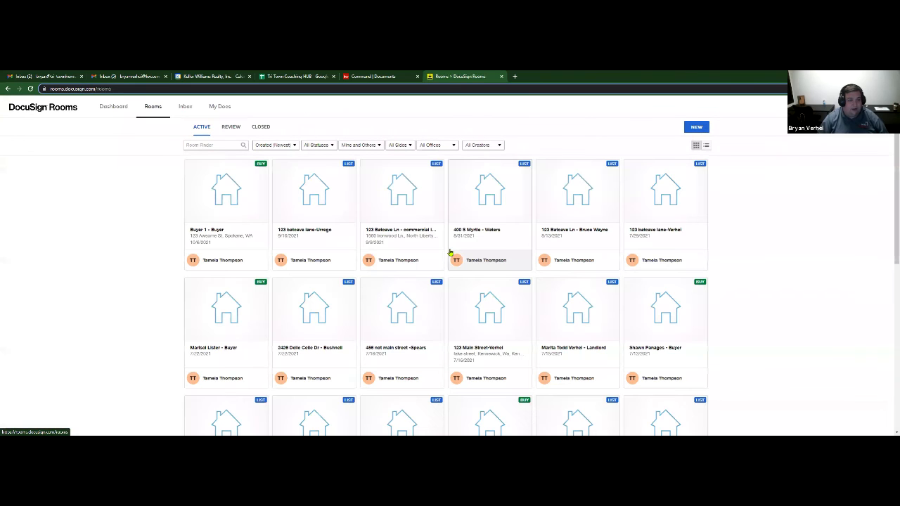
click(228, 195)
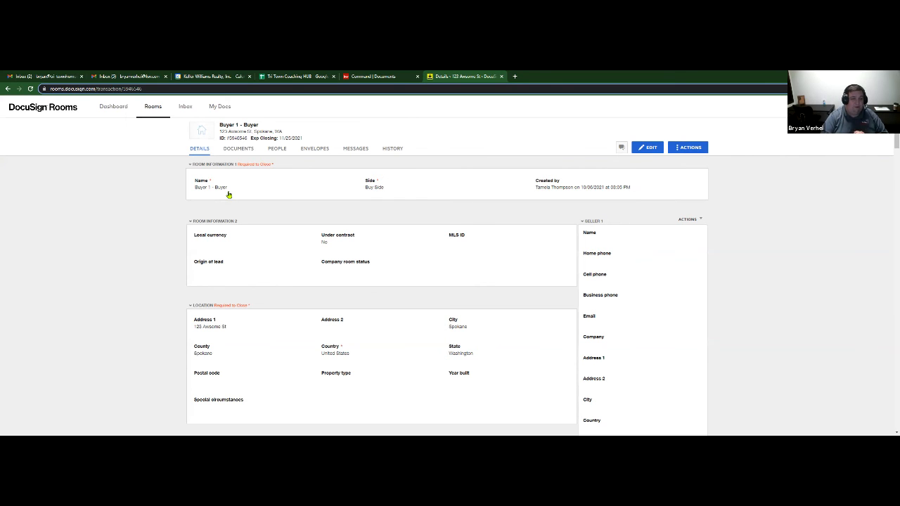
click(238, 149)
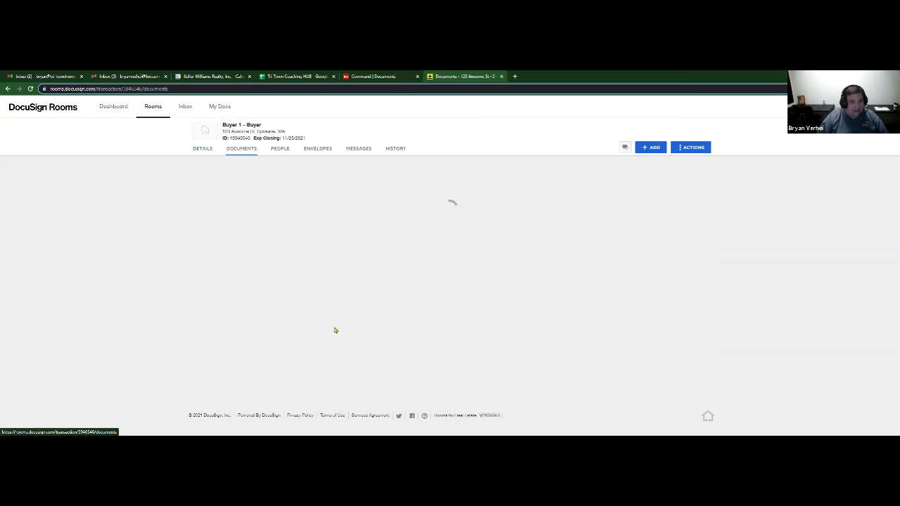